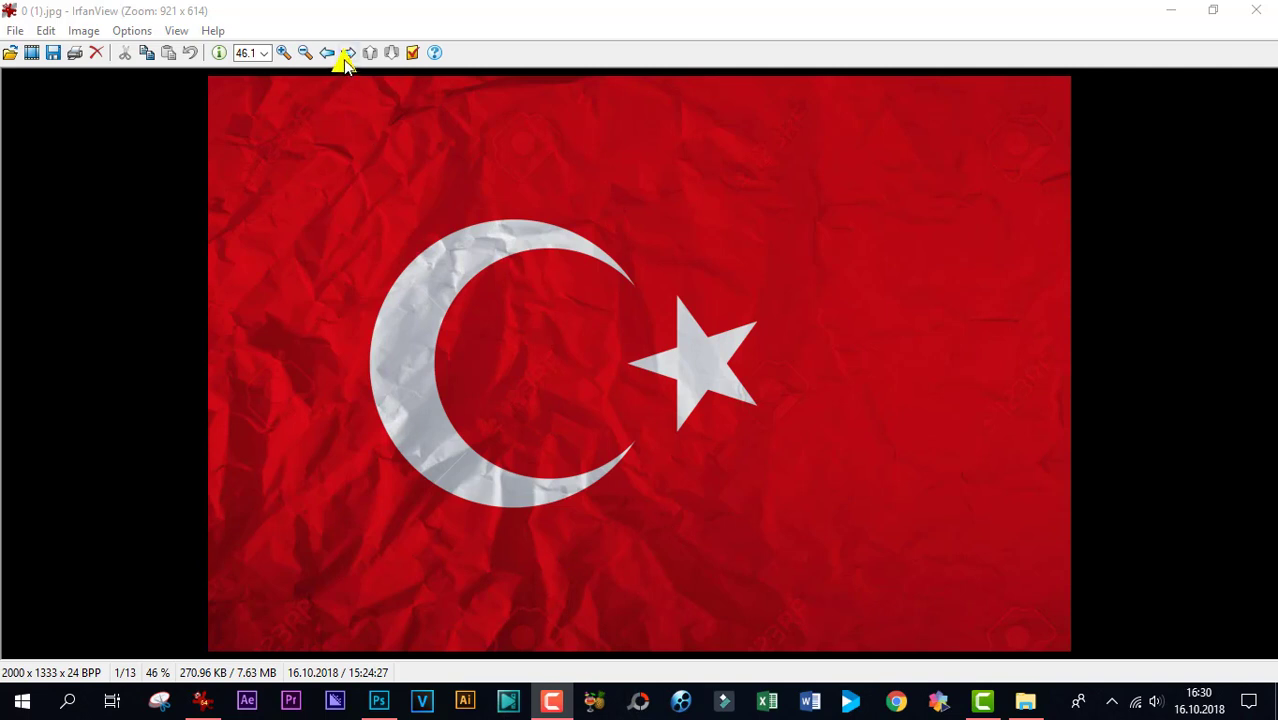
- View the Turkish flag reference images through to the proportion drawing 1.jpg, and close the viewer and the image folder
left_click(347, 53)
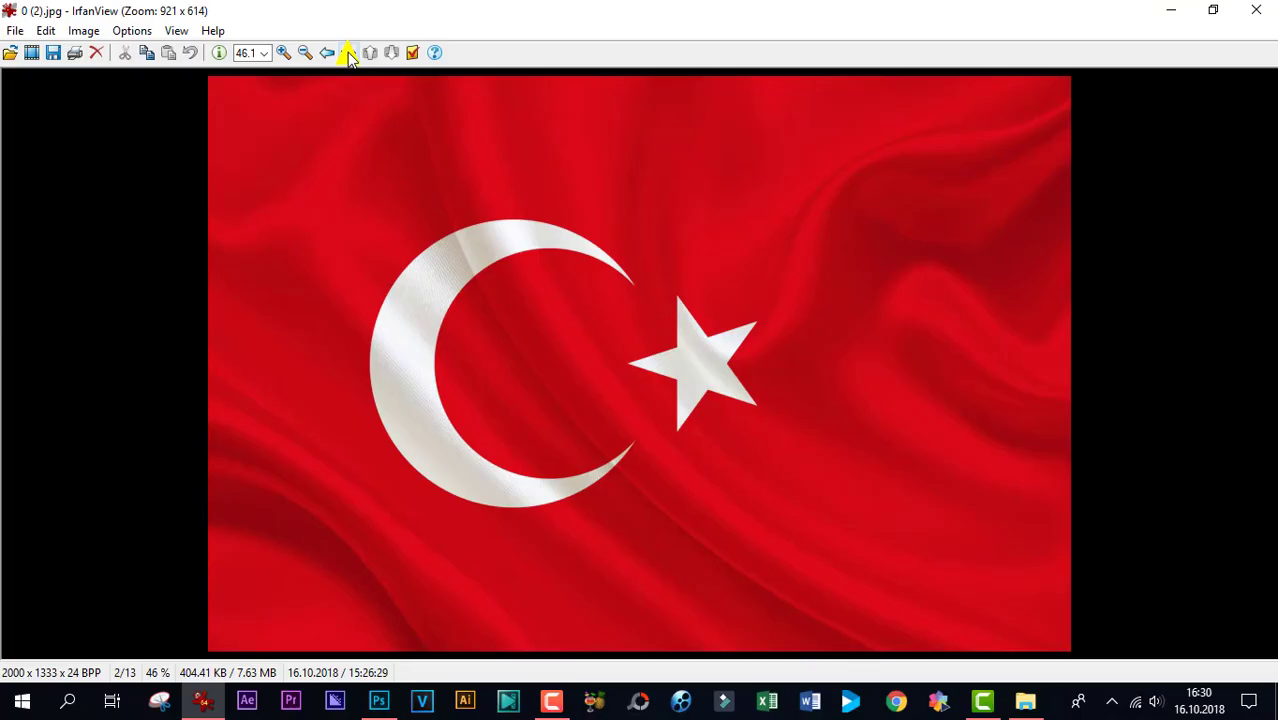
left_click(347, 53)
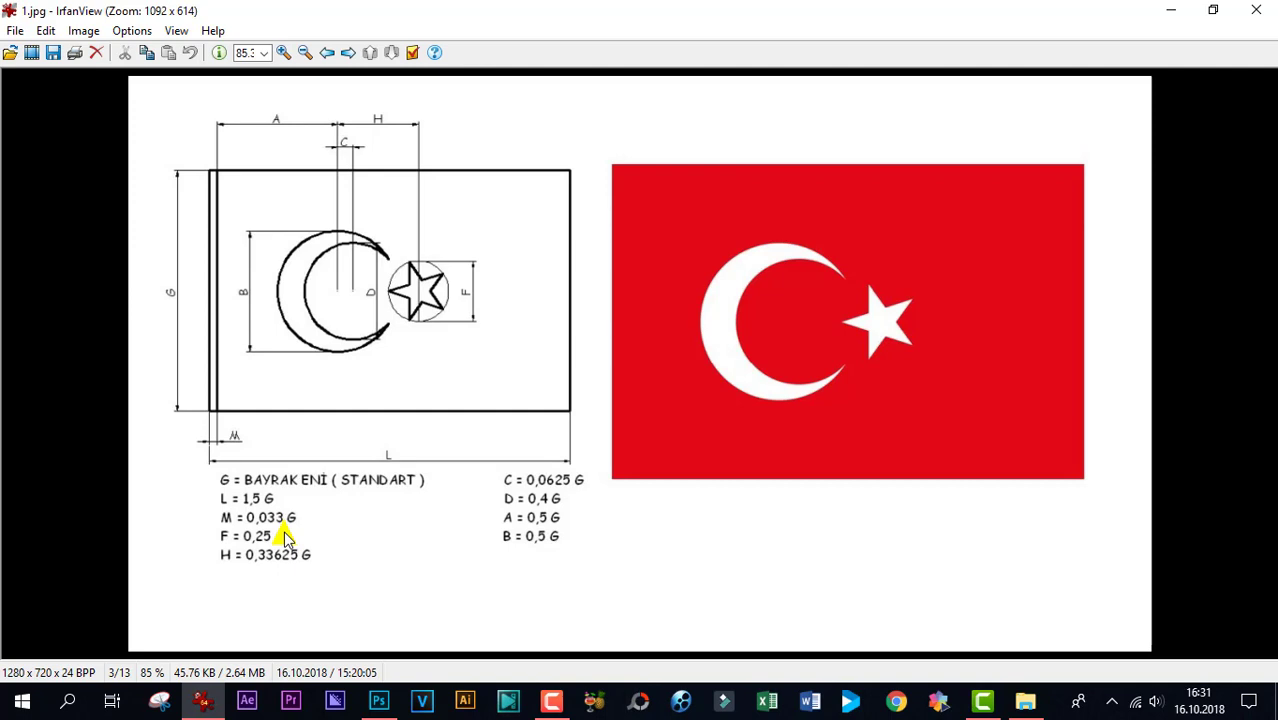
left_click(1256, 10)
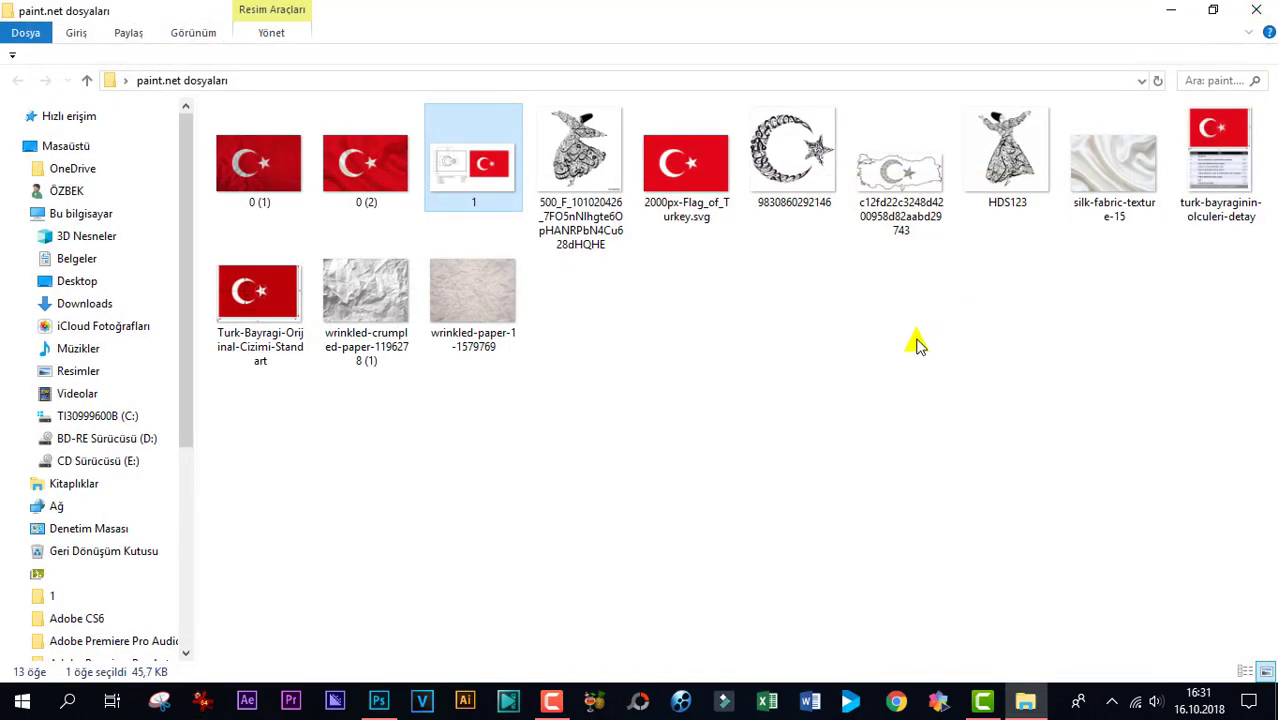
left_click(1256, 10)
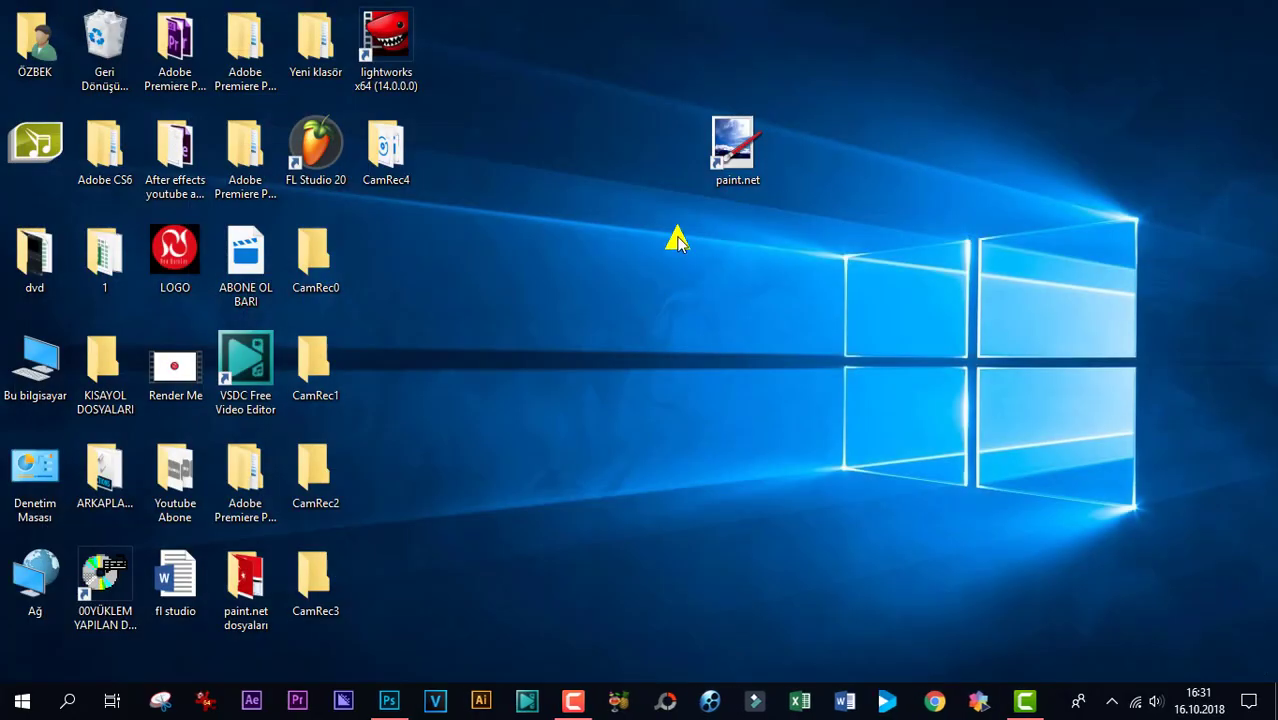
- Open paint.net and create a new image 3000 pixels wide and 2000 pixels high
double_click(740, 150)
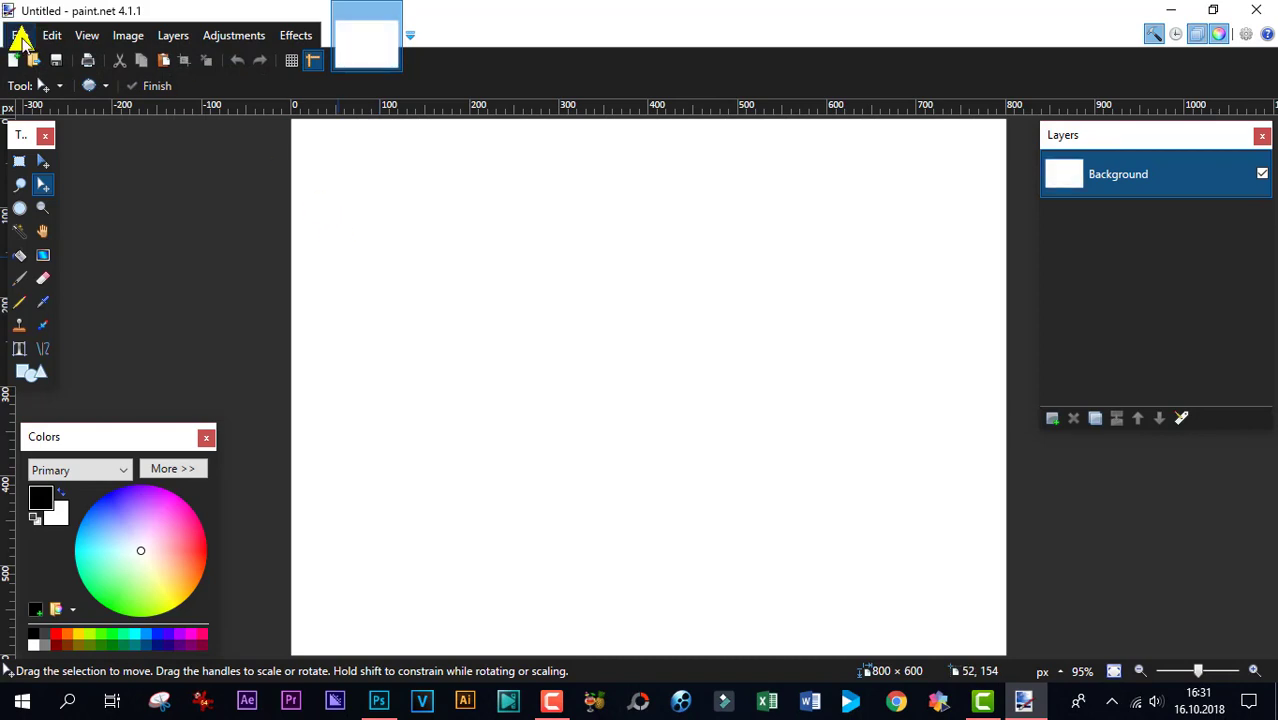
left_click(21, 40)
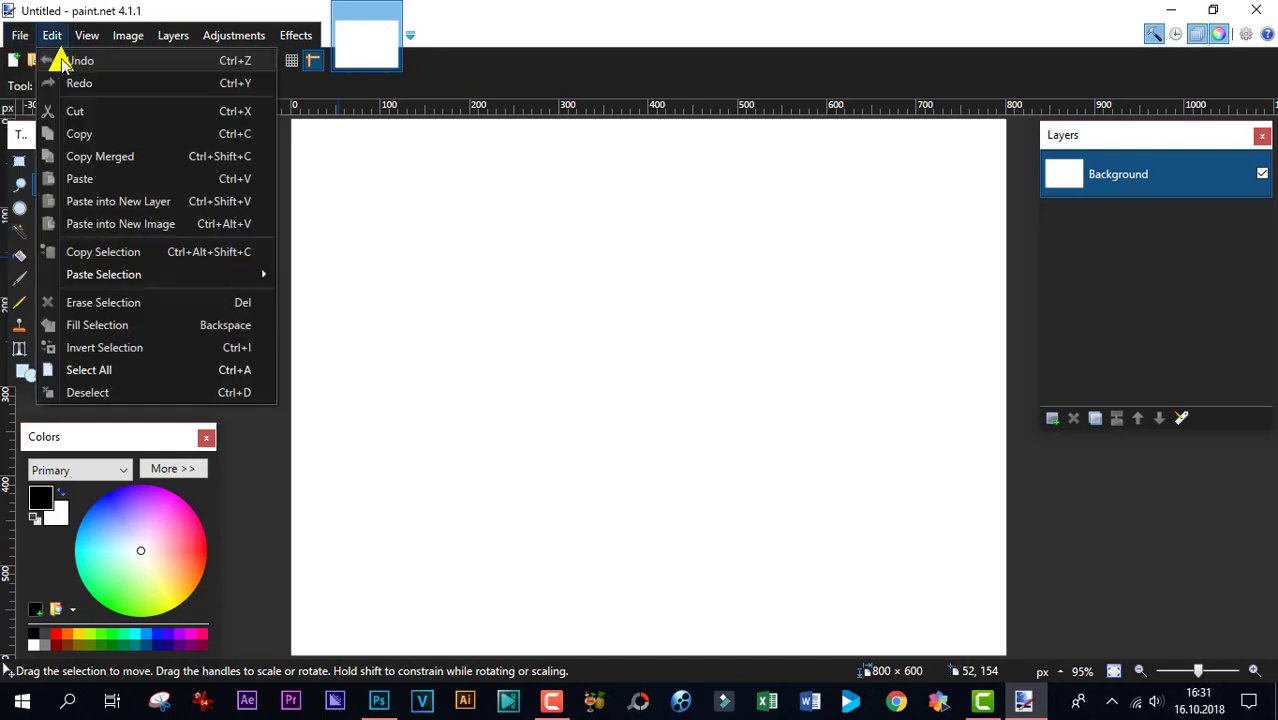
left_click(45, 61)
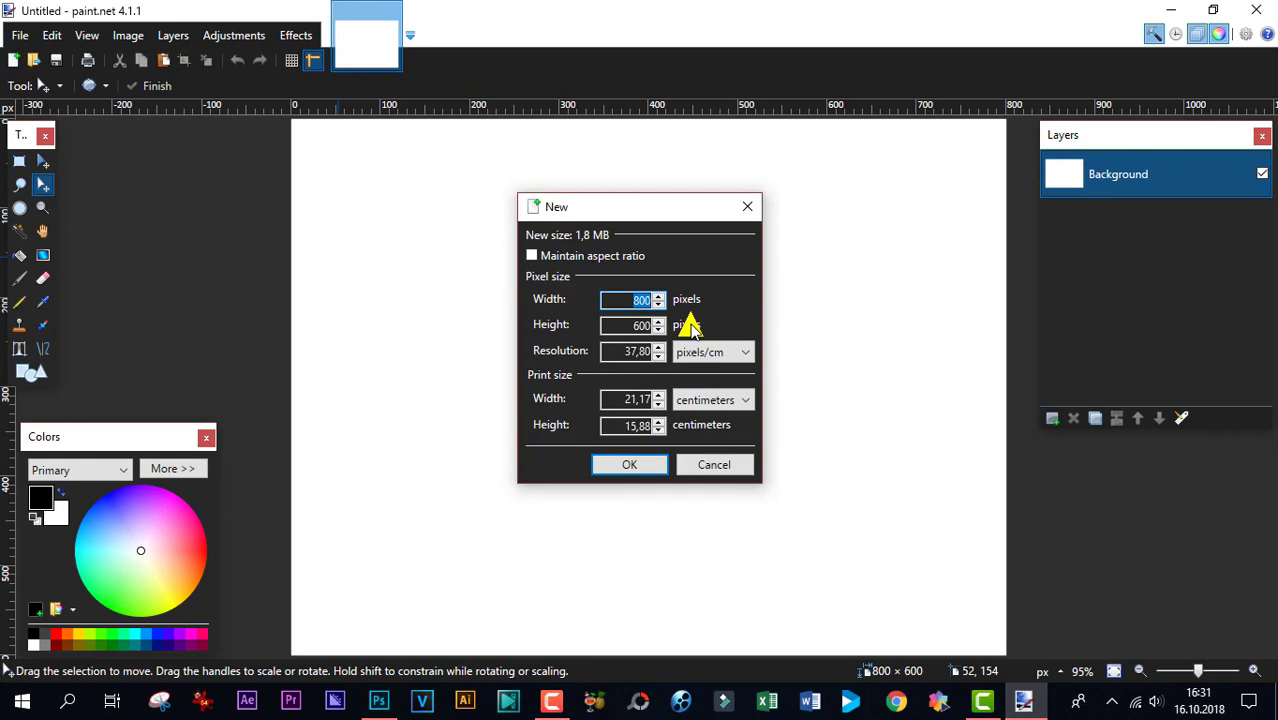
type("3000")
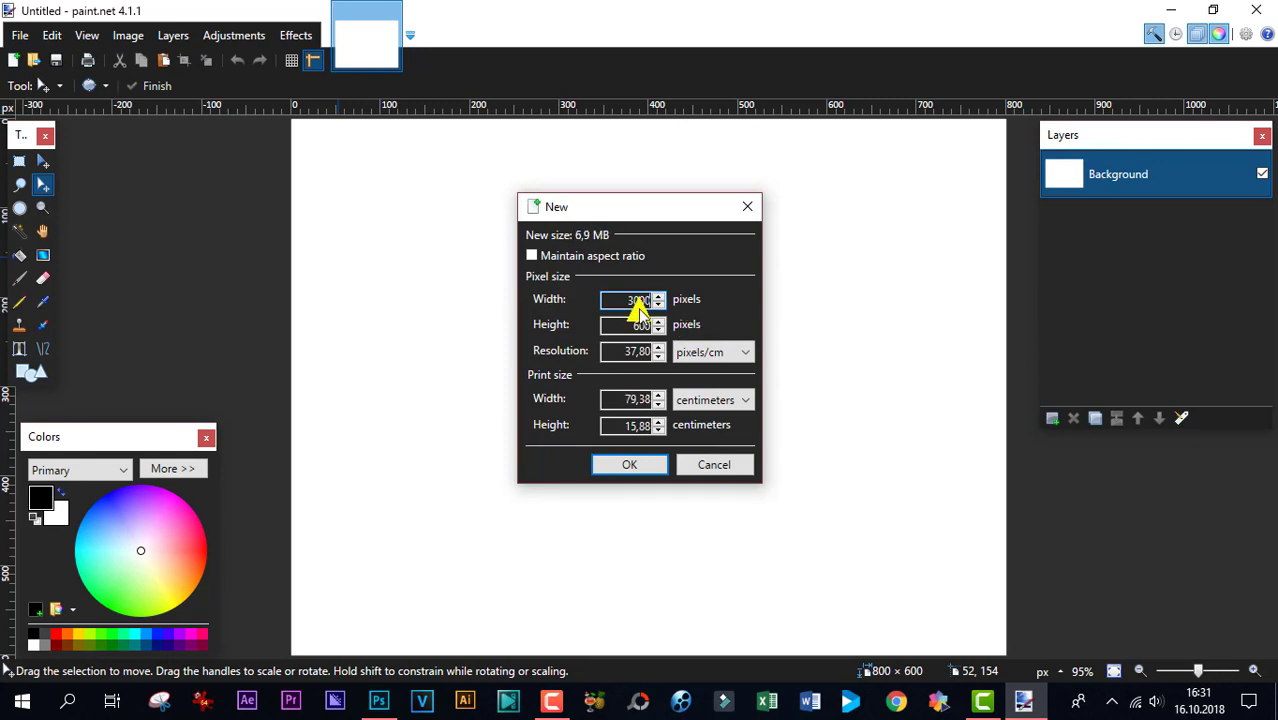
double_click(630, 327)
type("2000")
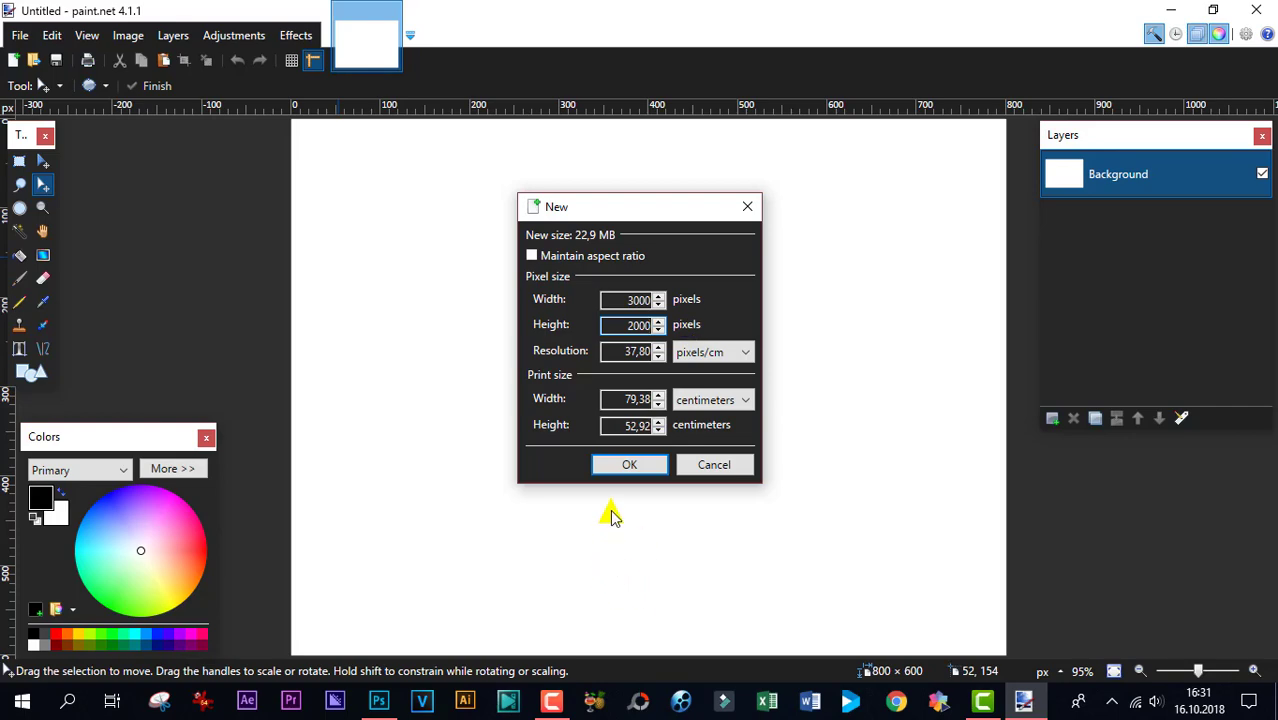
left_click(629, 462)
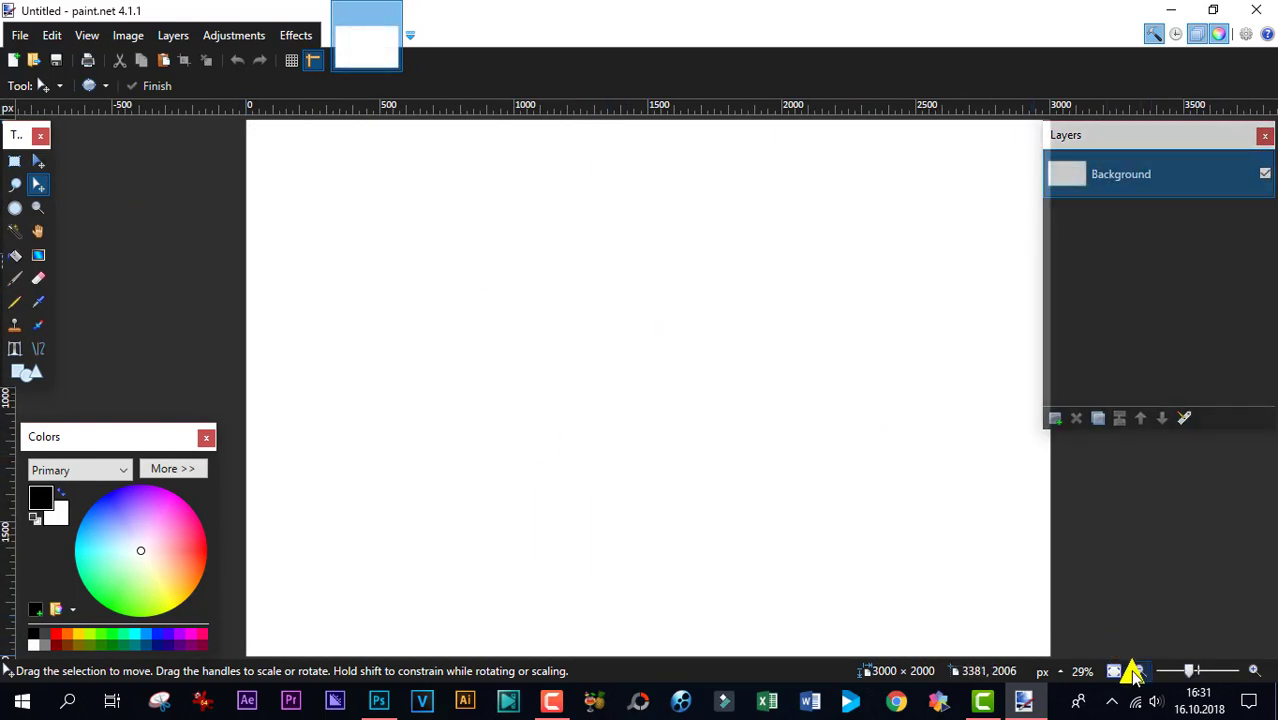
- Import the image file 1 from the paint.net dosyaları folder as a new layer
left_click(1139, 672)
left_click(1139, 672)
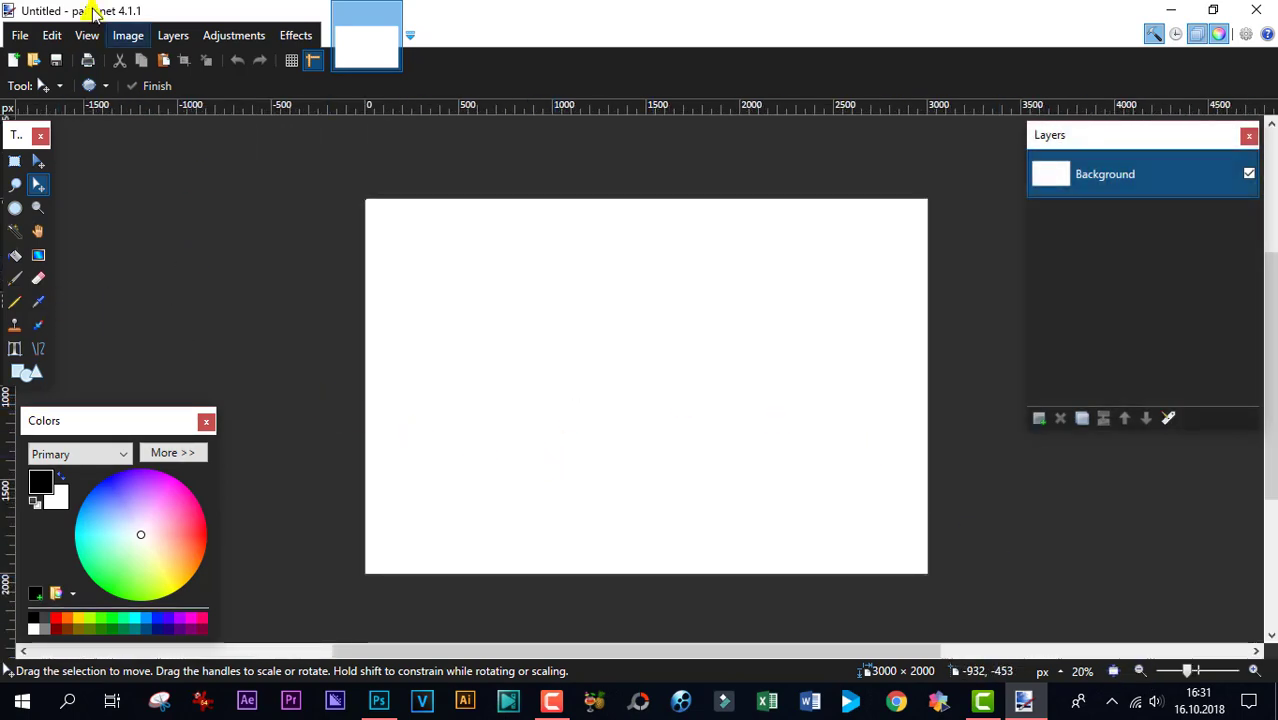
left_click(172, 35)
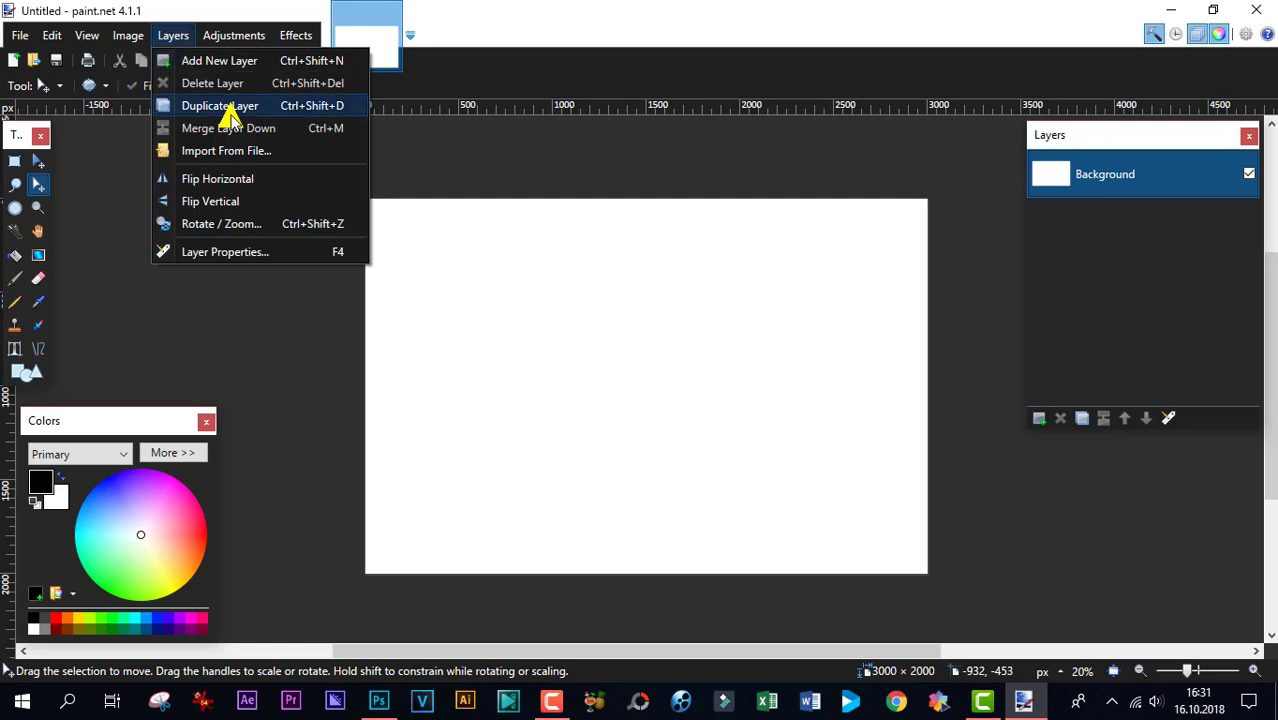
left_click(211, 150)
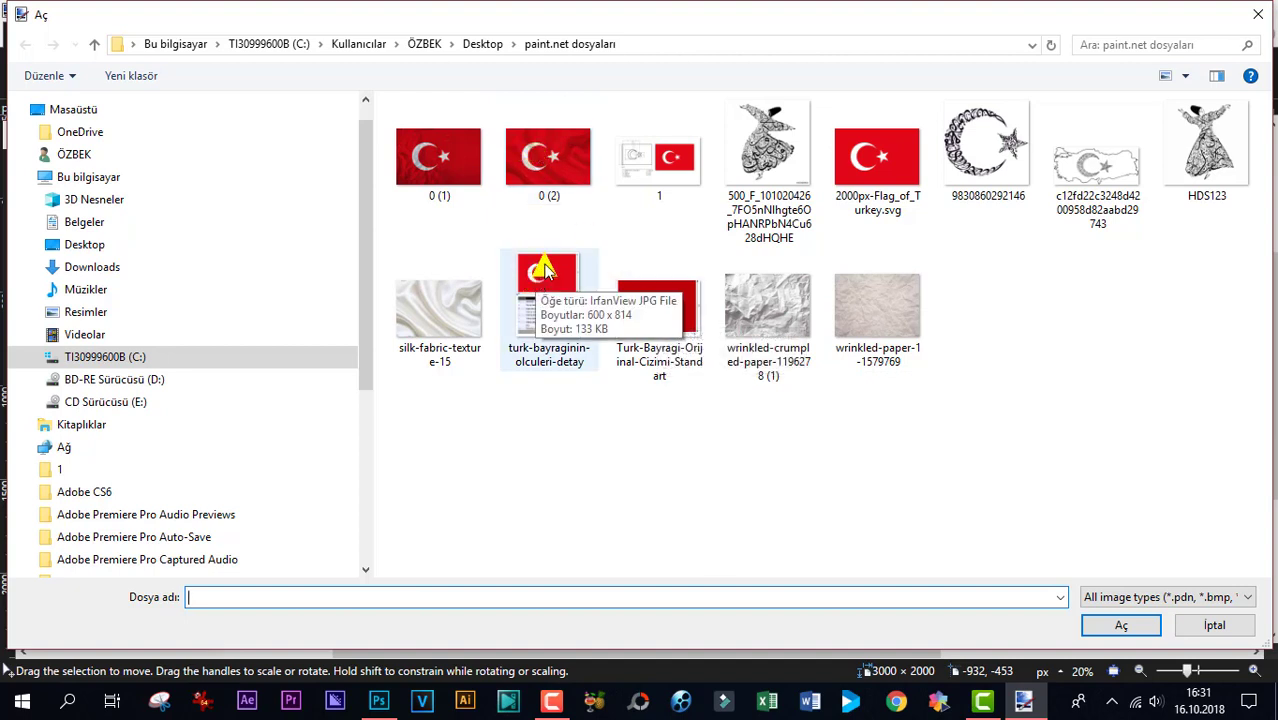
left_click(665, 176)
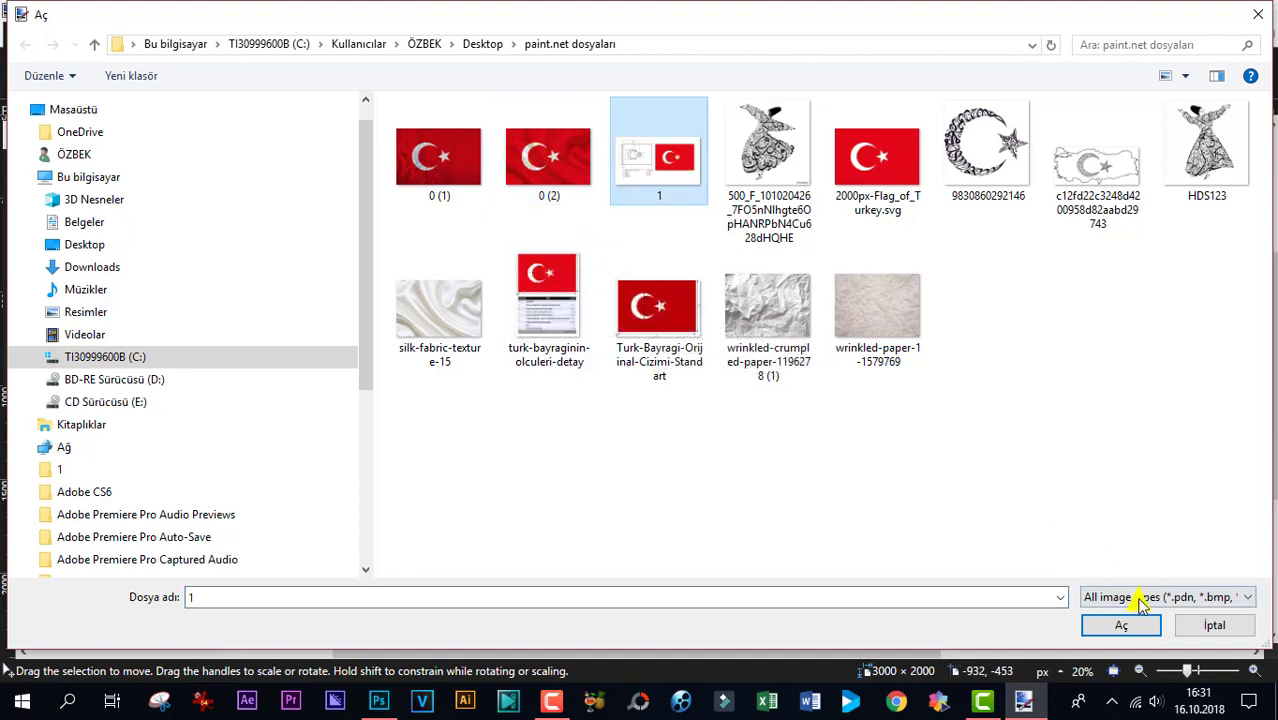
left_click(1131, 624)
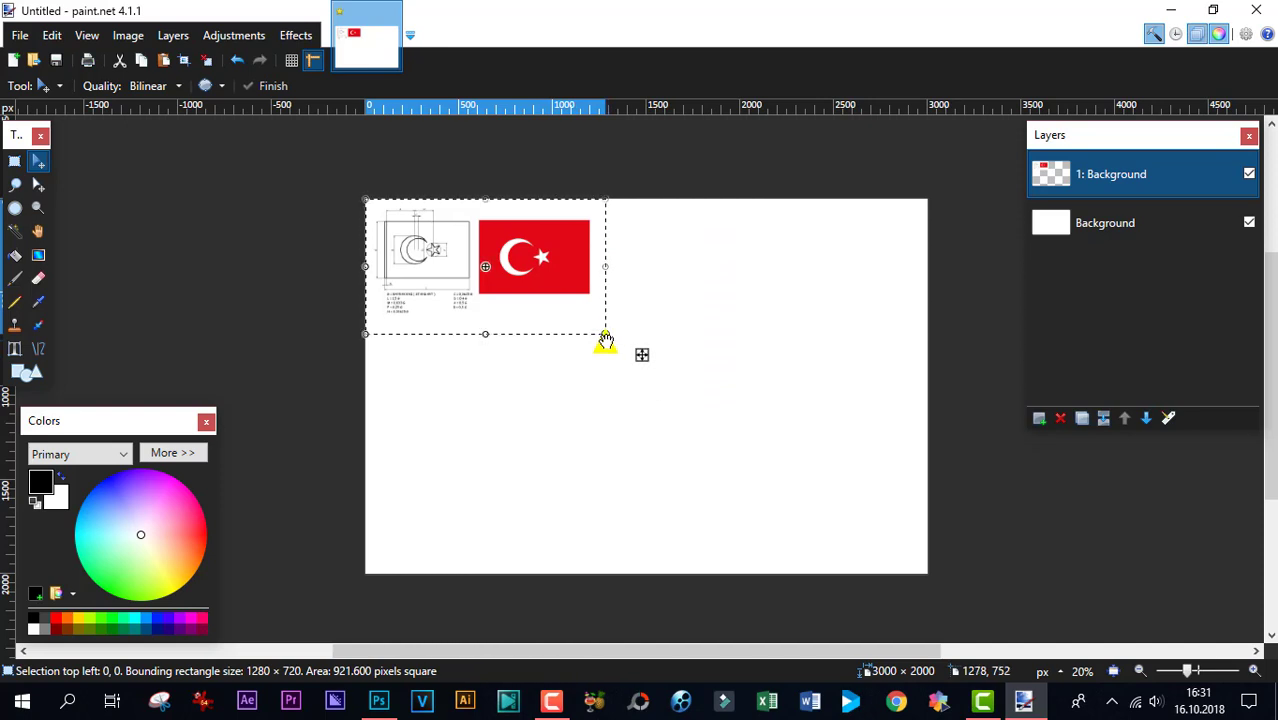
- Enlarge the imported picture to about 5543 × 3118 pixels and align the red flag's upper-left corner with the canvas corner
left_click_drag(605, 340, 1140, 710)
left_click_drag(808, 441, 440, 373)
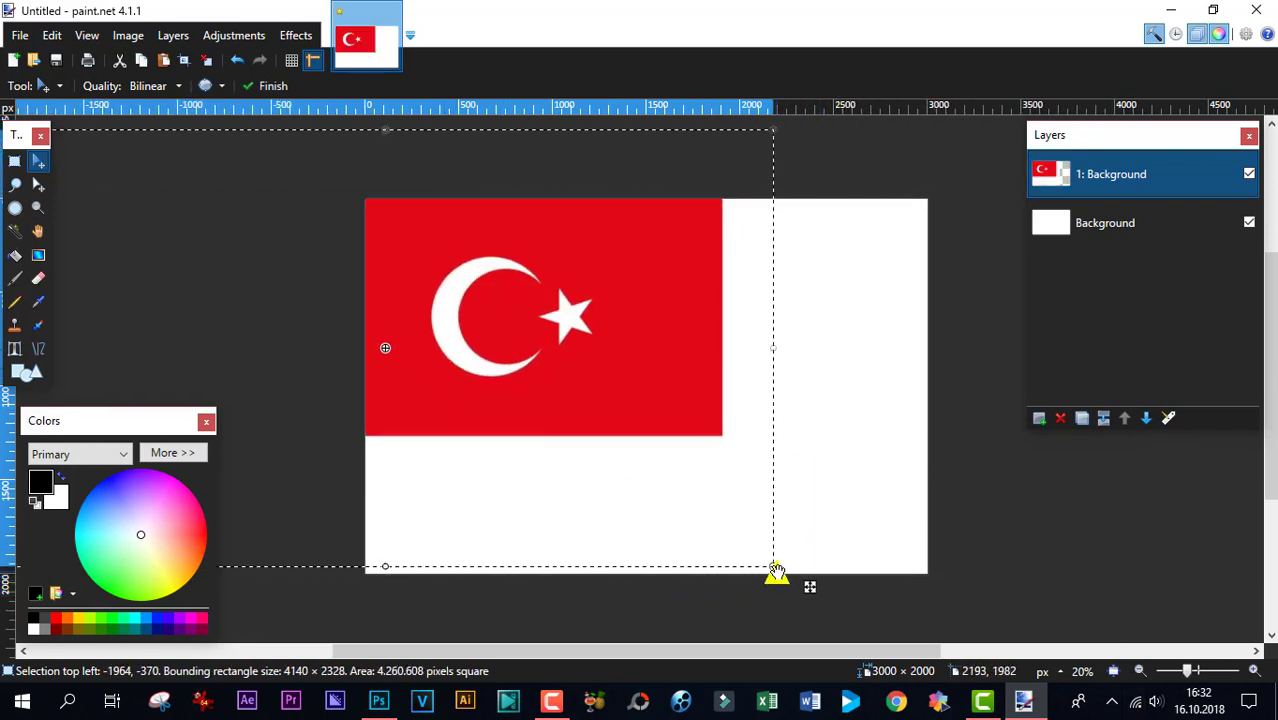
left_click_drag(773, 570, 1125, 712)
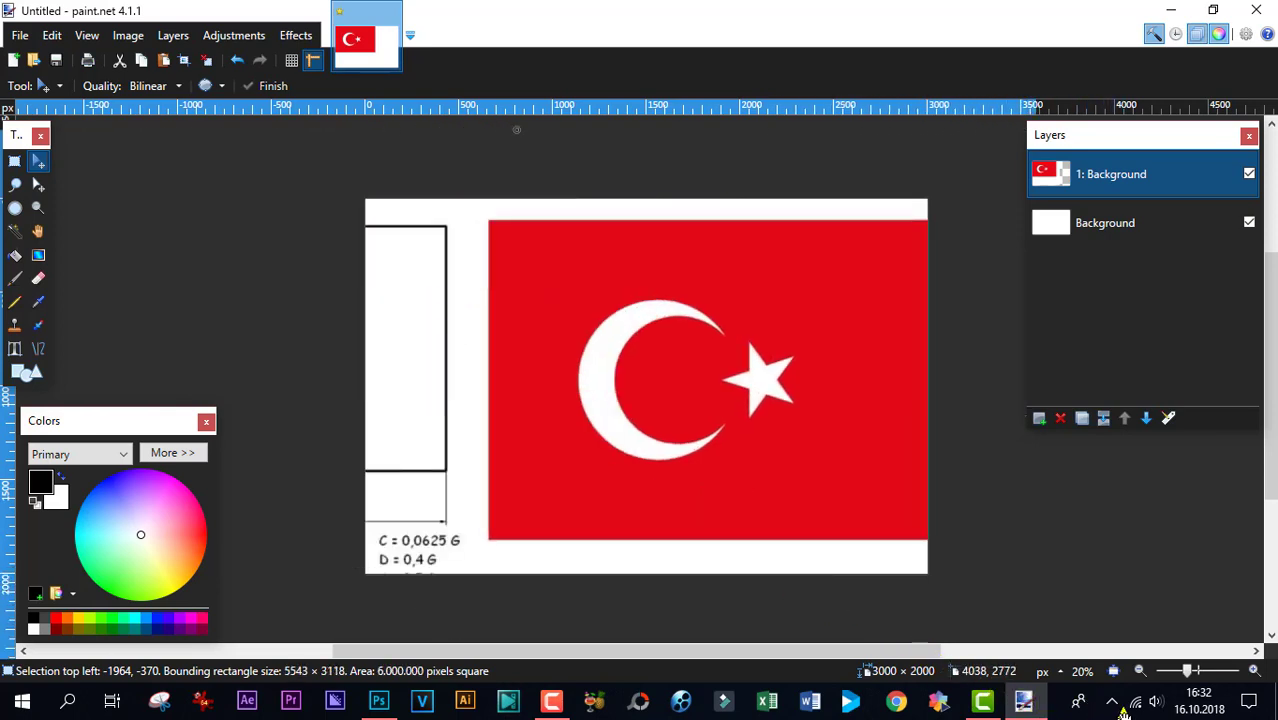
left_click_drag(807, 485, 710, 471)
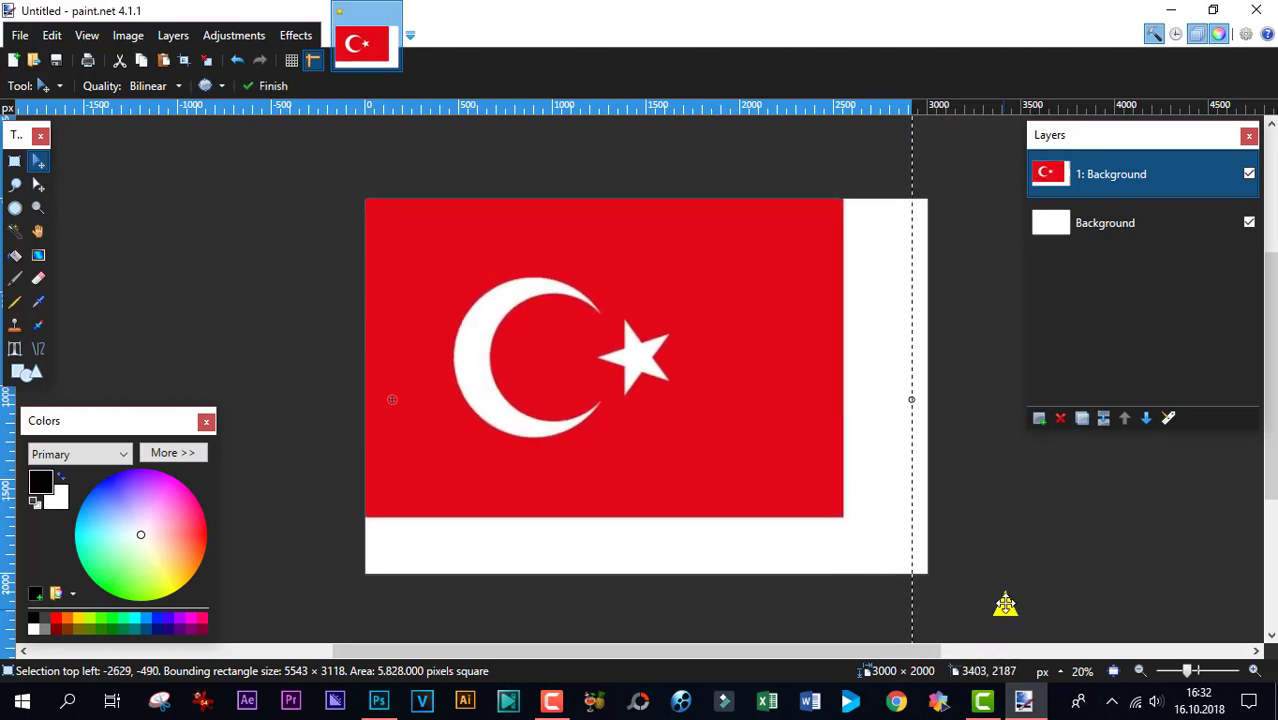
- Scale the imported picture to about 6801 × 3826 pixels so the red flag covers the whole canvas, and deselect it
left_click(1139, 672)
left_click(1139, 672)
left_click(1139, 672)
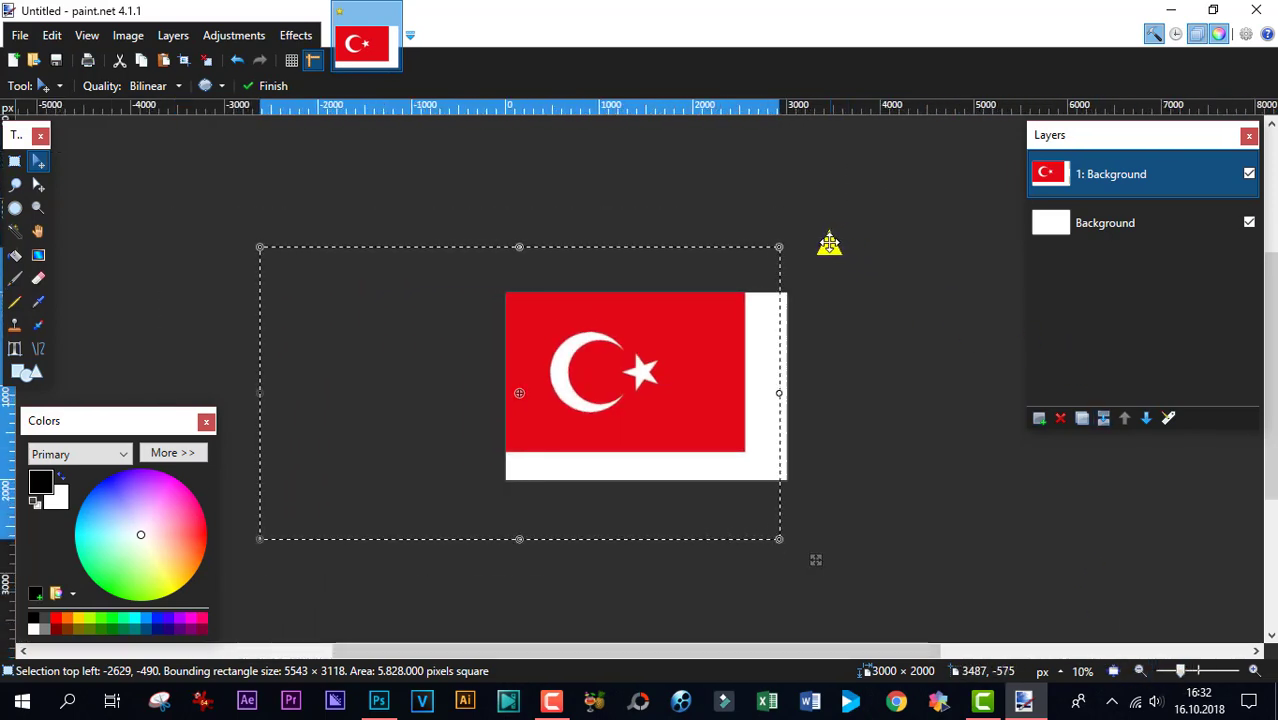
left_click_drag(784, 256, 921, 207)
left_click_drag(747, 364, 683, 389)
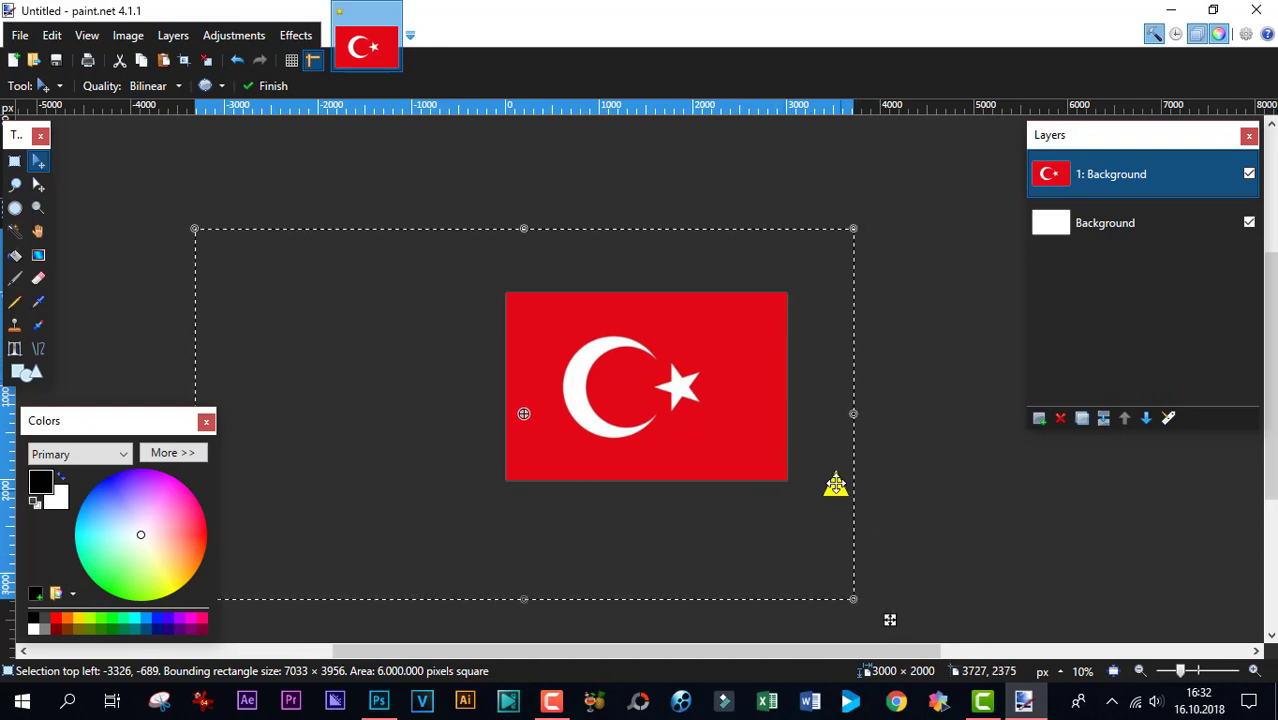
left_click_drag(853, 601, 847, 594)
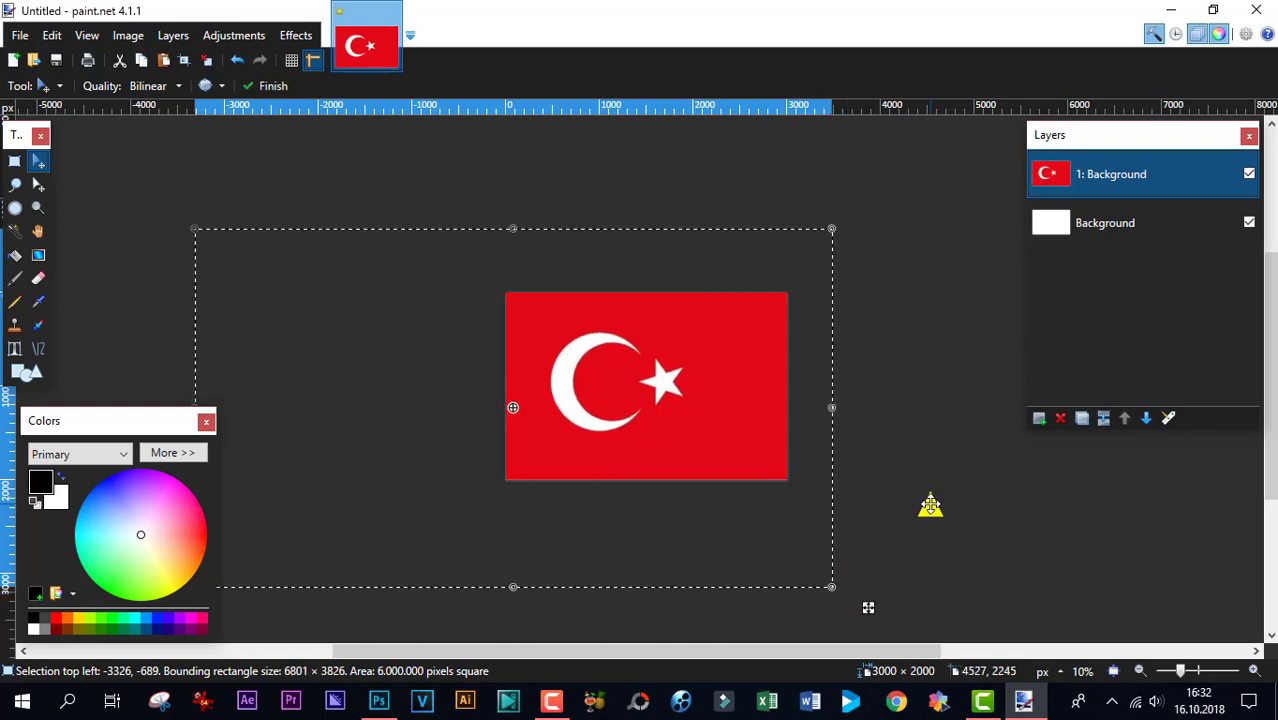
key("ctrl+d")
- Select the whole flag layer, nudge it slightly down to a top-left position of 0, 3, and deselect it
scroll(923, 480, "up", 3)
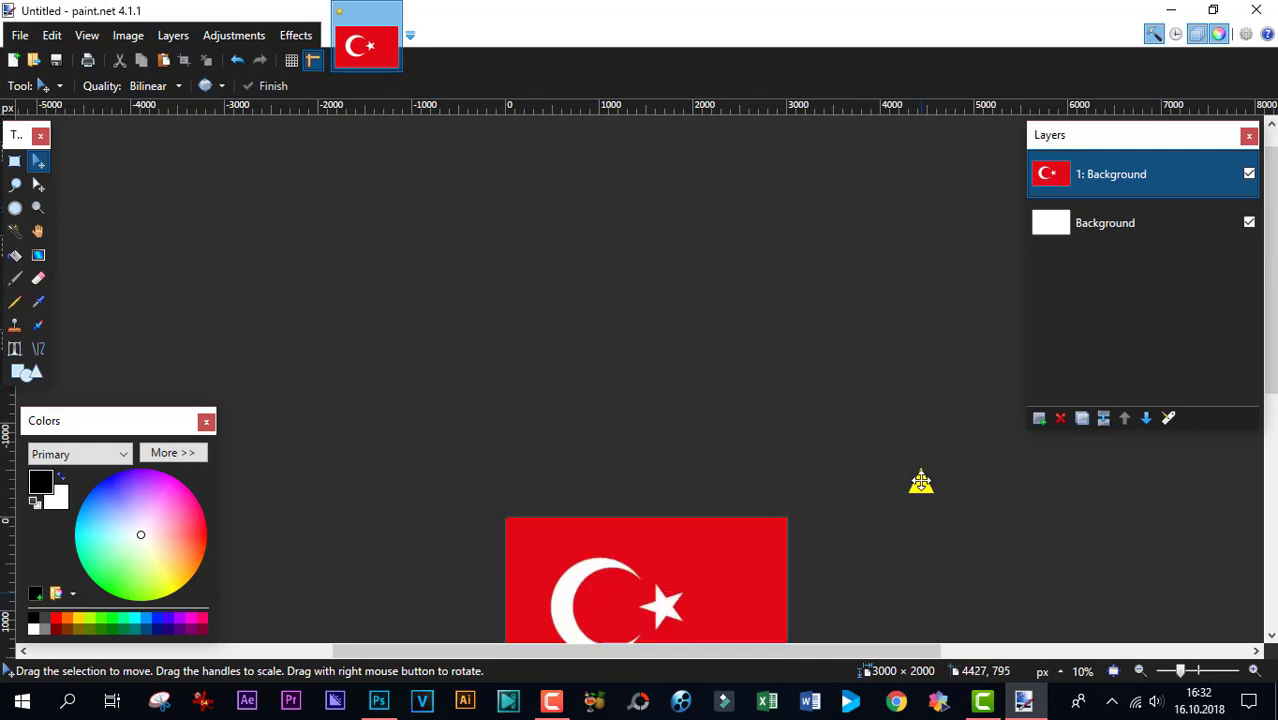
scroll(914, 480, "down", 3)
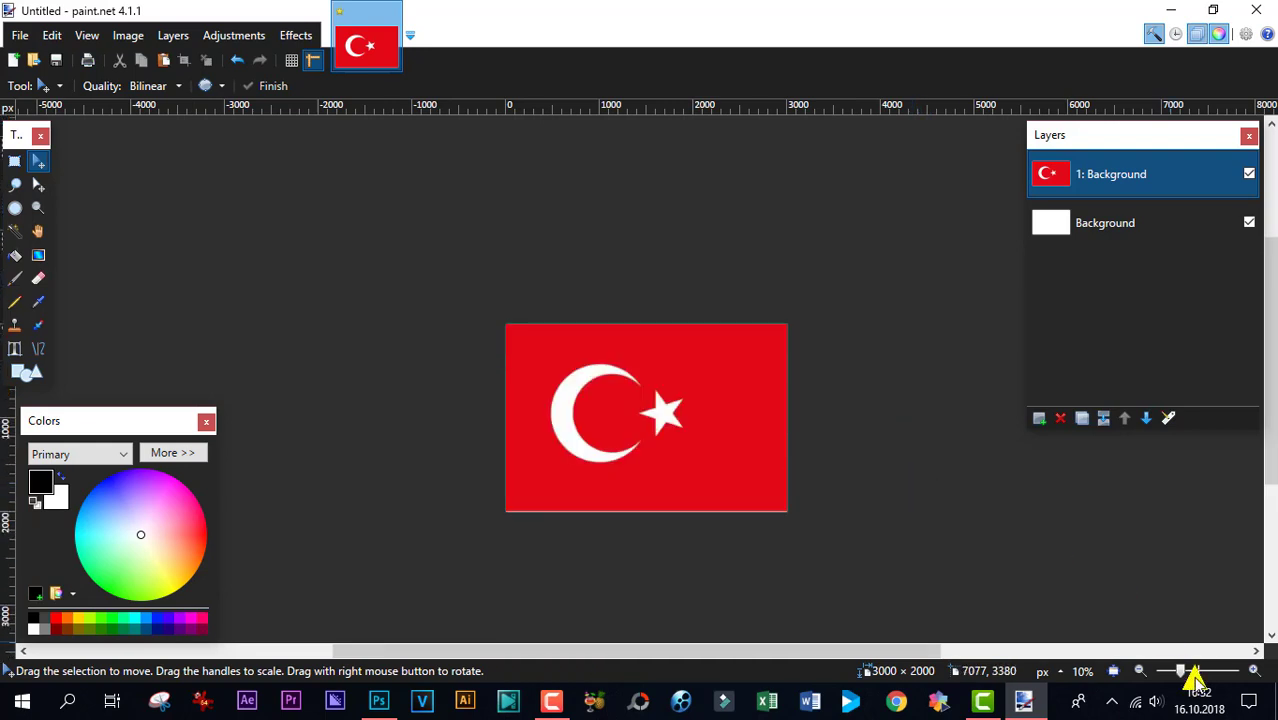
left_click(1252, 676)
left_click(1252, 676)
left_click(1252, 676)
left_click(1252, 676)
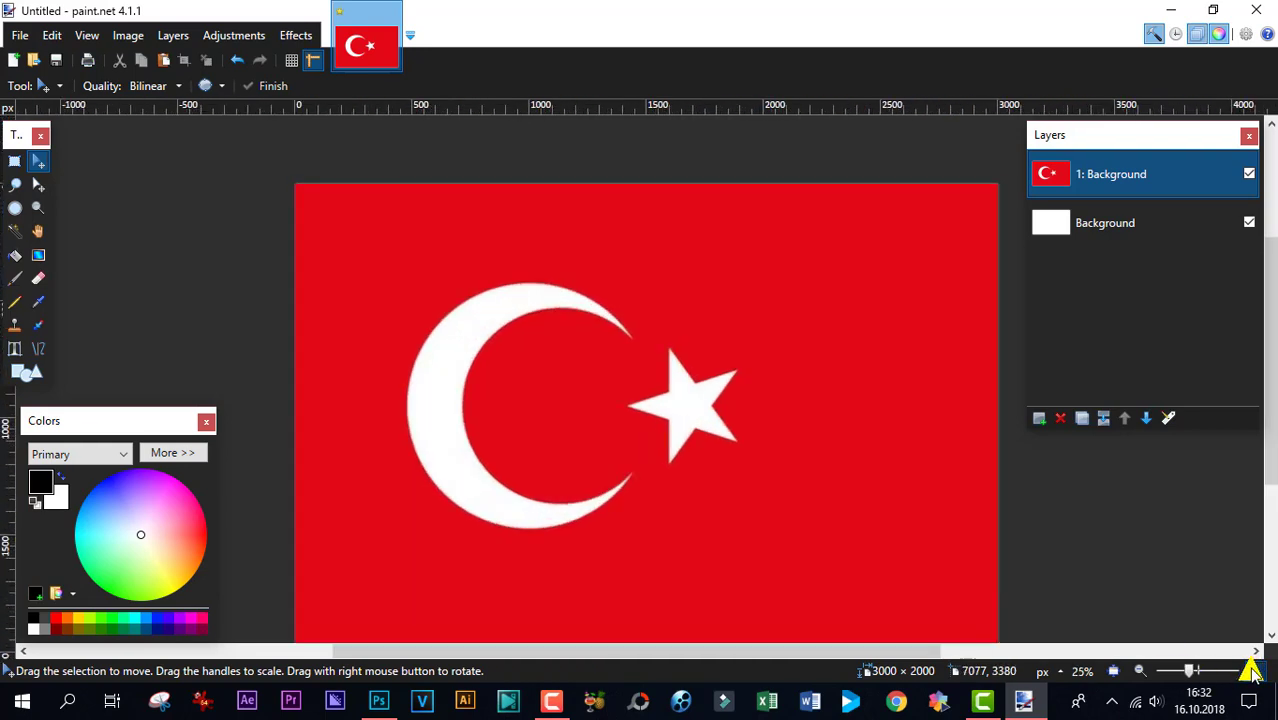
left_click_drag(1268, 266, 1268, 290)
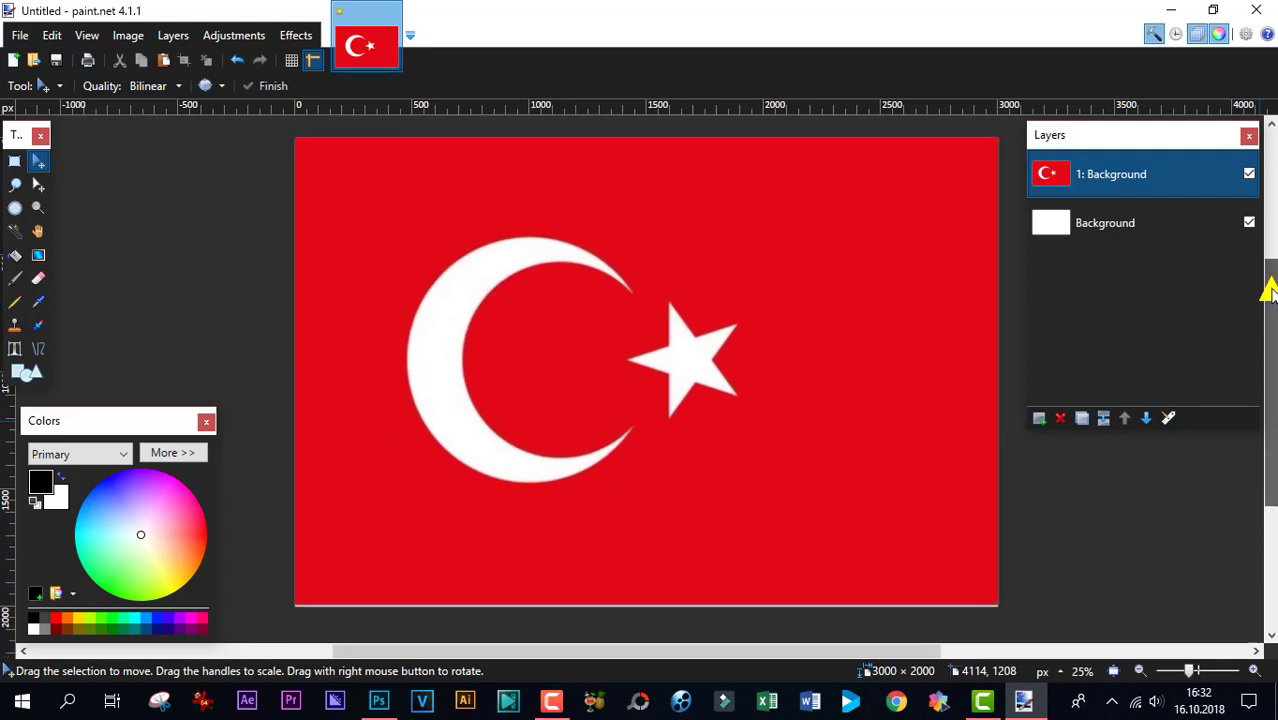
key("ctrl+a")
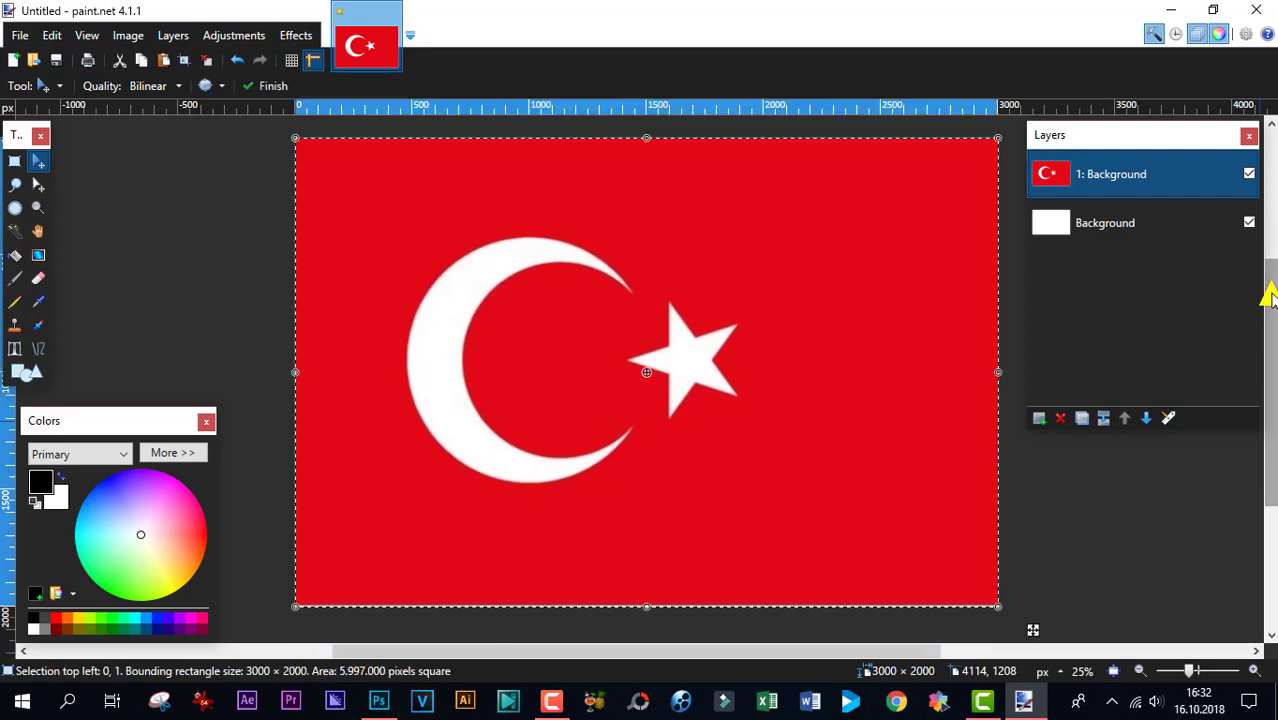
key("Down")
key("Down")
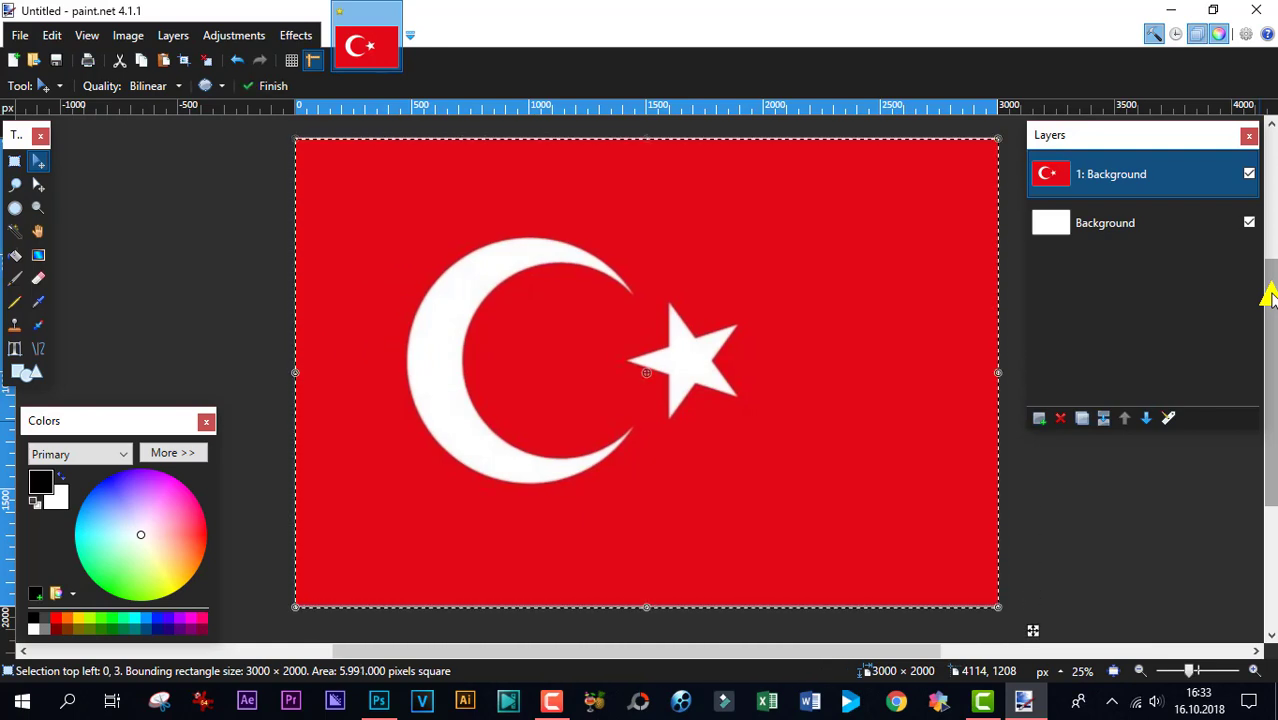
key("ctrl+d")
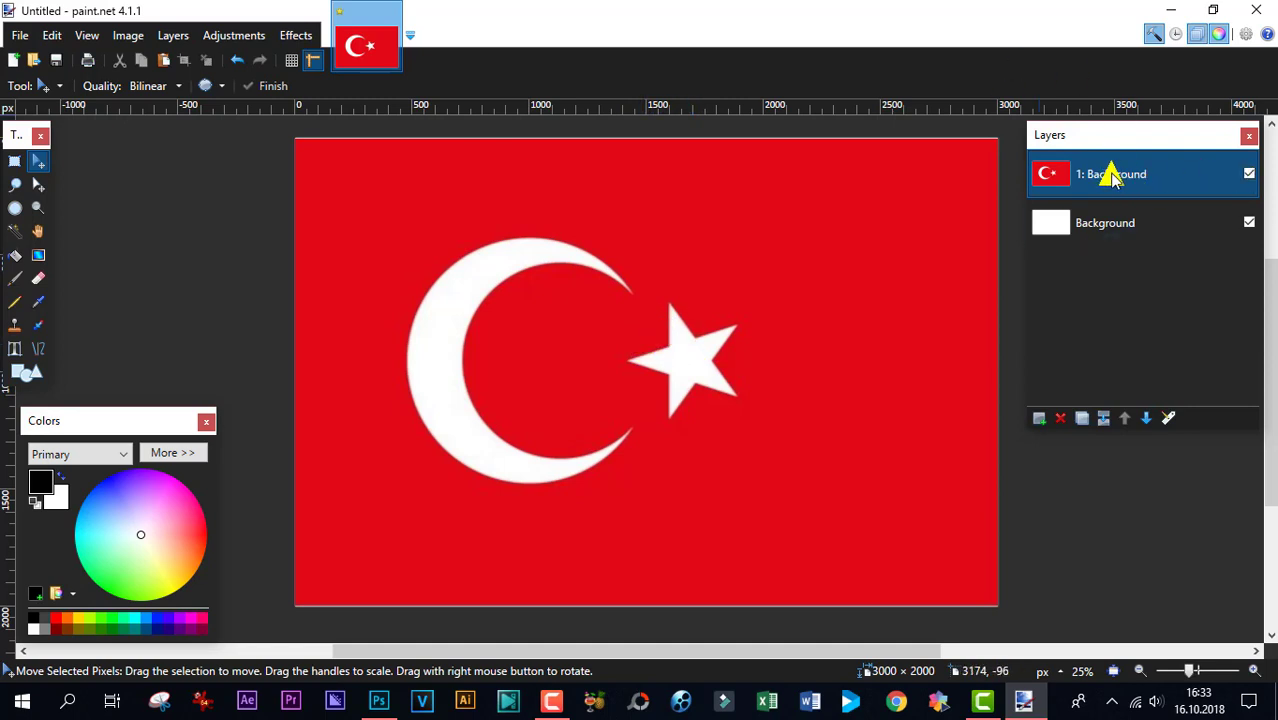
- Rename the imported flag layer as arkaplan
double_click(1142, 178)
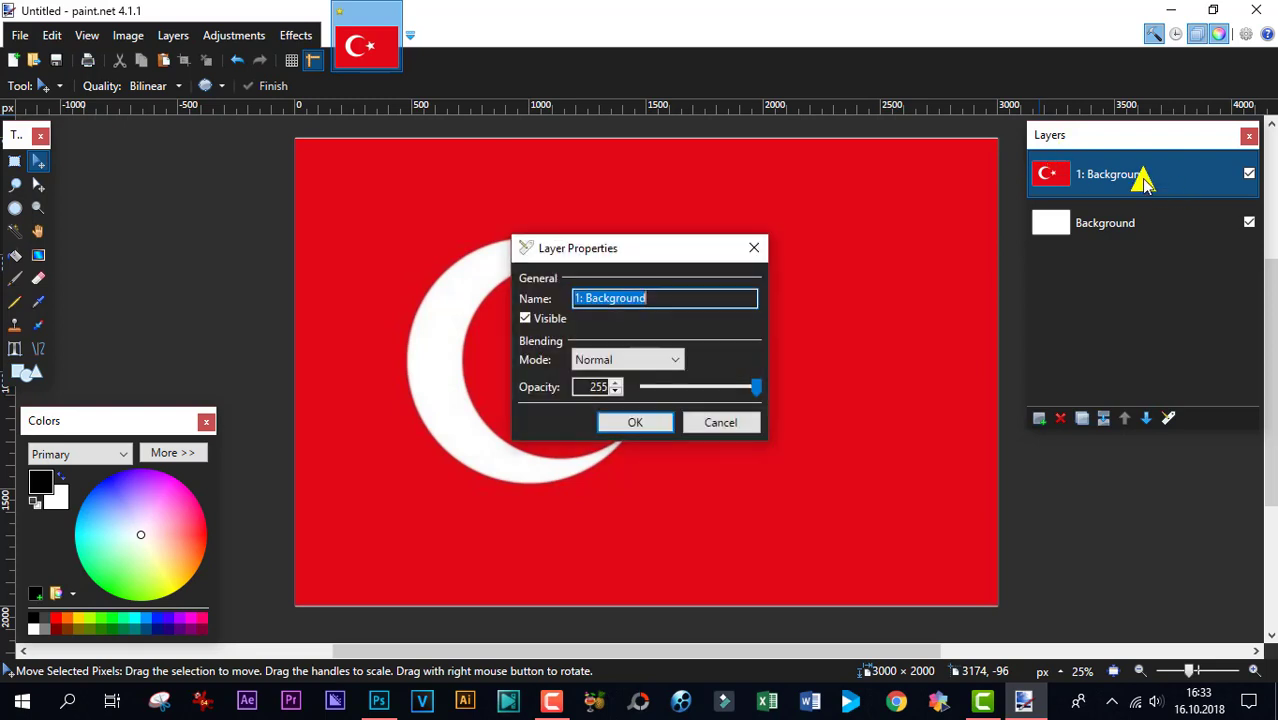
type("arkaplan")
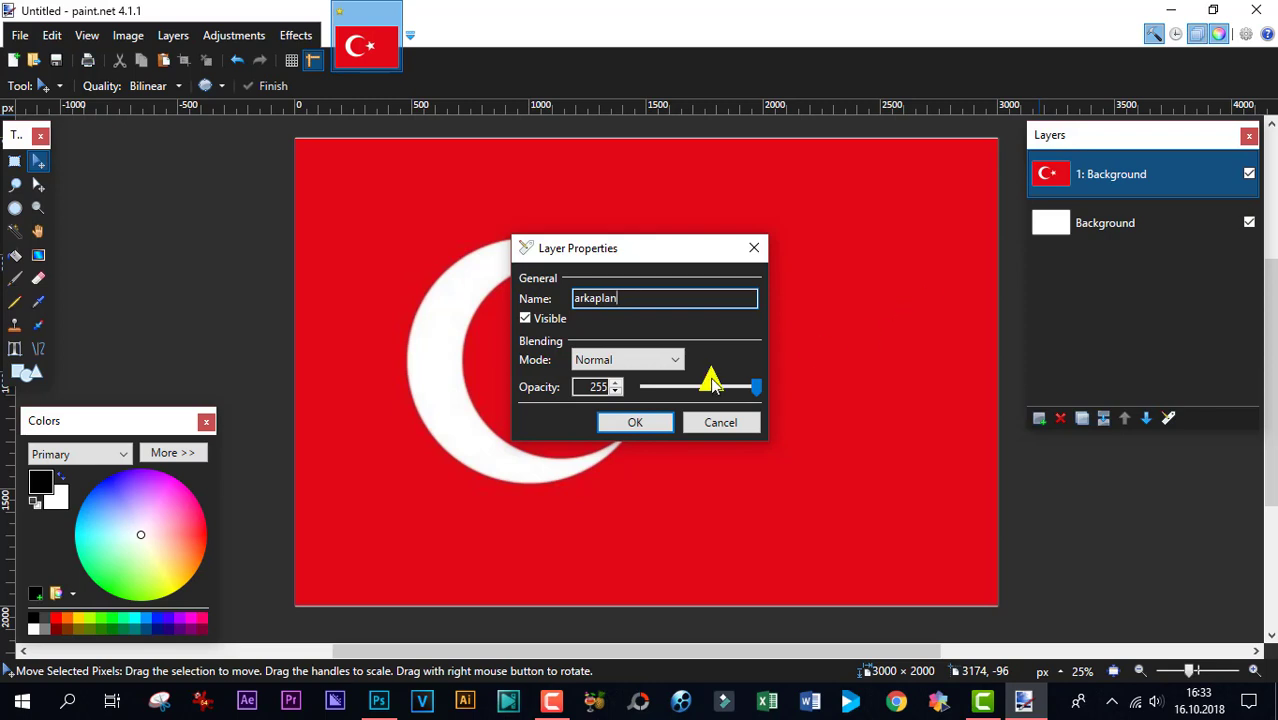
left_click(638, 422)
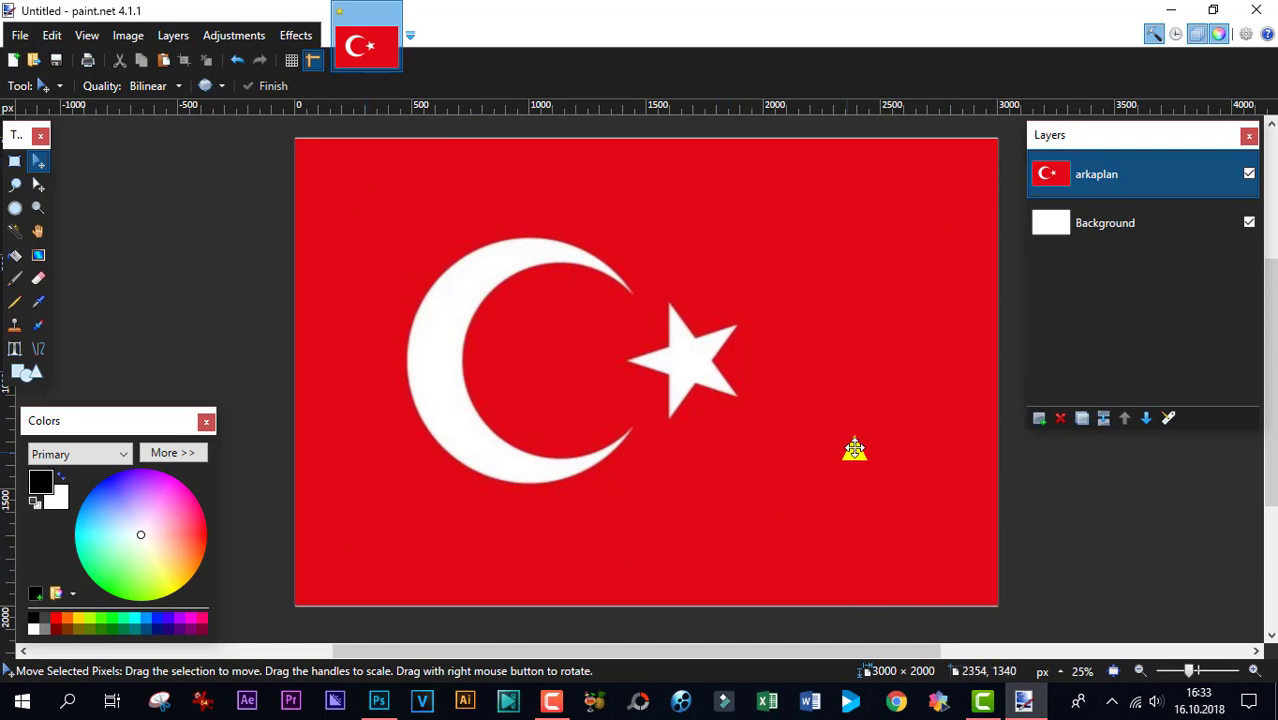
- Add a new empty layer, and sample the flag's red from the arkaplan layer as the primary color
left_click(1037, 420)
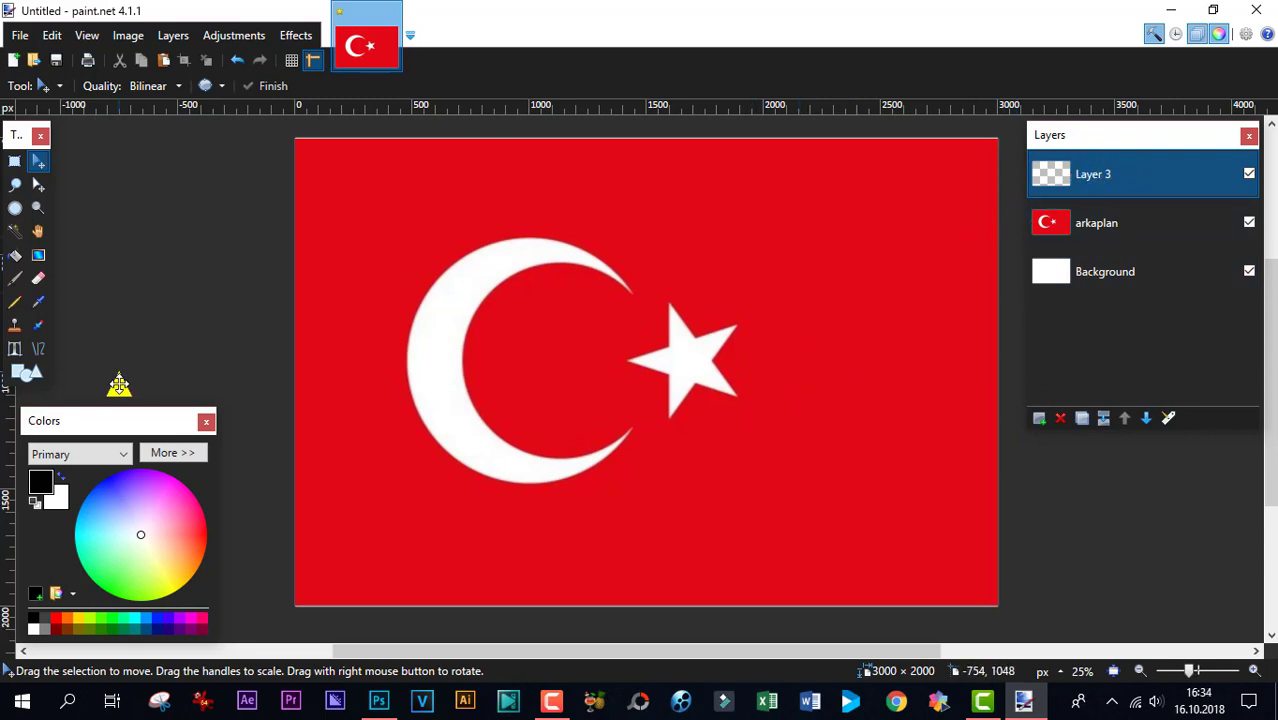
left_click(1118, 229)
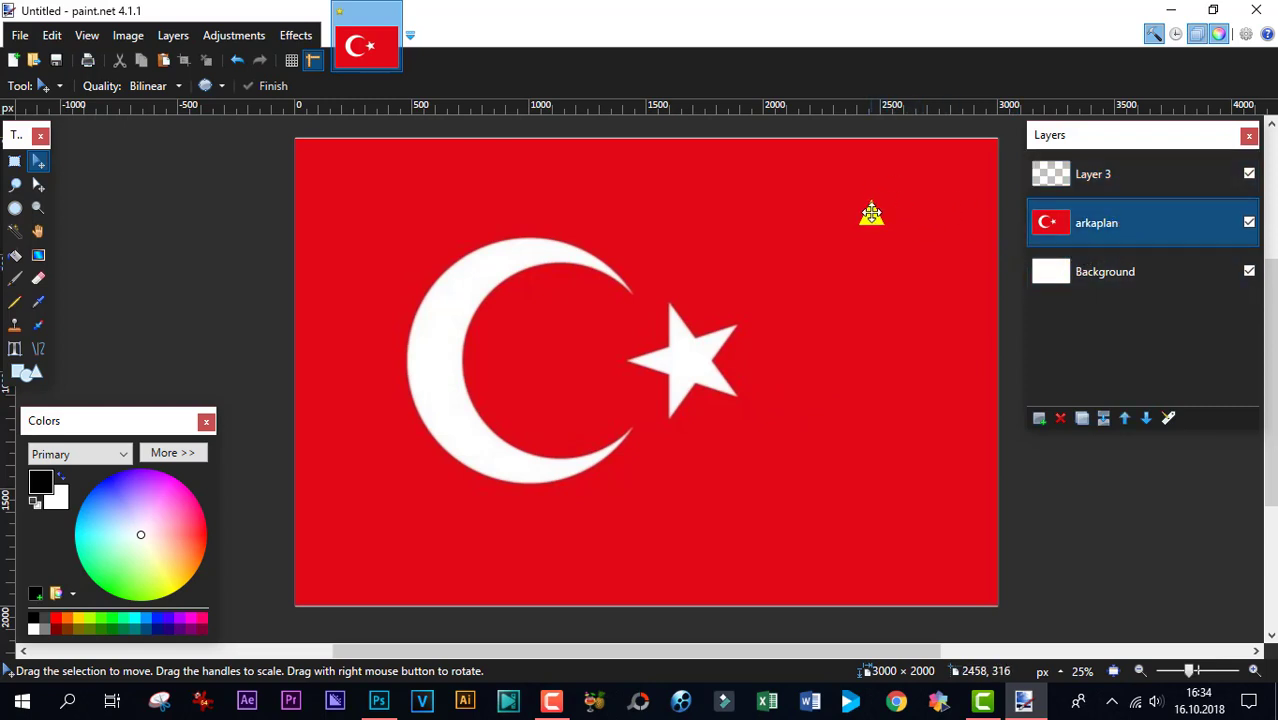
left_click(38, 303)
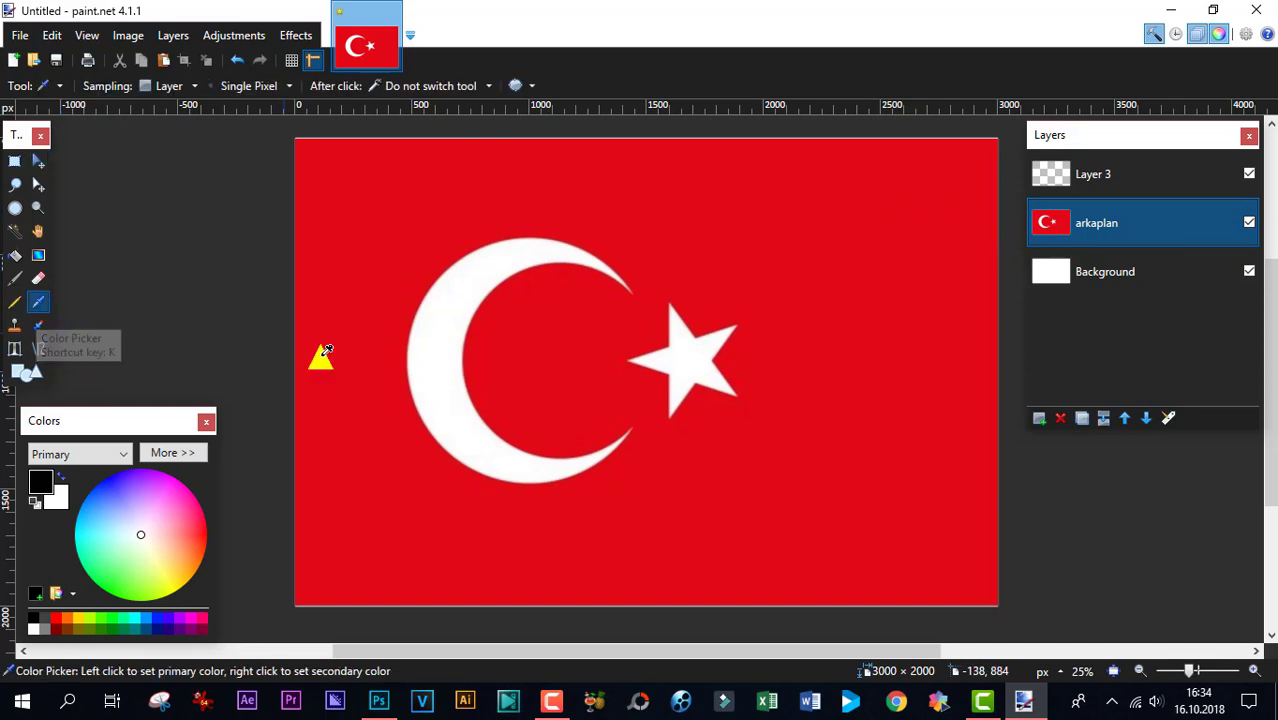
left_click(866, 280)
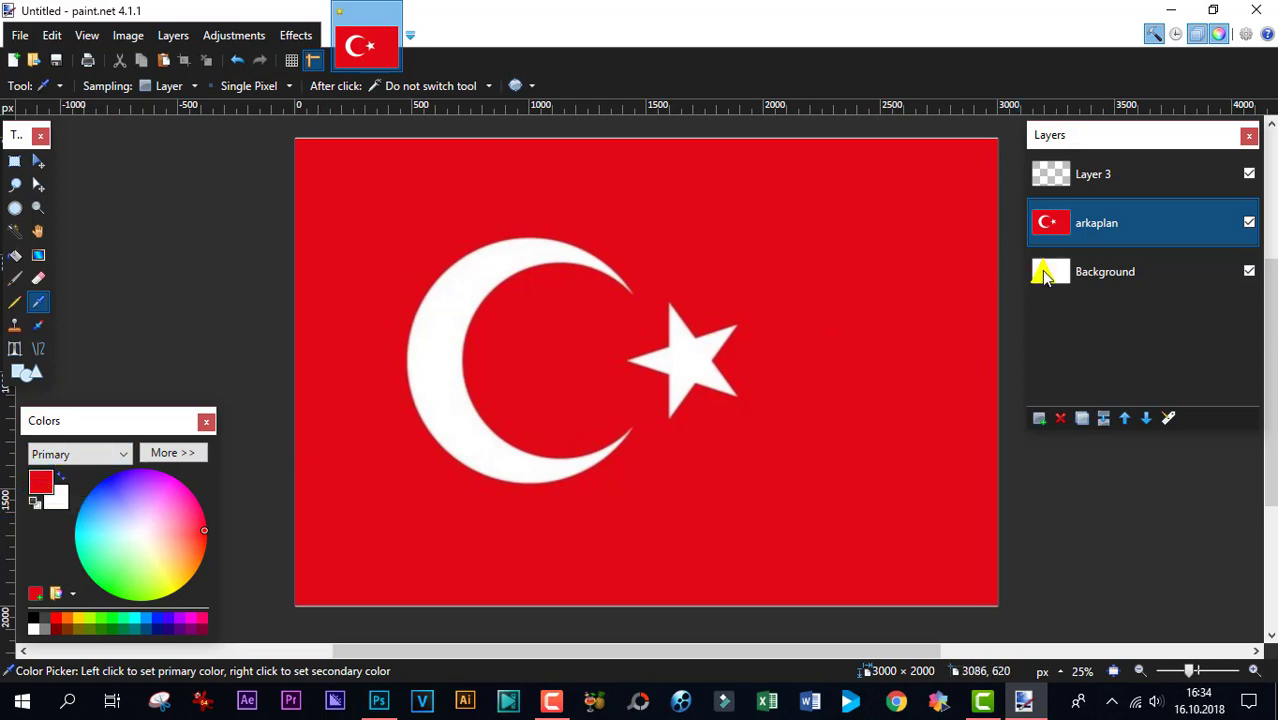
- Fill the empty Layer 3 completely with the sampled flag red using the Paint Bucket
left_click(1146, 180)
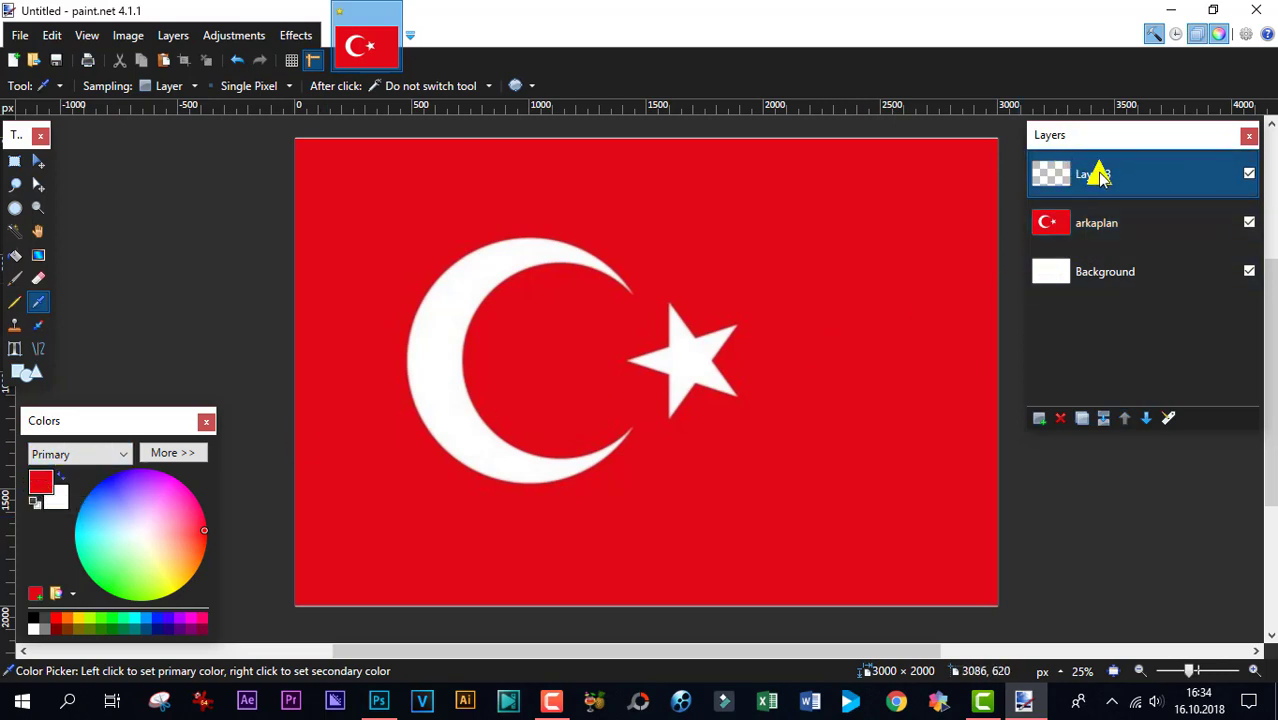
left_click(12, 256)
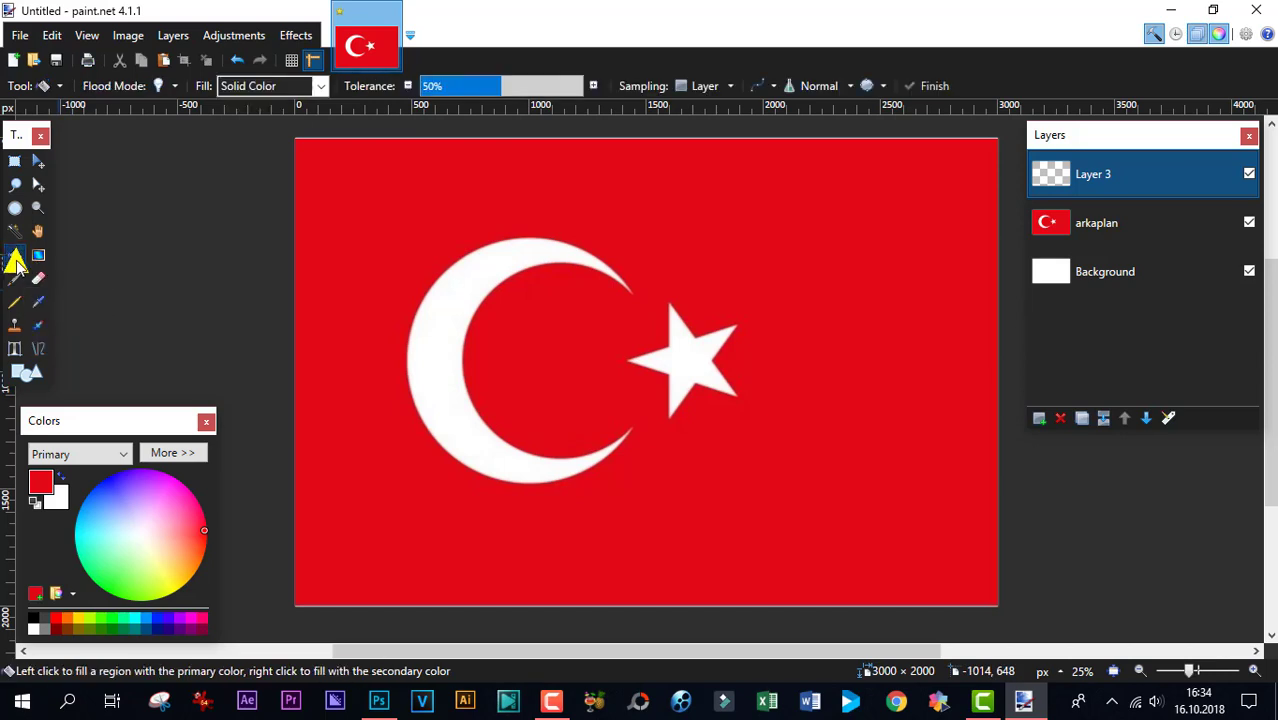
left_click(511, 272)
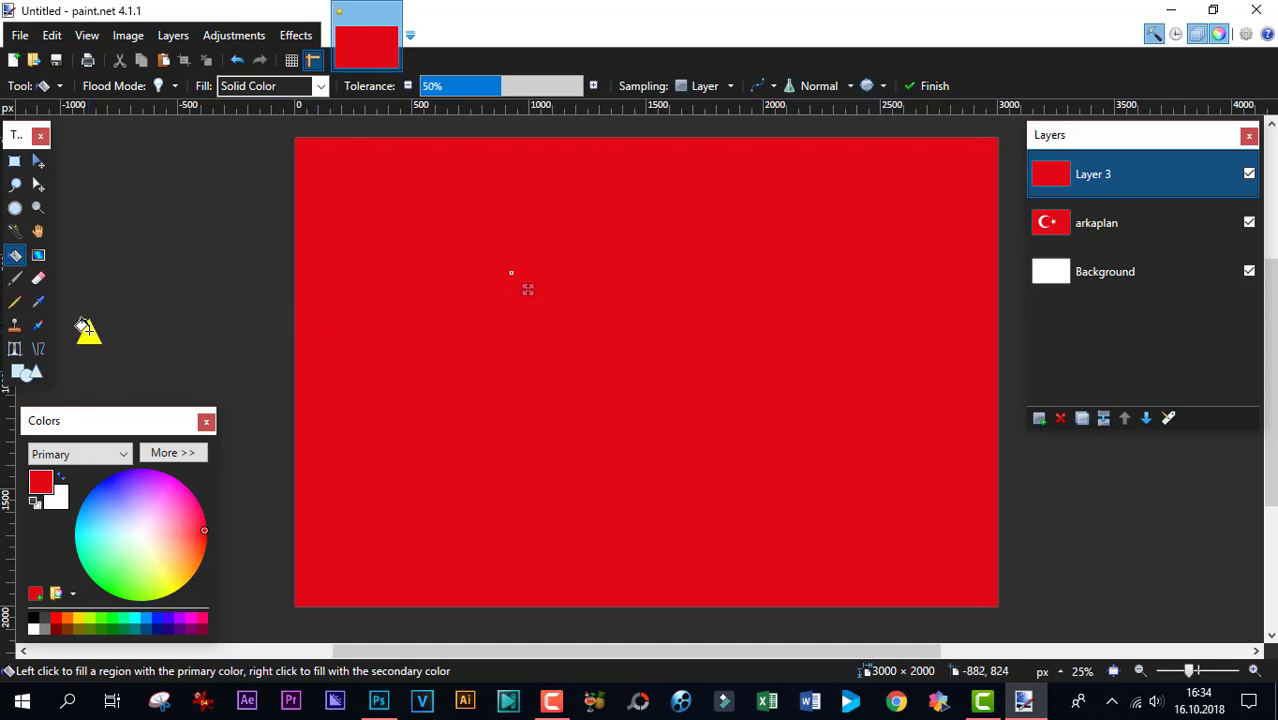
- Rename the red-filled layer as bayrak 1 and set its opacity to 86
double_click(1100, 178)
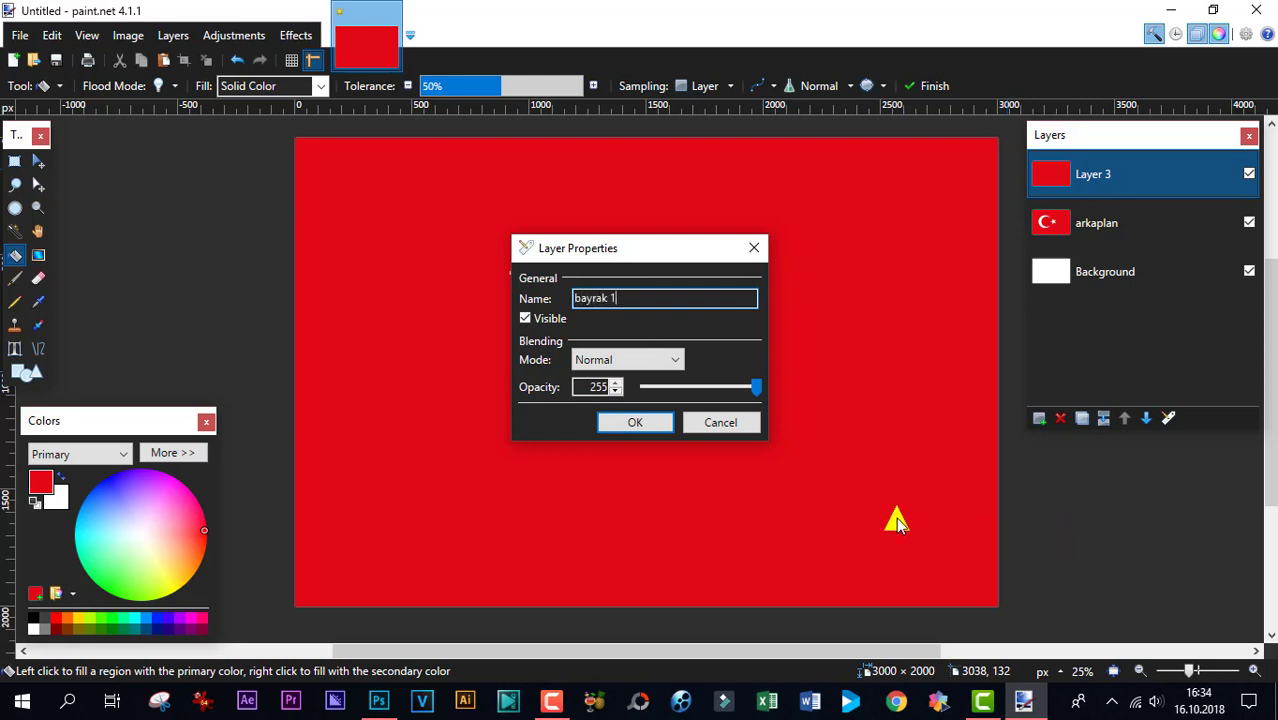
left_click_drag(752, 388, 678, 395)
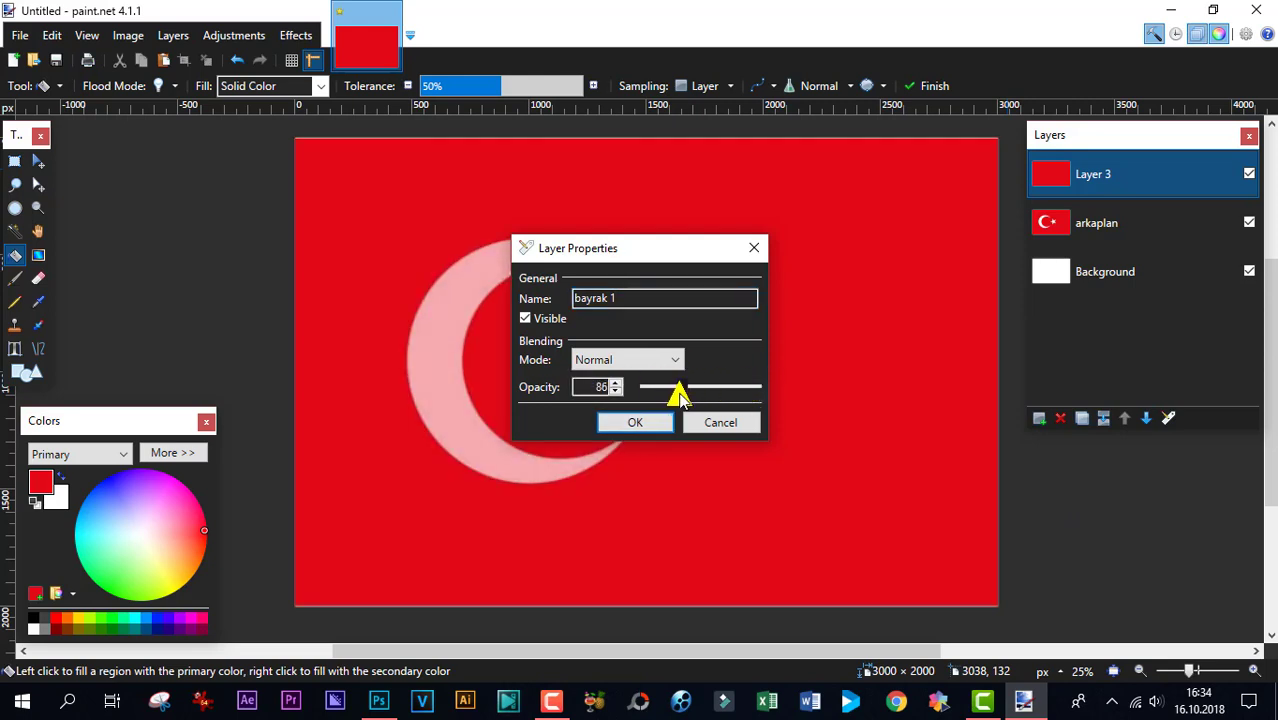
left_click(637, 422)
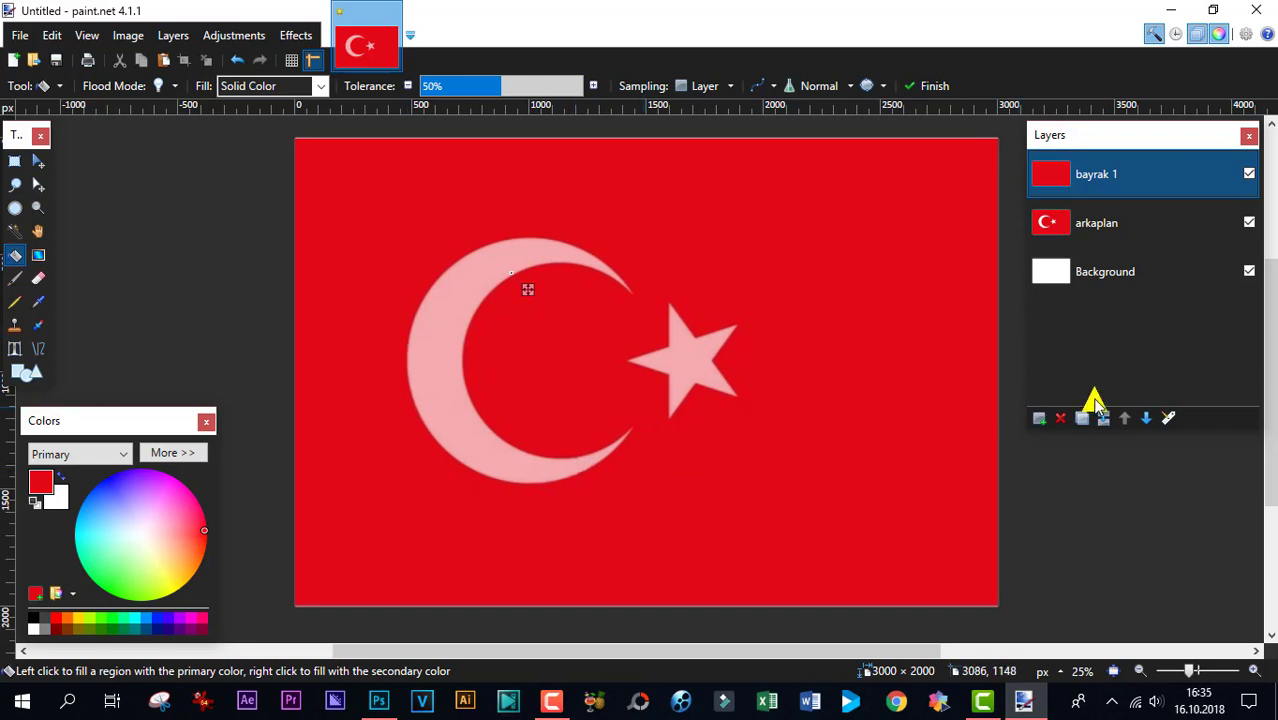
- Add a new empty layer above bayrak 1 and swap the colors so white is primary
left_click(1040, 420)
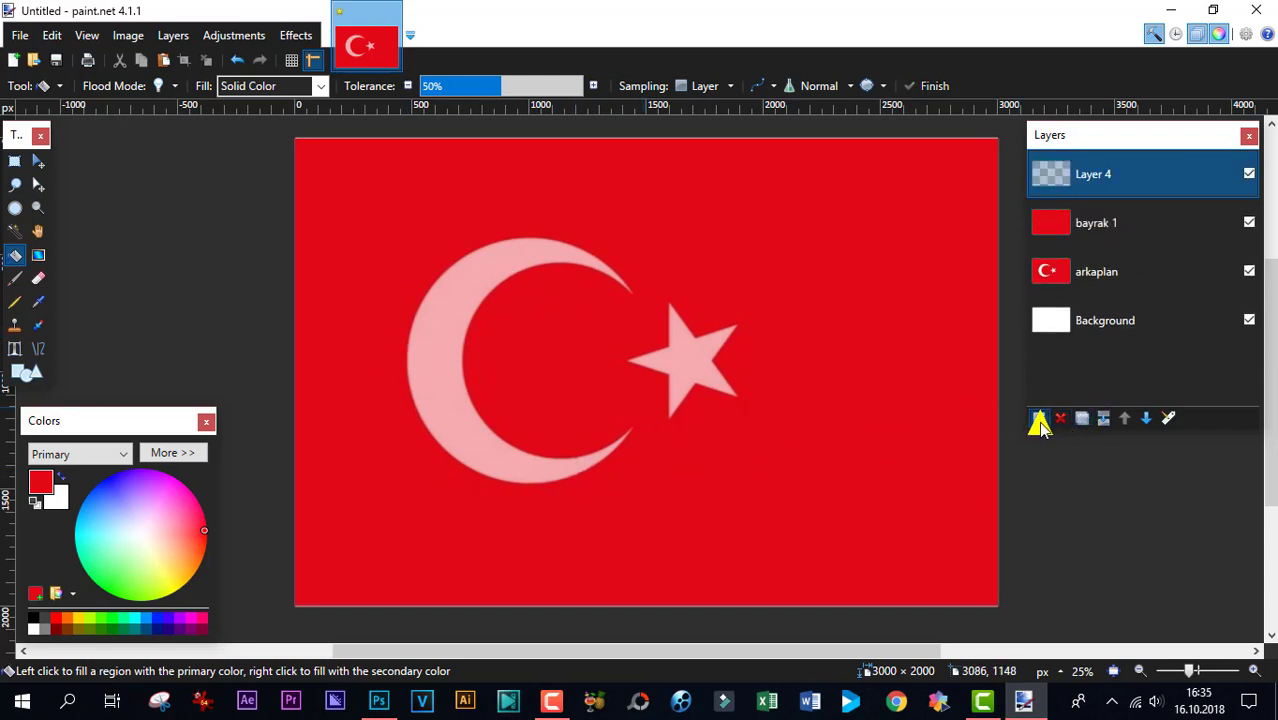
left_click(59, 474)
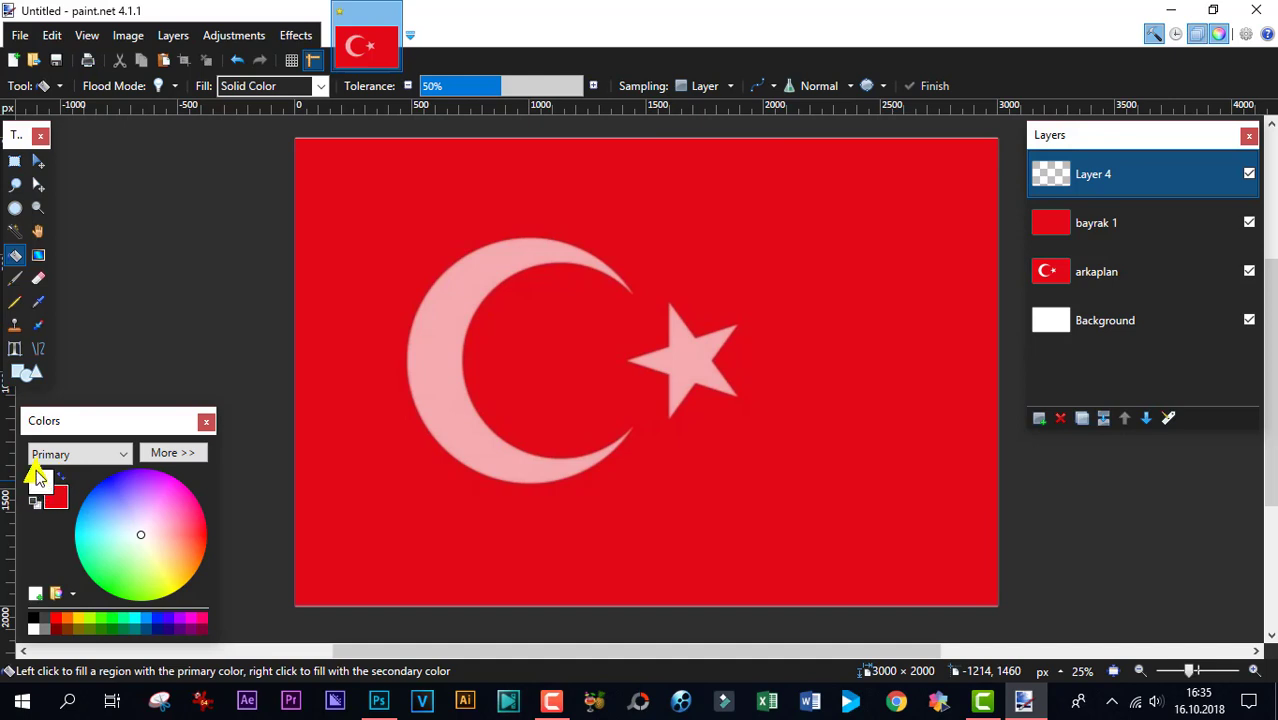
- Draw a circular selection of about 1052 × 1052 pixels over the crescent with Ellipse Select
left_click(37, 165)
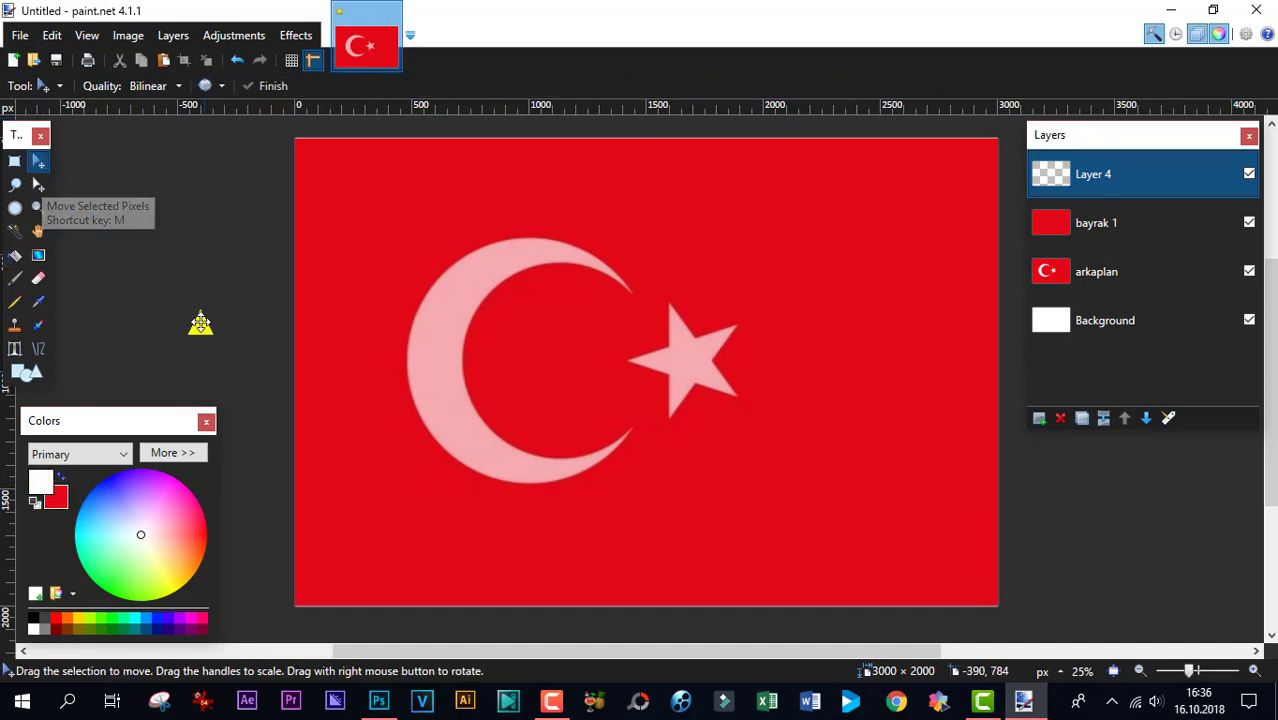
left_click(18, 376)
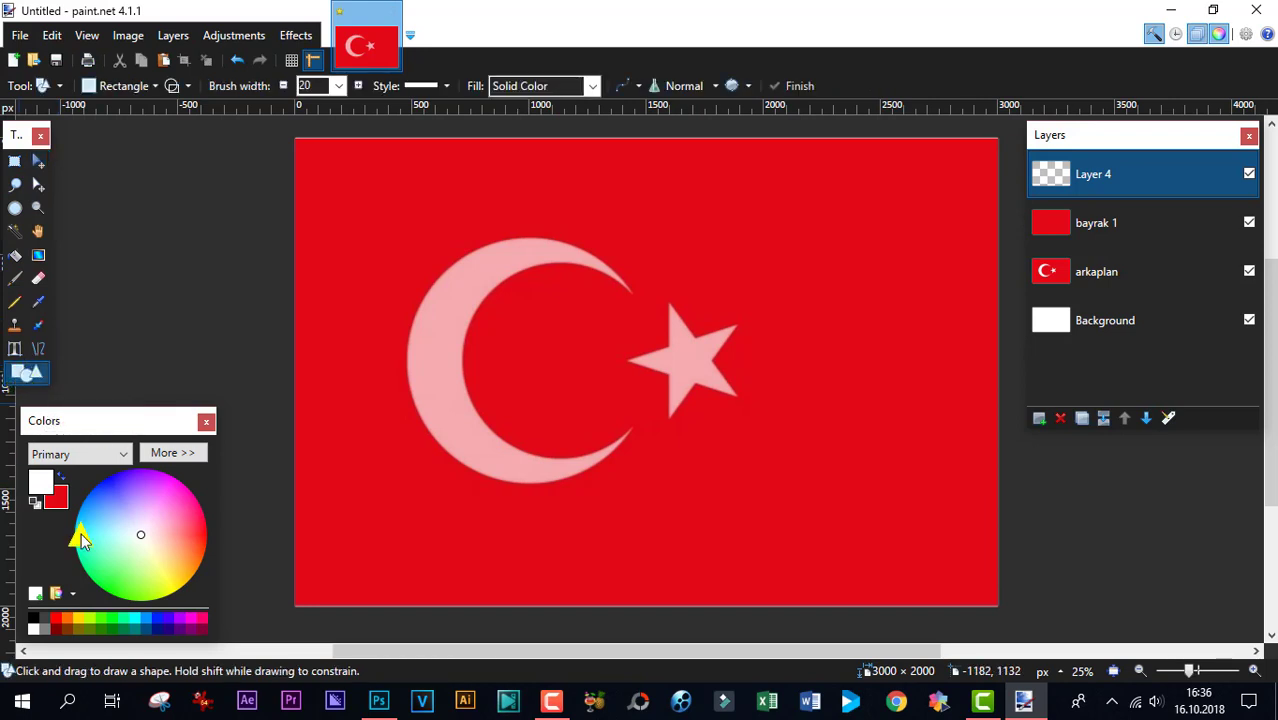
left_click(46, 85)
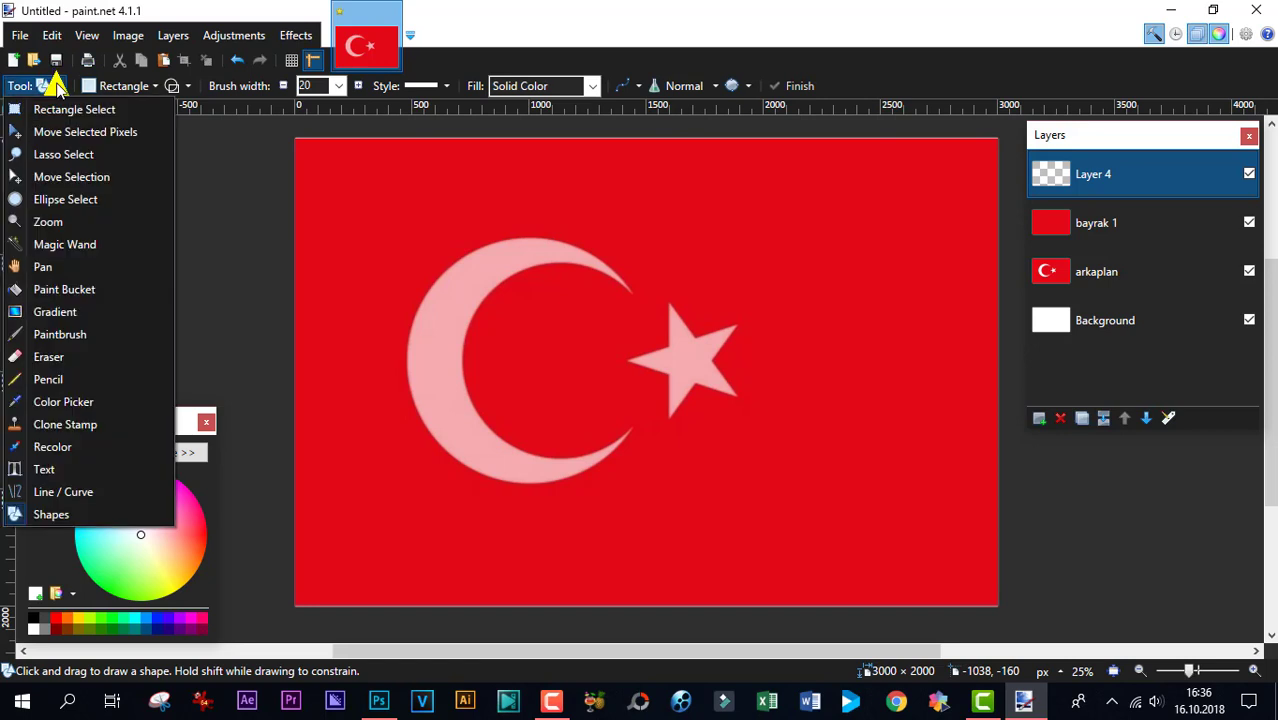
left_click(59, 200)
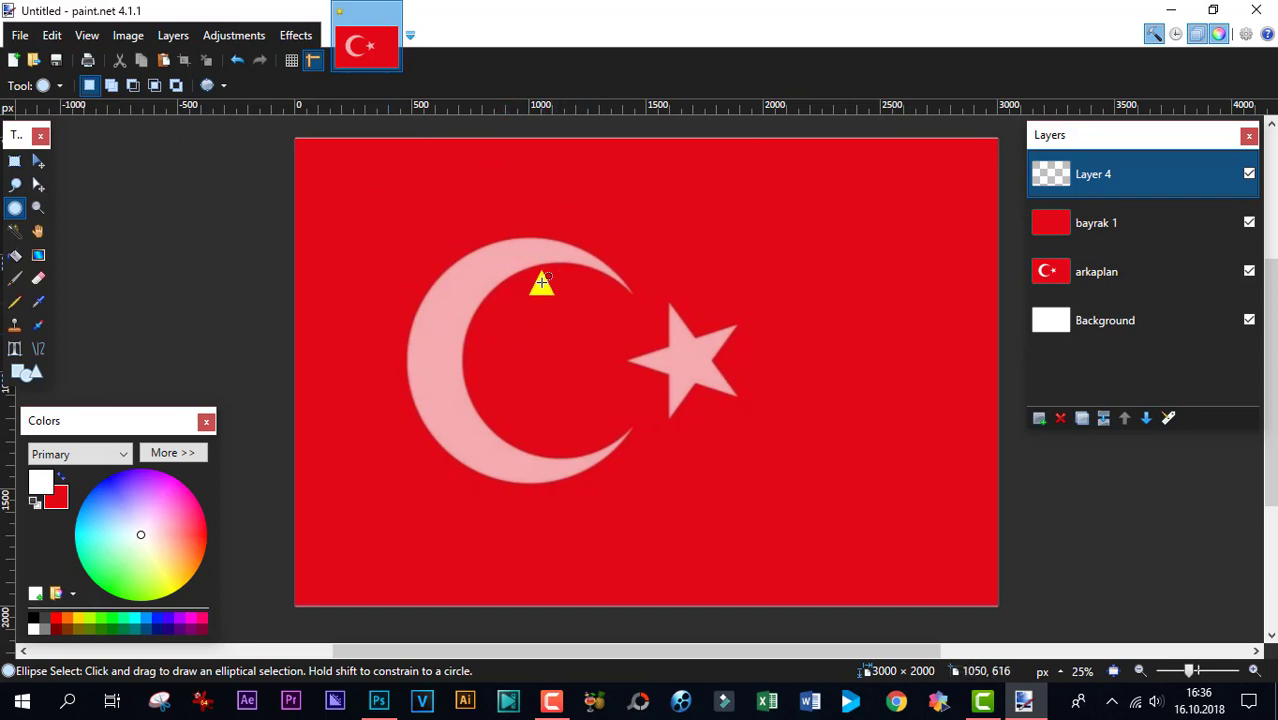
left_click_drag(404, 232, 582, 407)
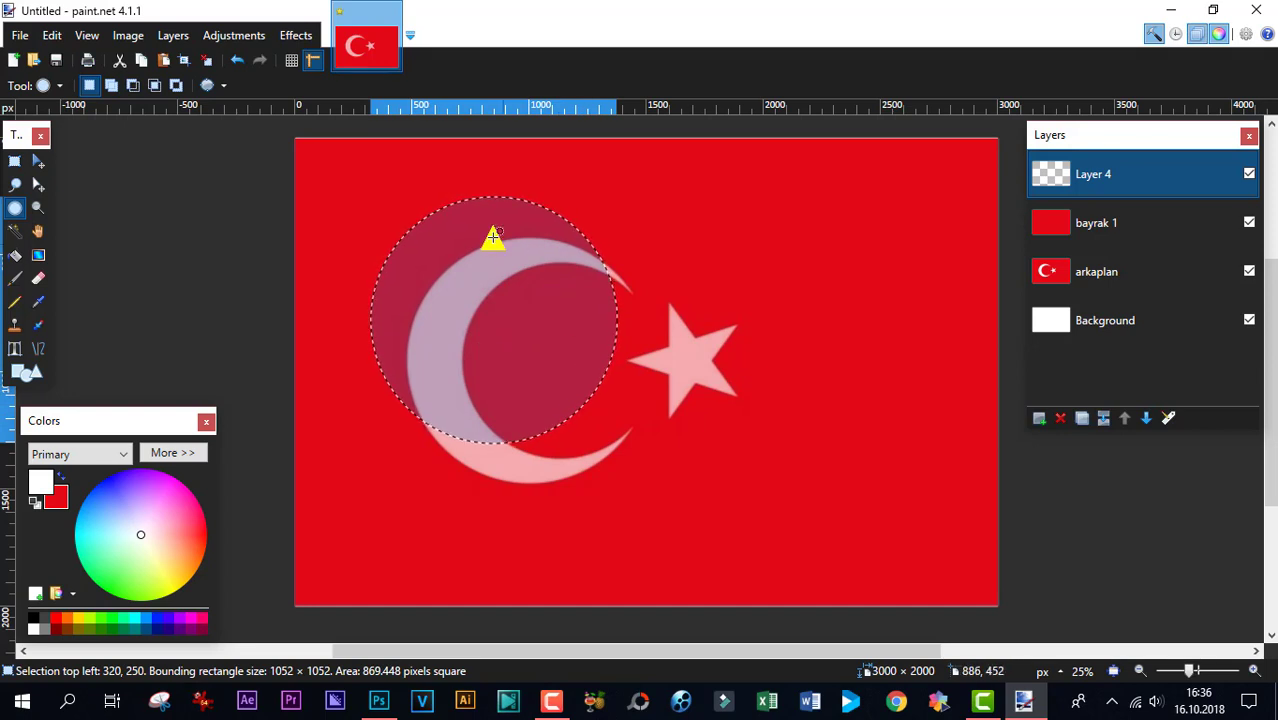
- Move the circular selection onto the crescent's outer edge, nudging it to a top-left position of 481, 427
left_click(36, 162)
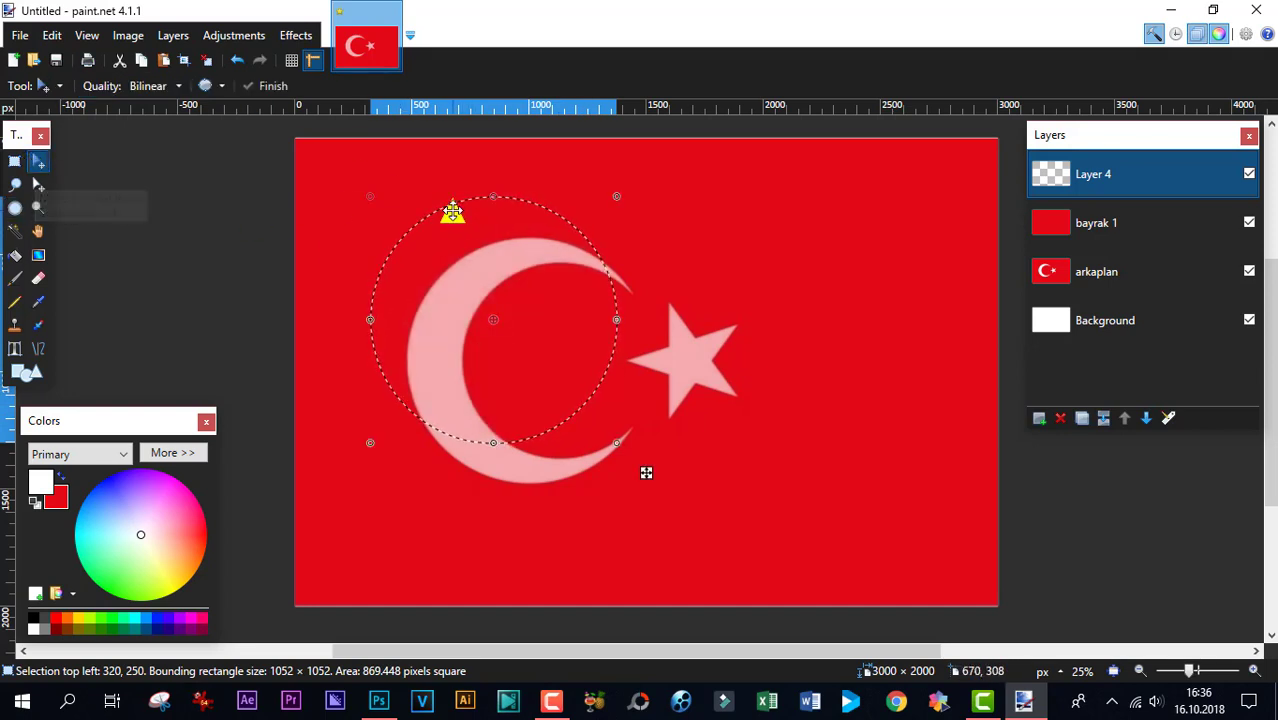
left_click_drag(451, 211, 528, 278)
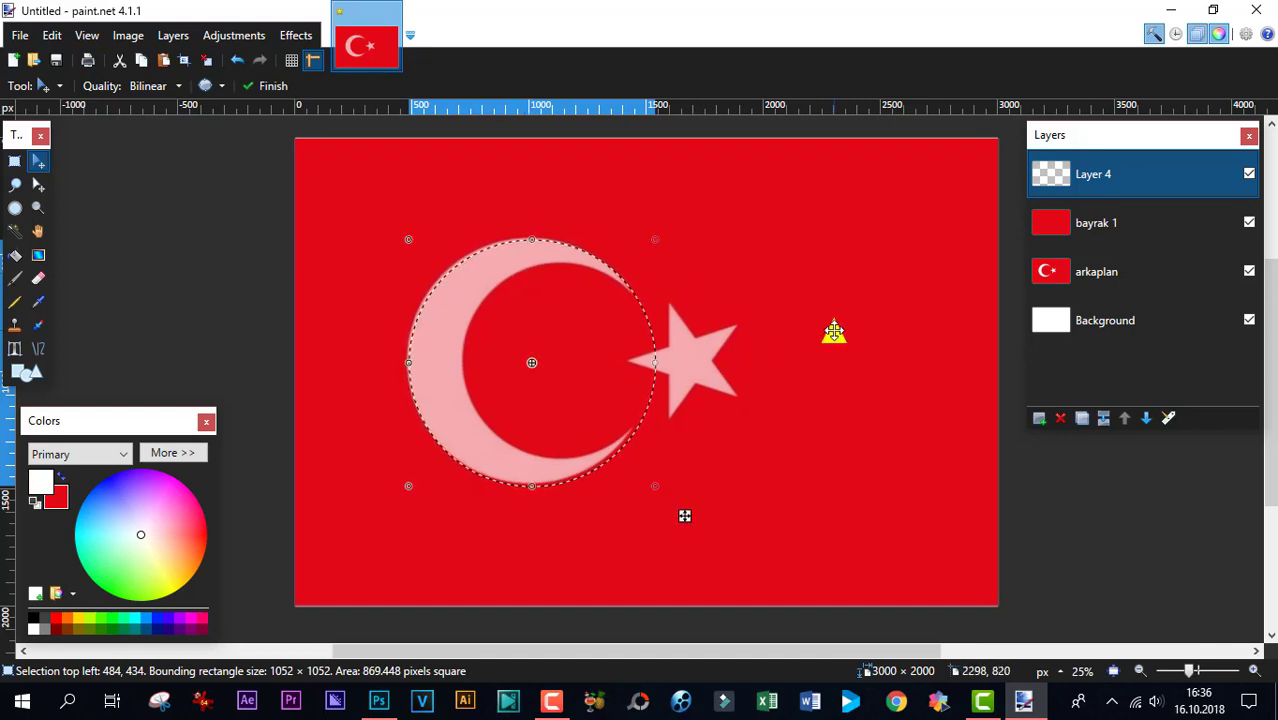
key("Left")
key("Up")
key("Up")
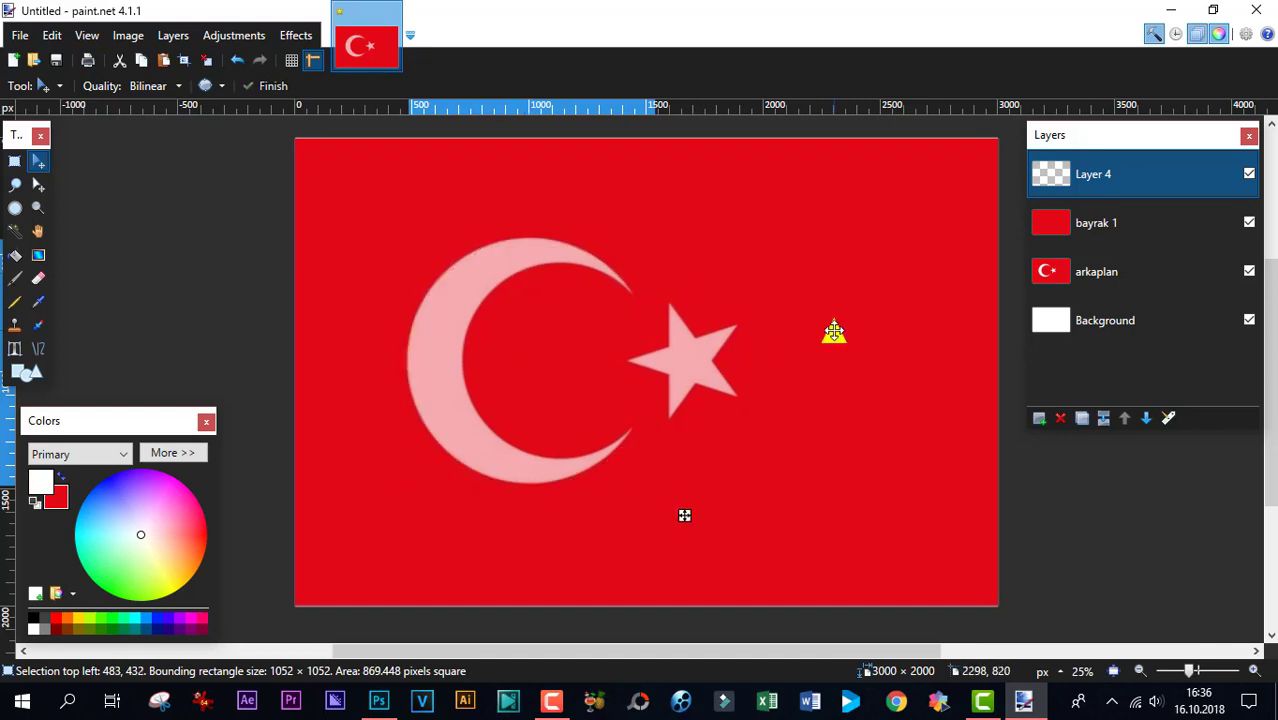
key("Up")
key("Up")
key("Left")
key("Left")
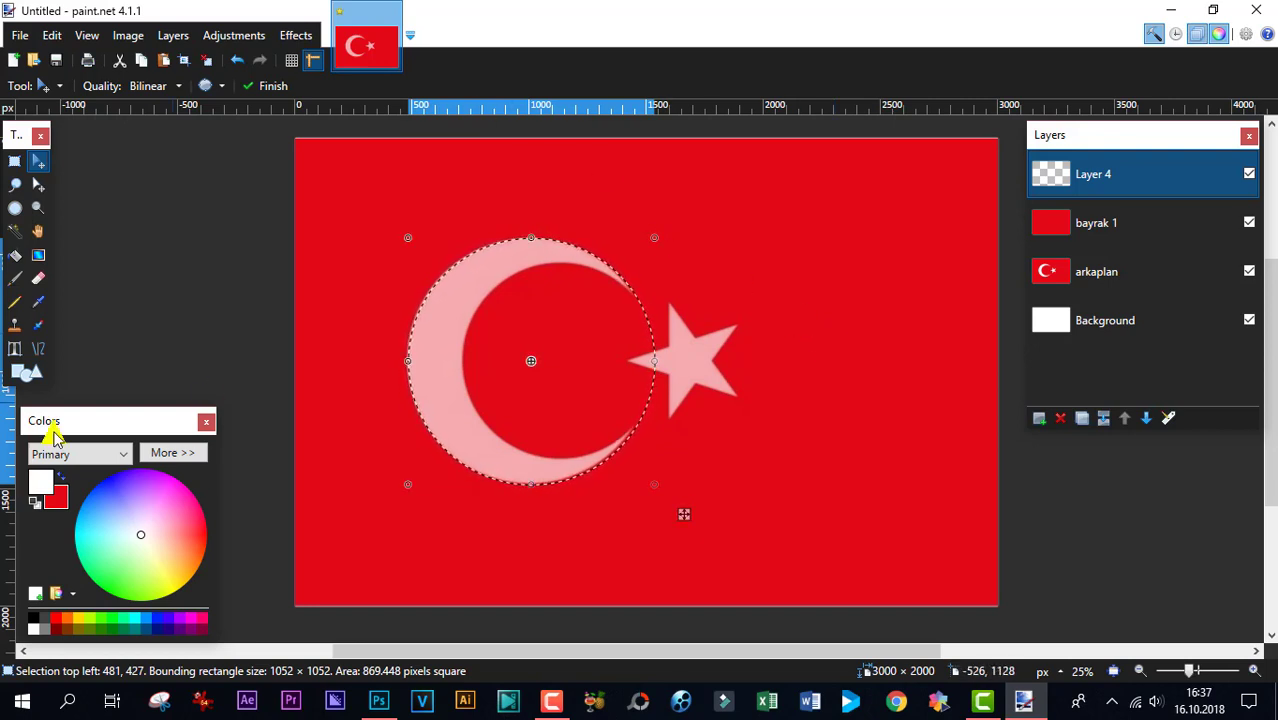
- Fill the circular selection with white on Layer 4 and deselect it
left_click(15, 256)
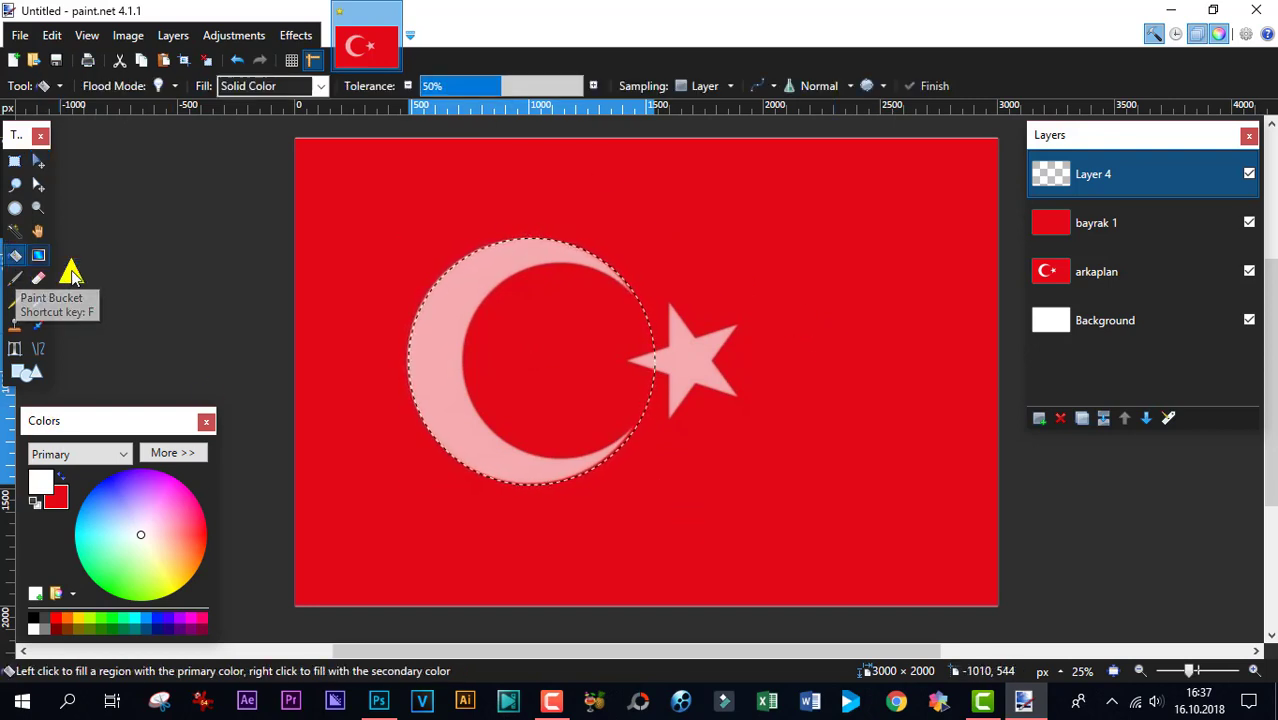
left_click(463, 322)
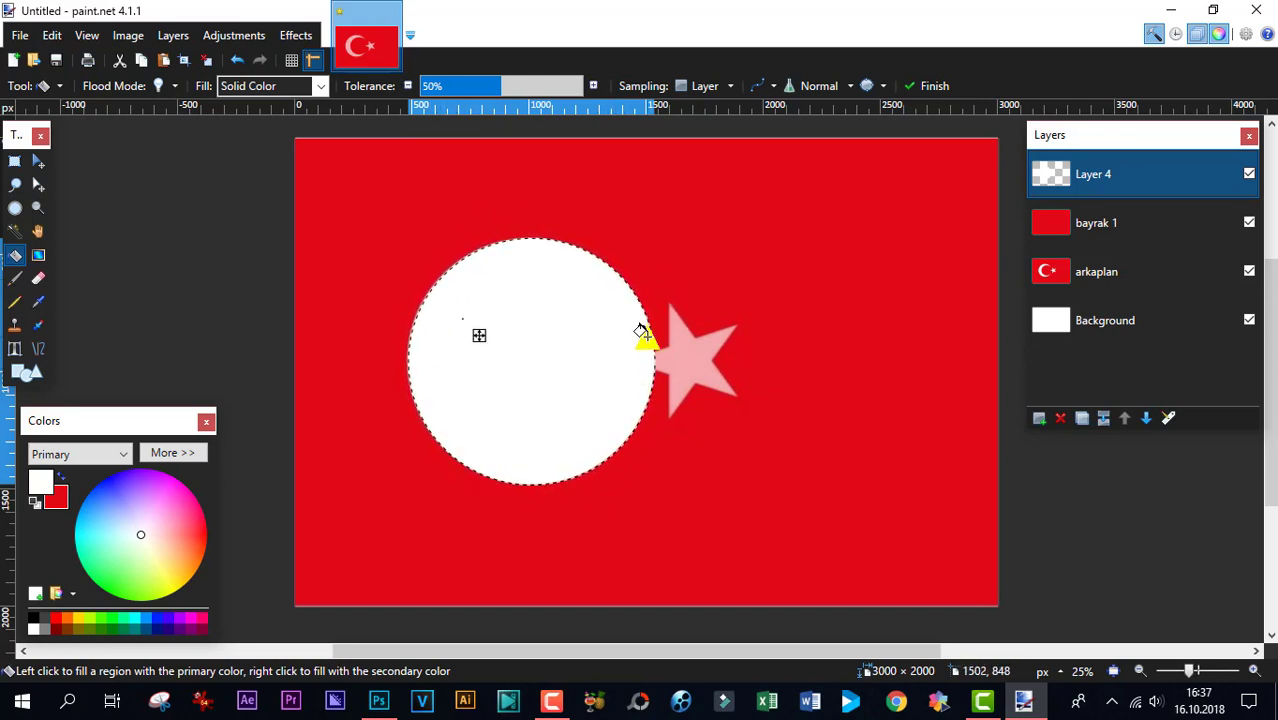
key("ctrl+d")
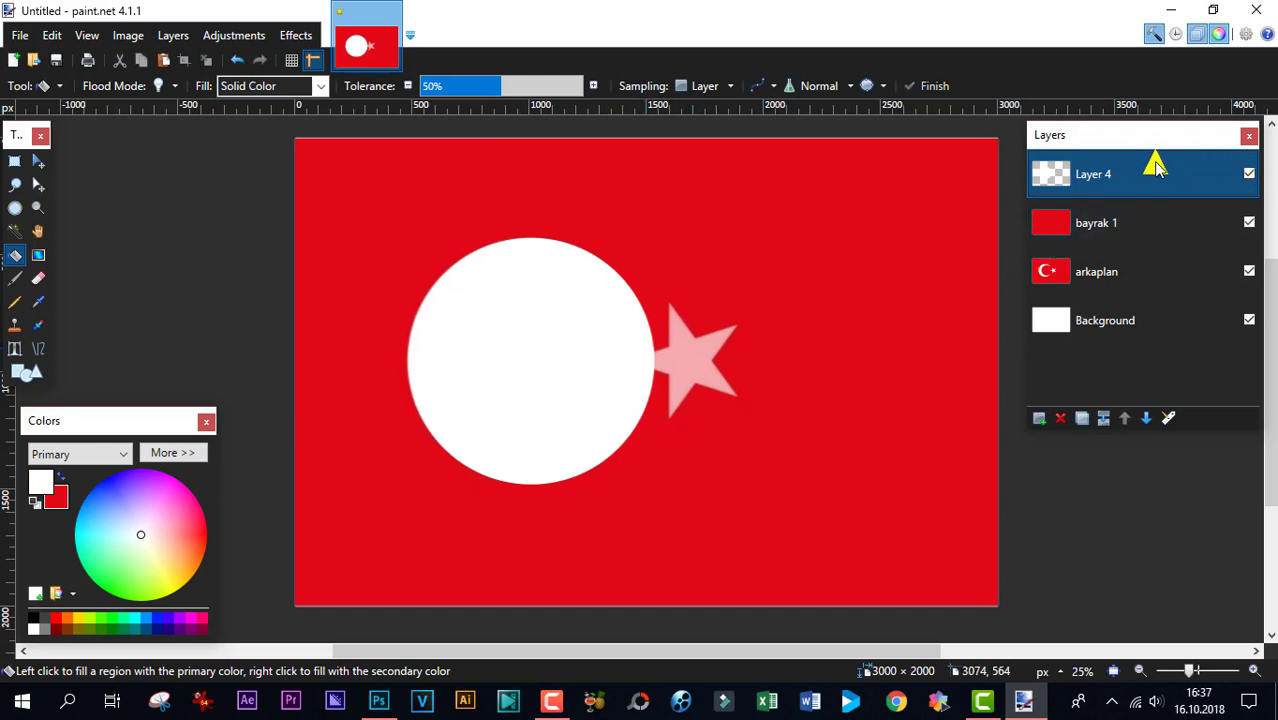
- Rename the white circle's layer as ay 1 and set its opacity to 64
double_click(1180, 176)
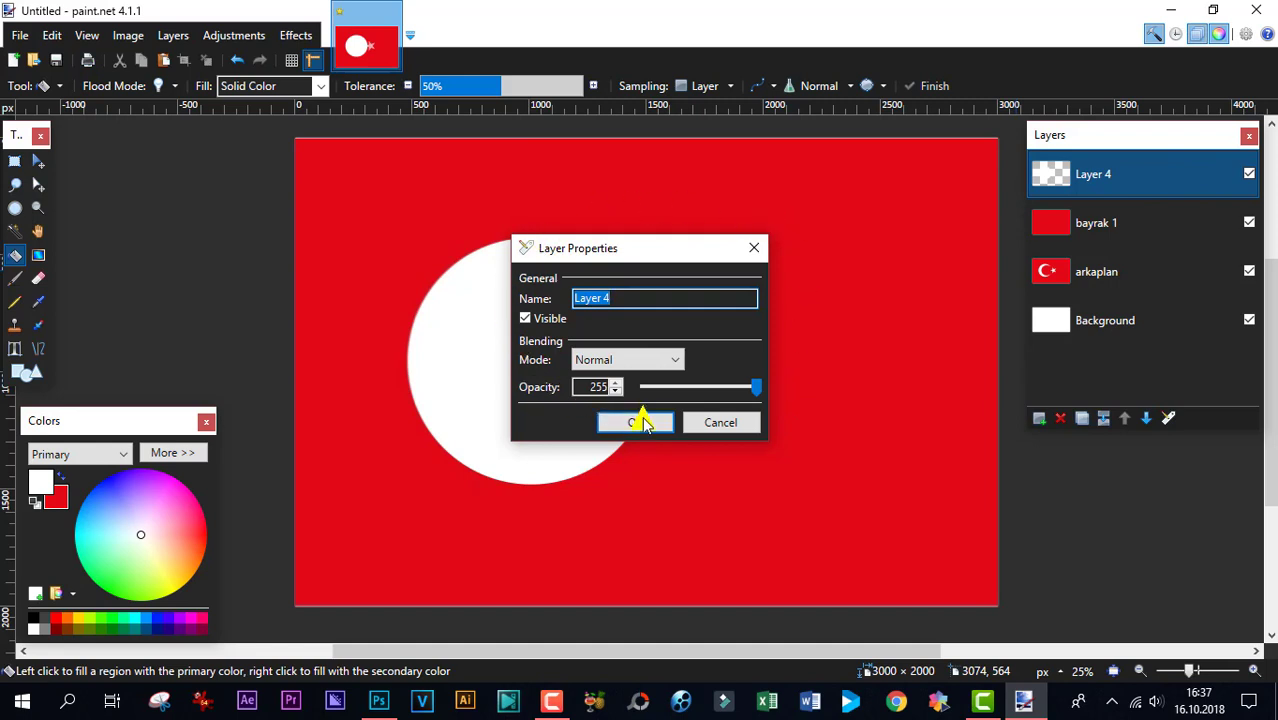
left_click(737, 423)
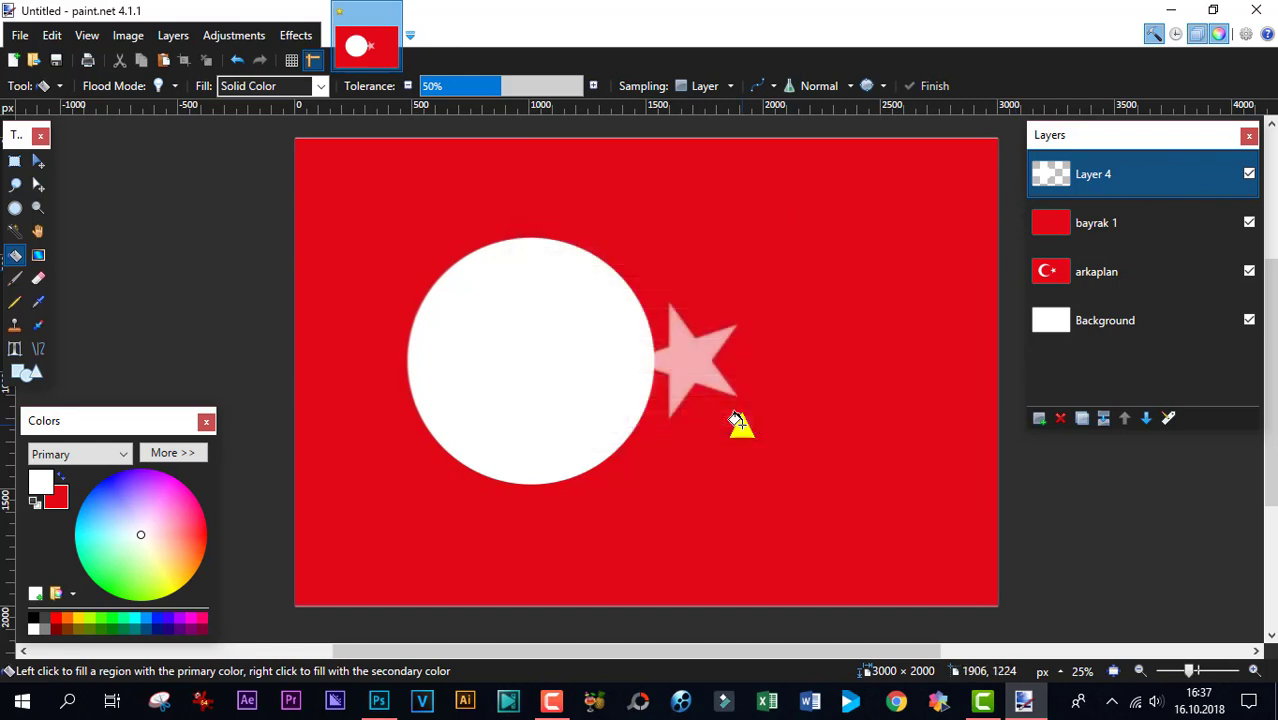
left_click(171, 37)
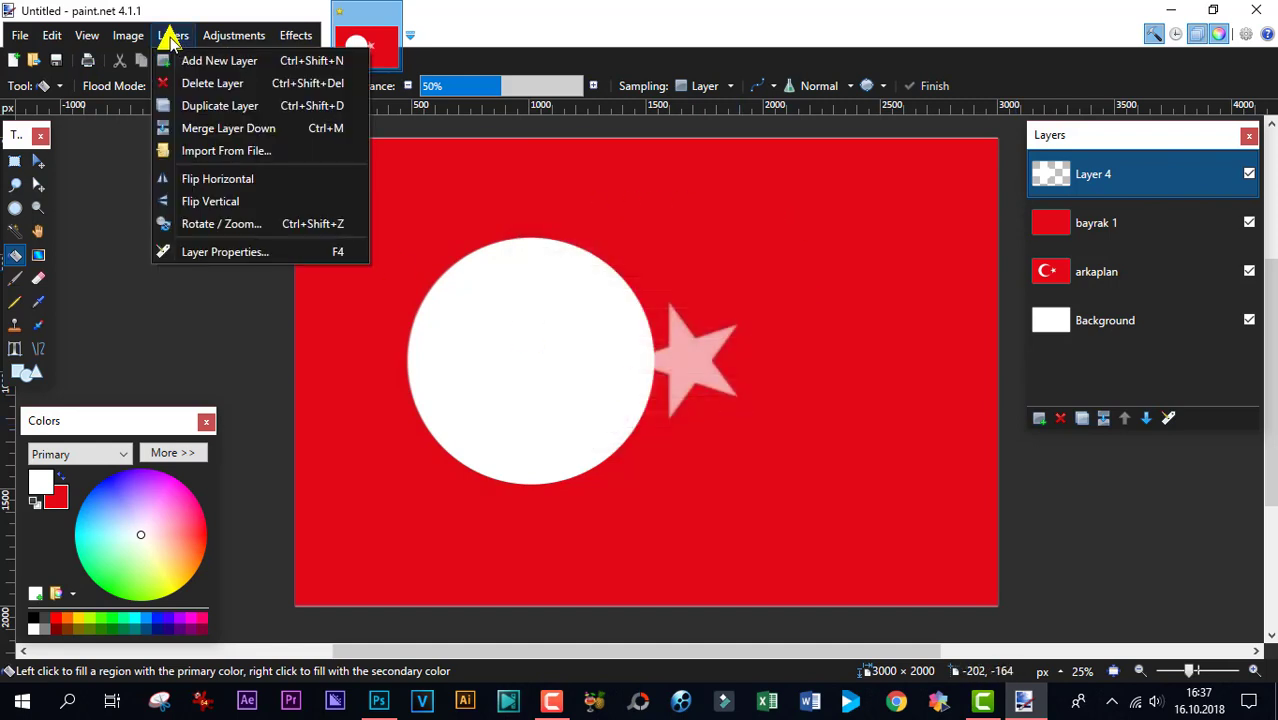
left_click(214, 254)
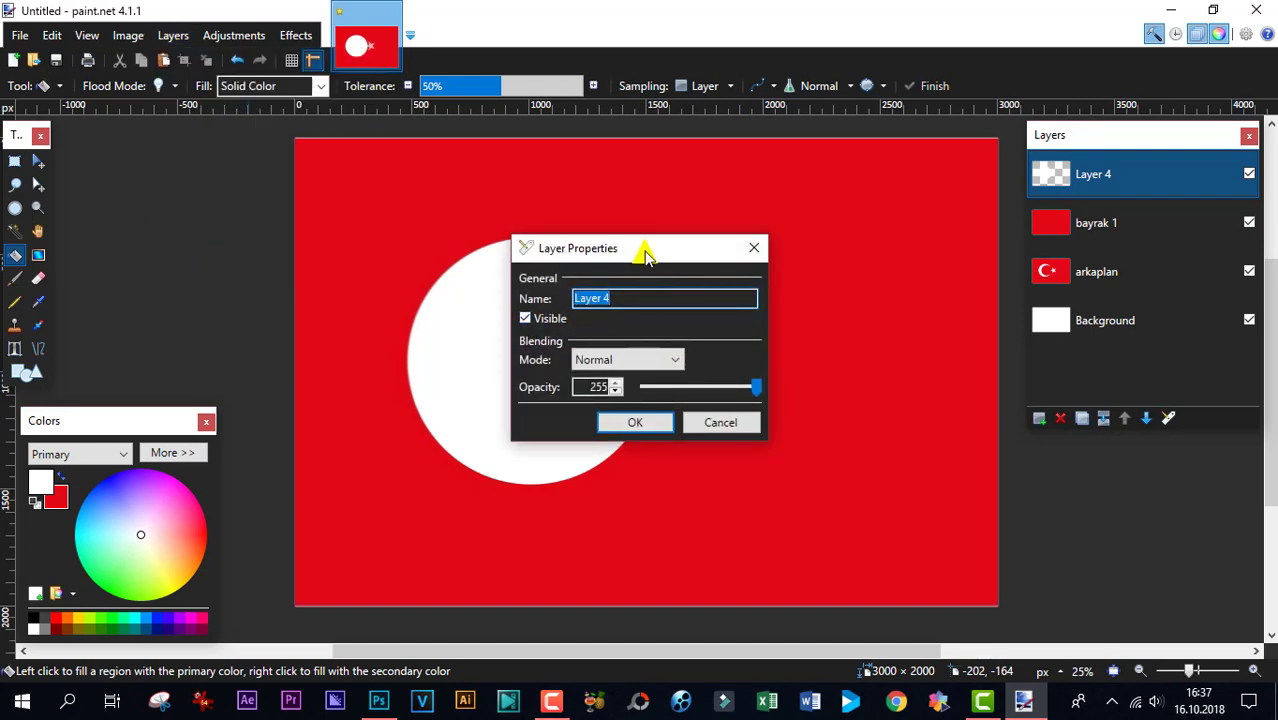
left_click_drag(645, 250, 862, 190)
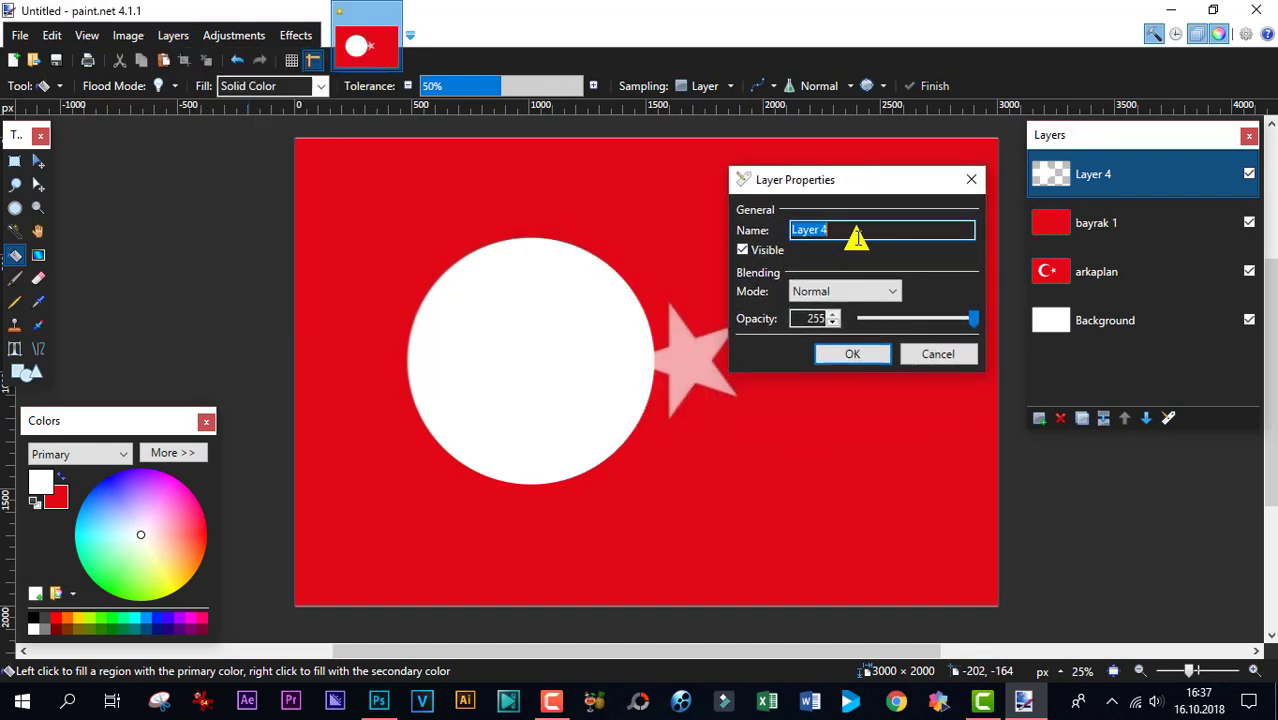
type("ay 1")
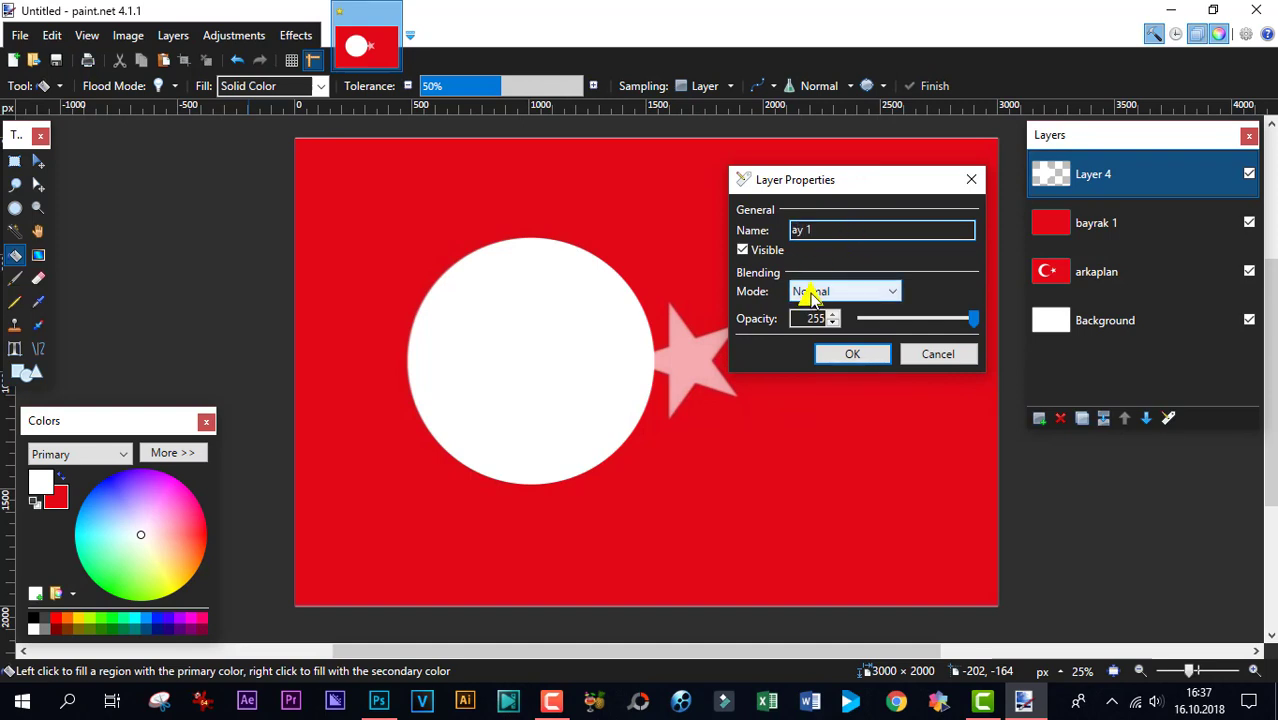
left_click_drag(971, 322, 889, 325)
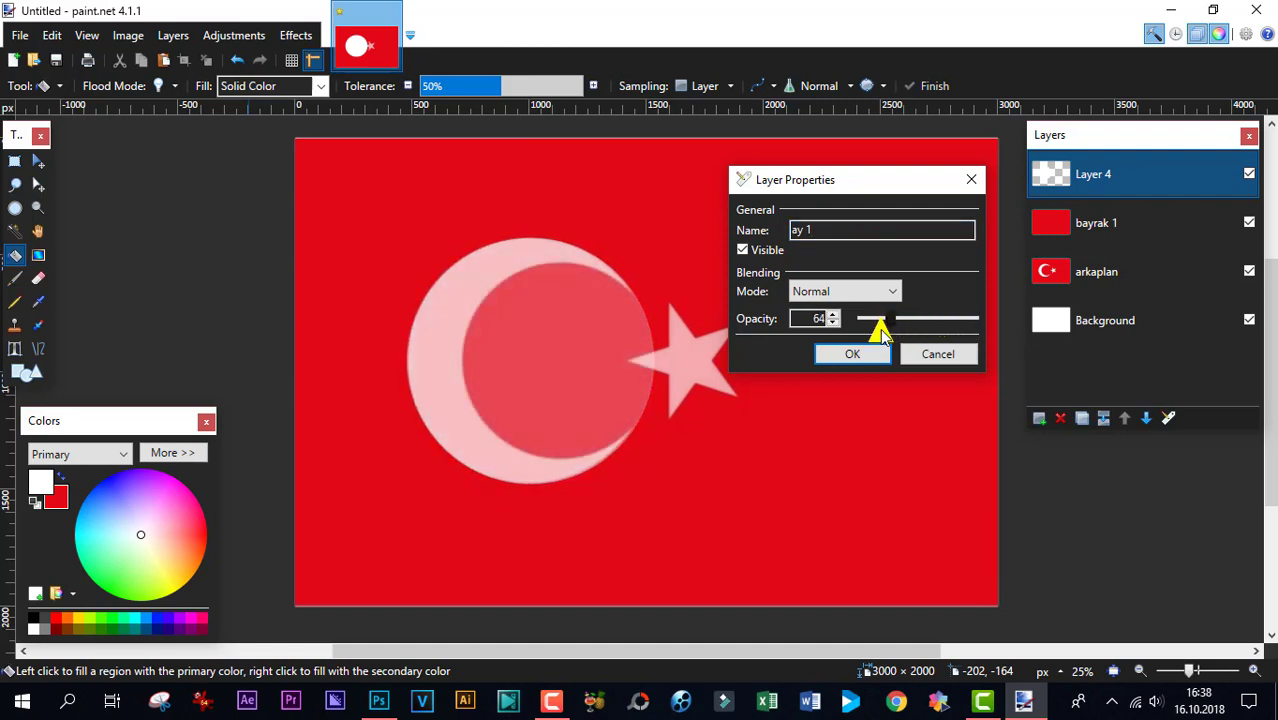
left_click(856, 354)
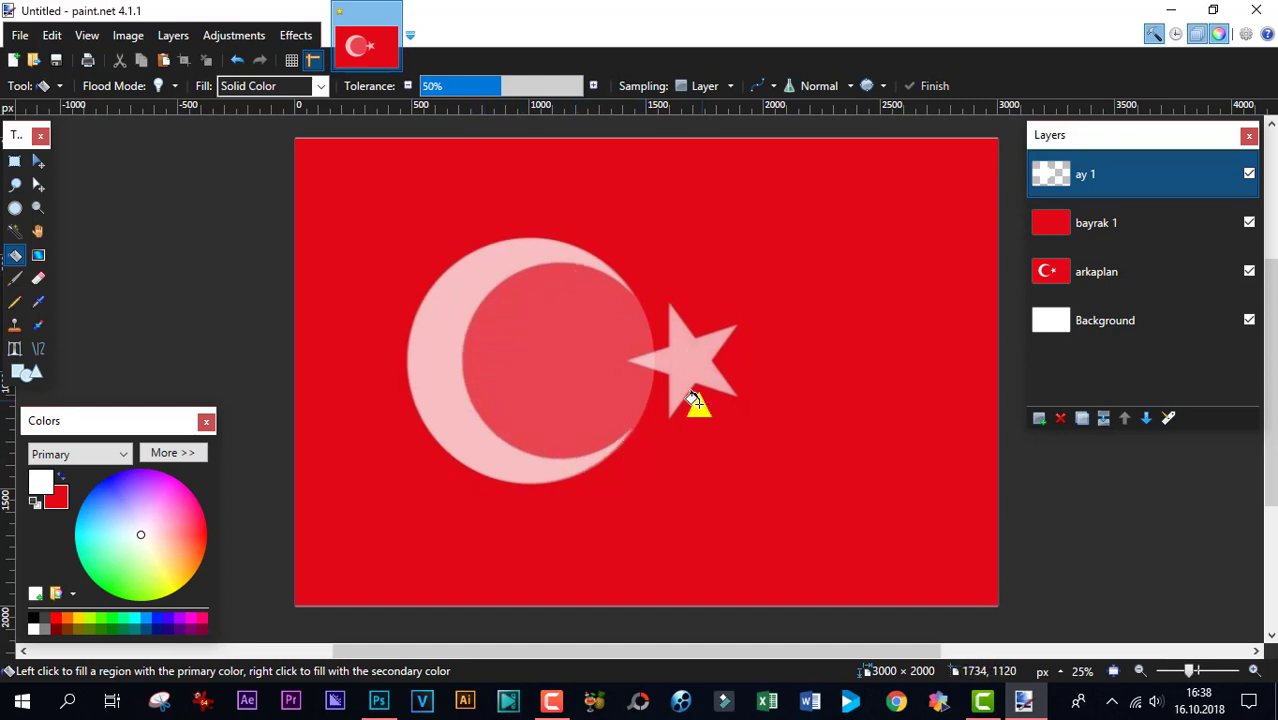
- Add a new empty layer above ay 1 and swap the colors so red is primary
left_click(1037, 420)
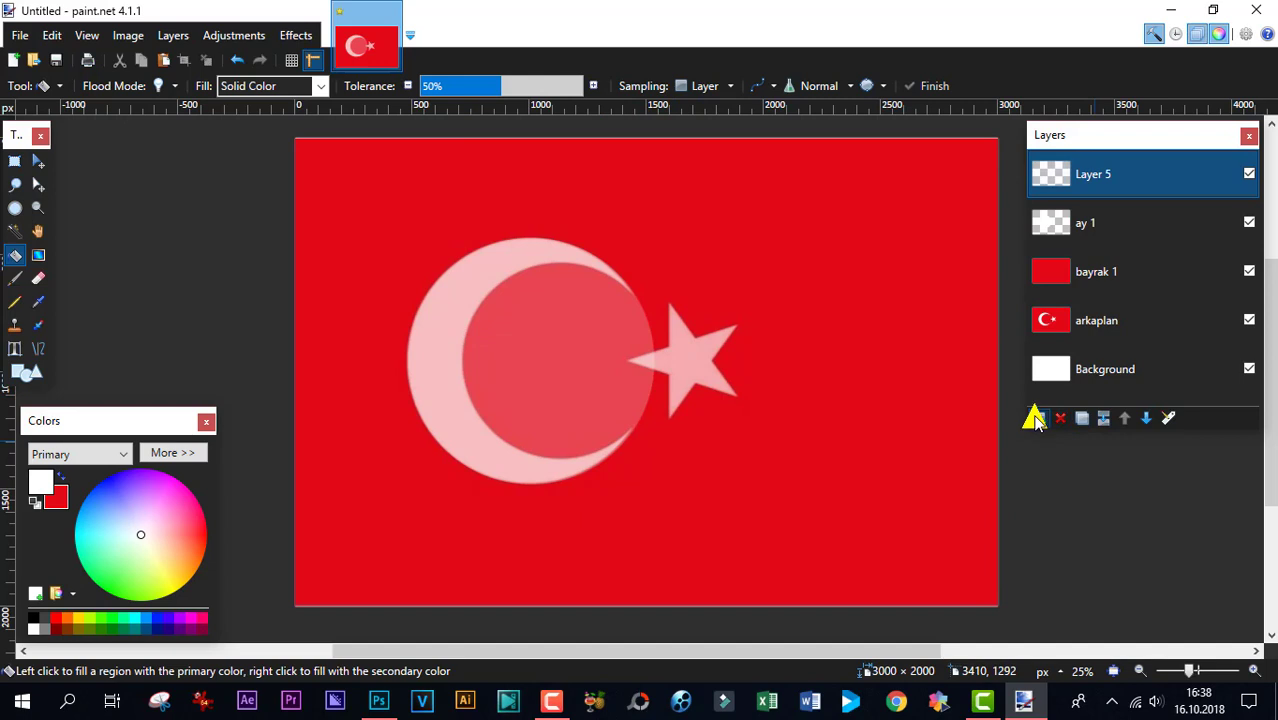
left_click(59, 475)
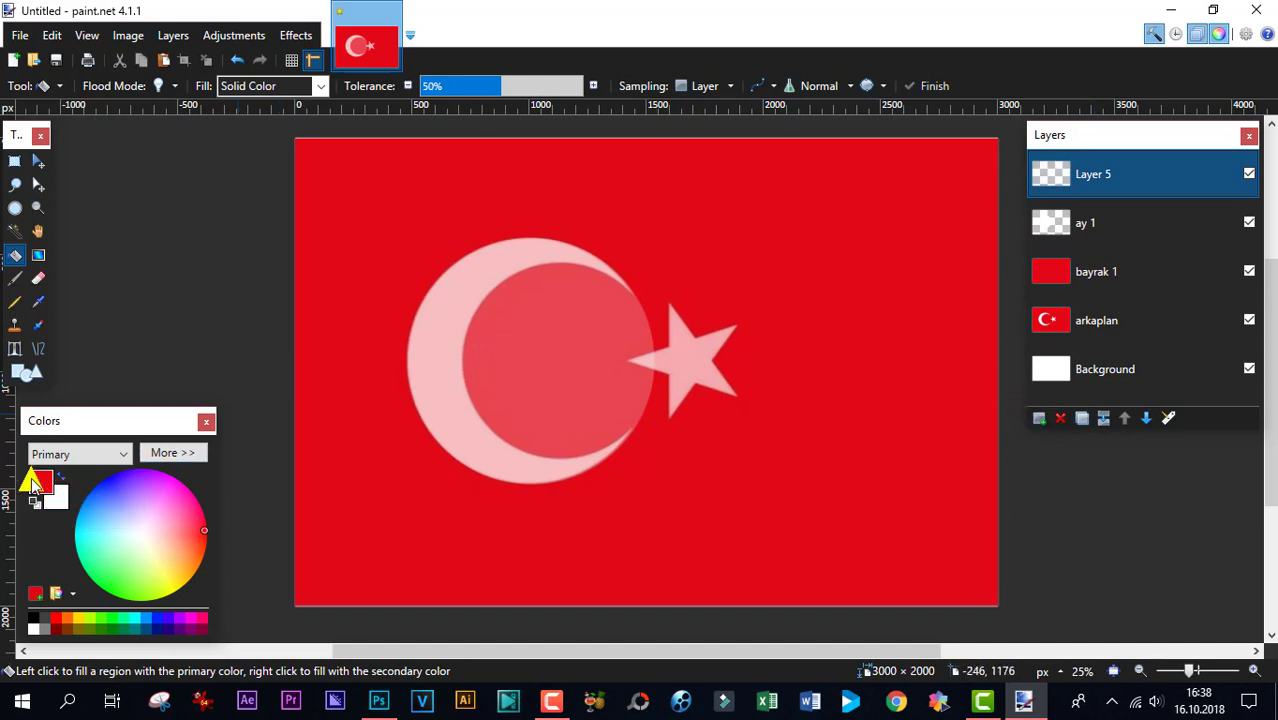
- Draw an ellipse outline of about 832 × 832 px on Layer 5 and place it over the crescent's inner circle
left_click(23, 372)
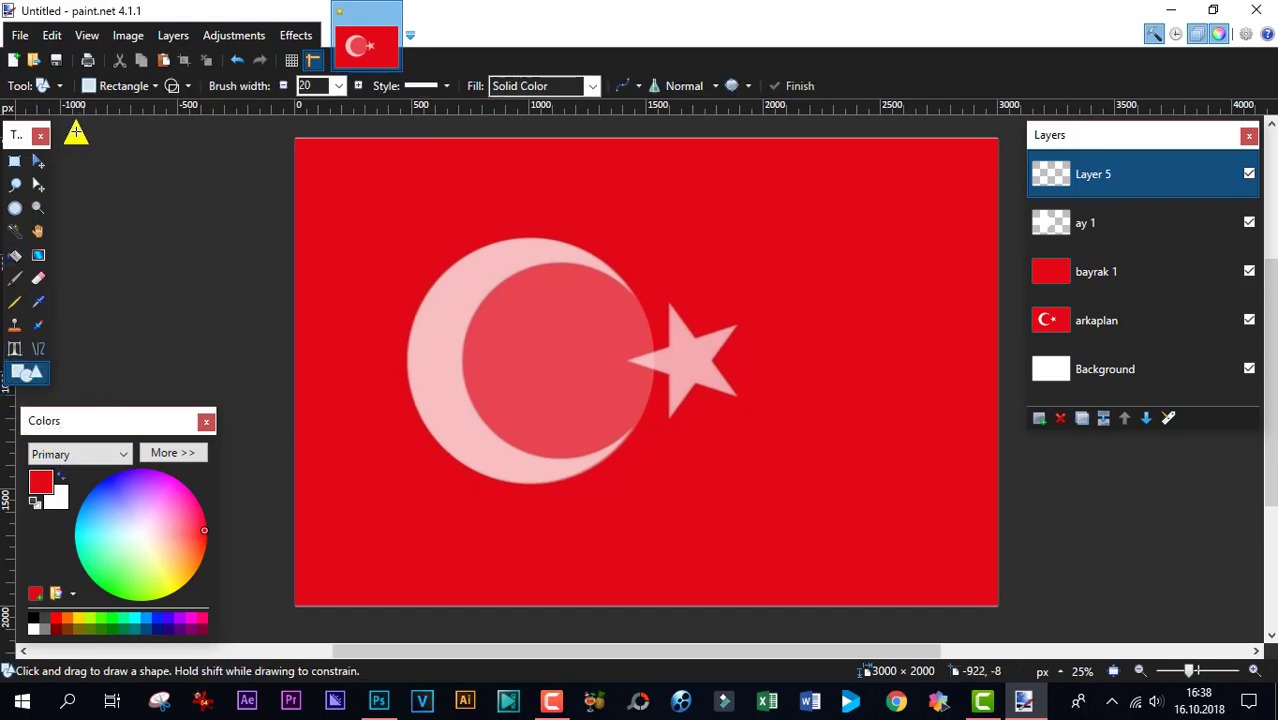
left_click(148, 86)
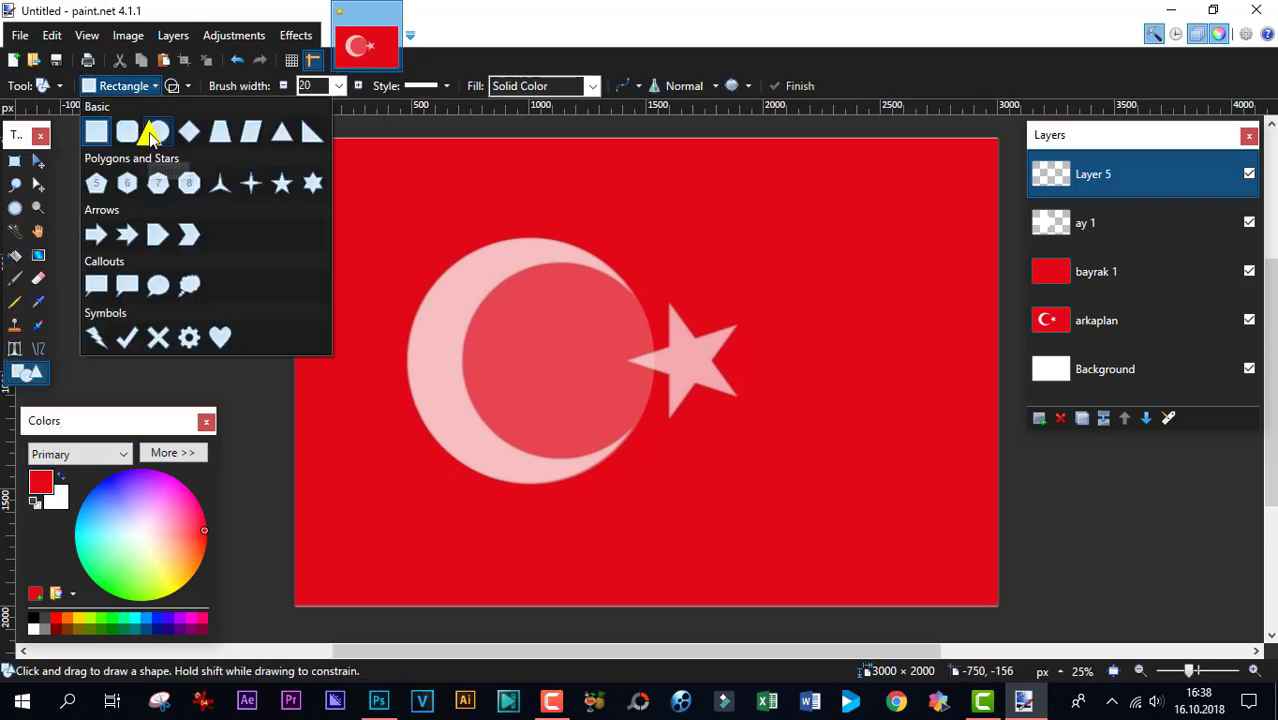
left_click(158, 135)
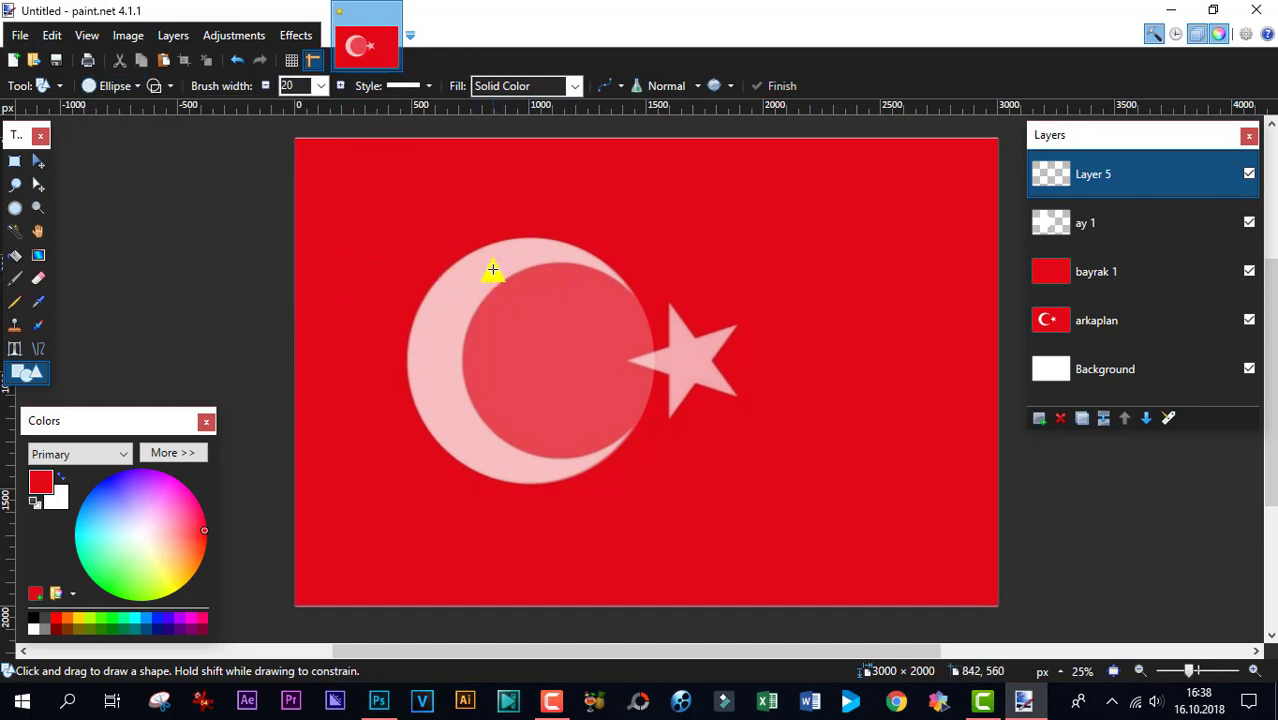
left_click_drag(492, 269, 589, 358)
mouse_move(650, 408)
left_mouse_down()
mouse_move(693, 441)
mouse_move(667, 475)
left_mouse_up()
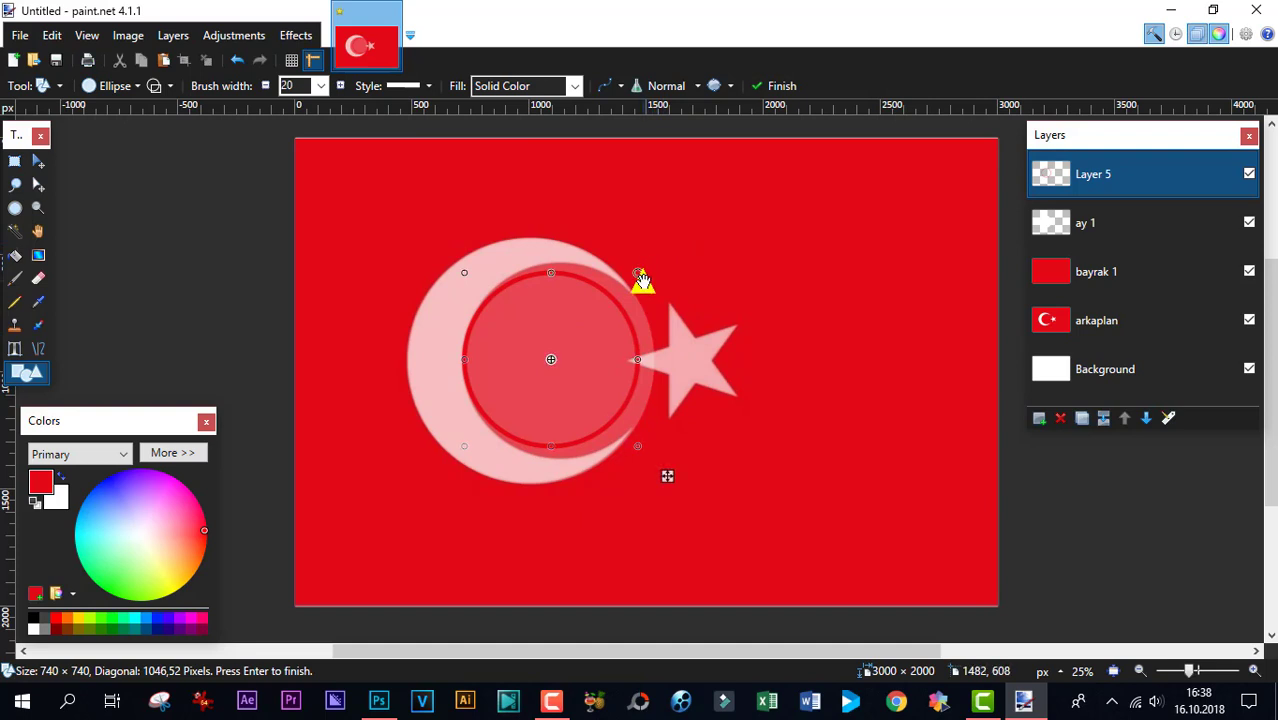
left_click_drag(638, 273, 665, 259)
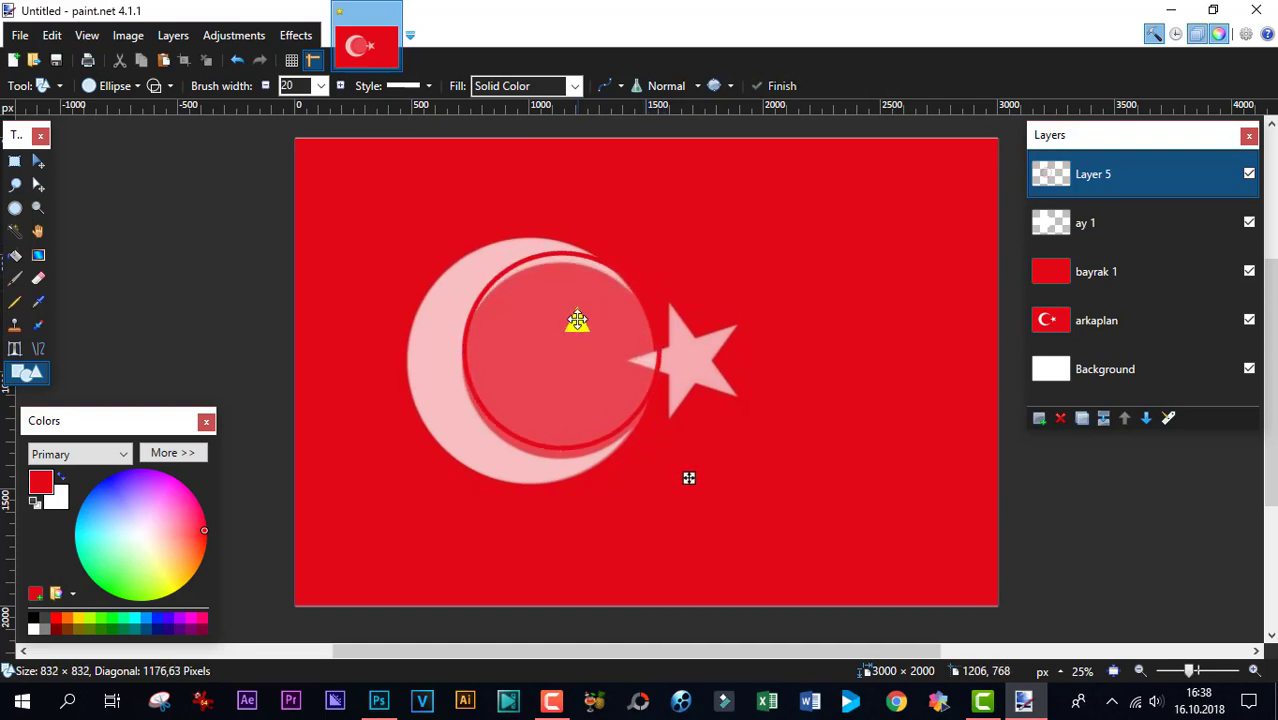
left_click_drag(577, 320, 578, 328)
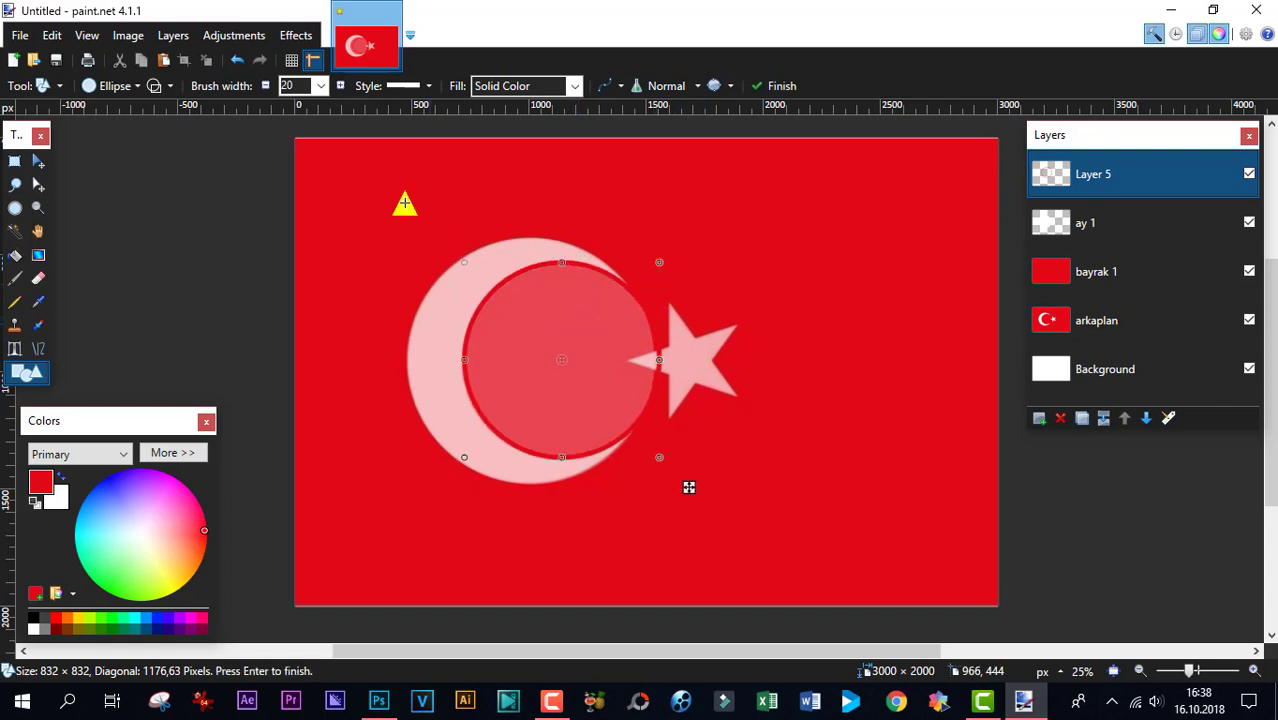
- Set the brush width of the circle outline to 3
left_click(320, 85)
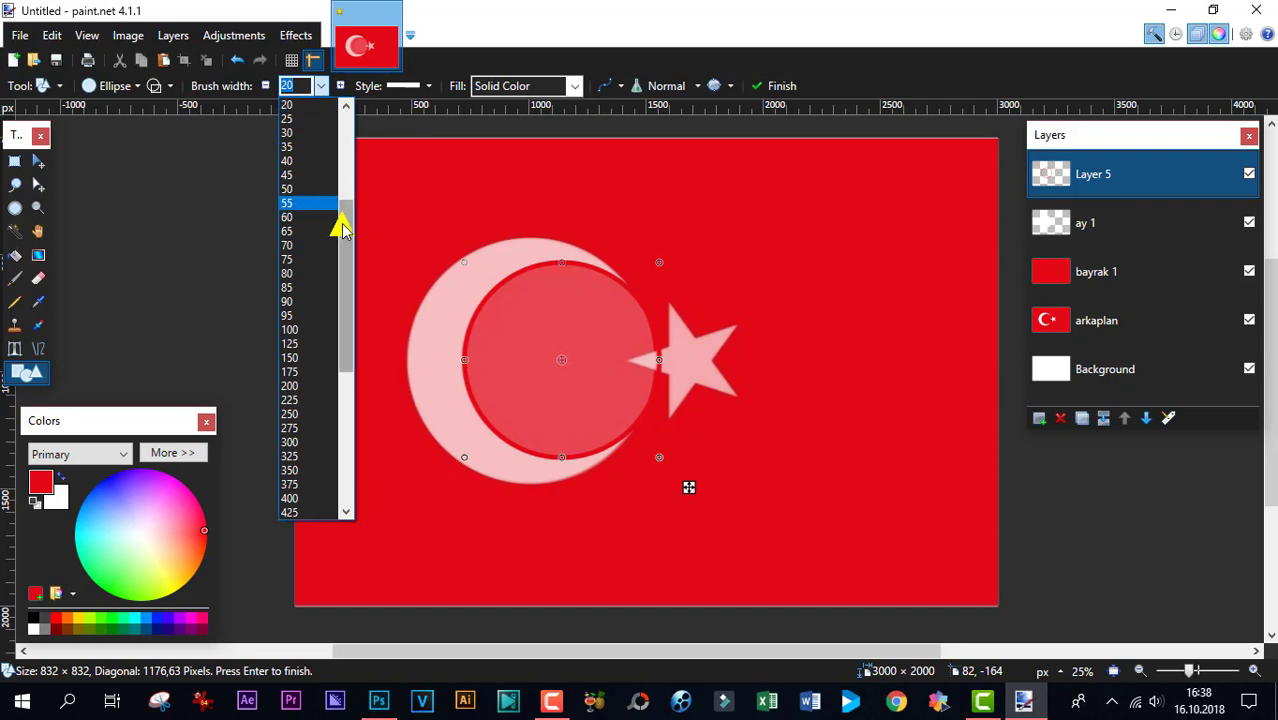
scroll(350, 195, "up", 5)
scroll(293, 131, "up", 2)
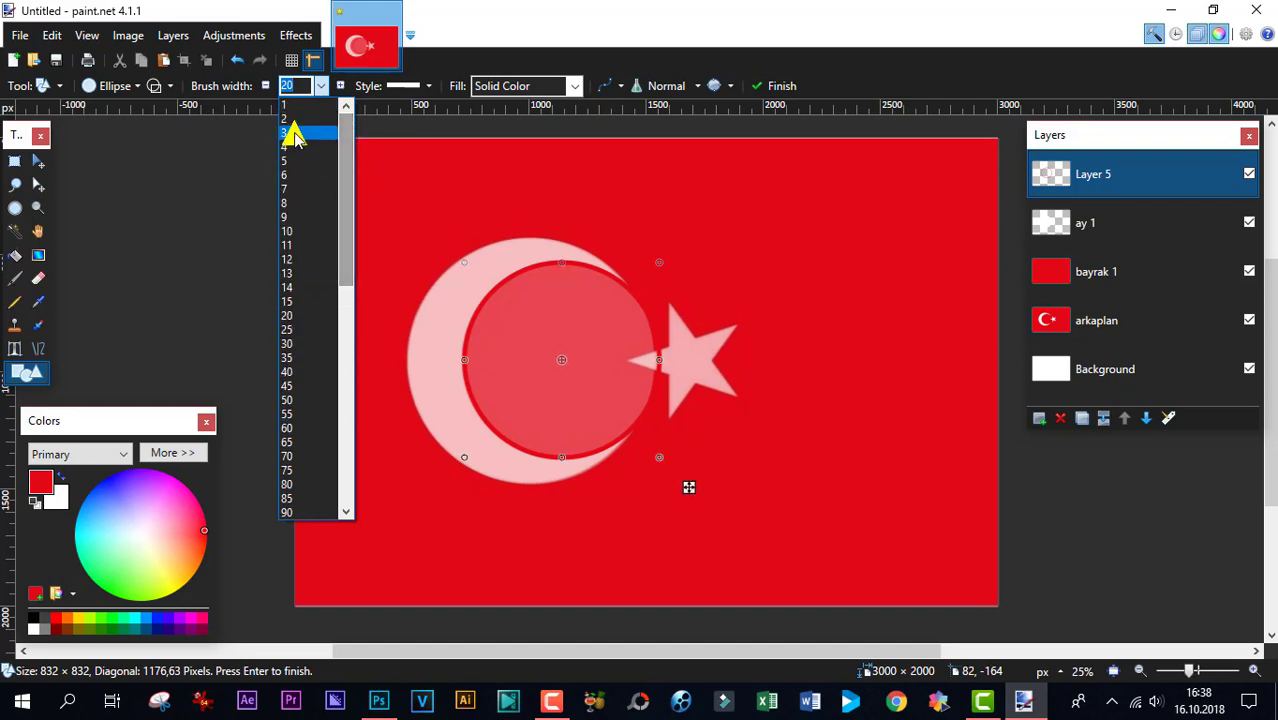
left_click(288, 118)
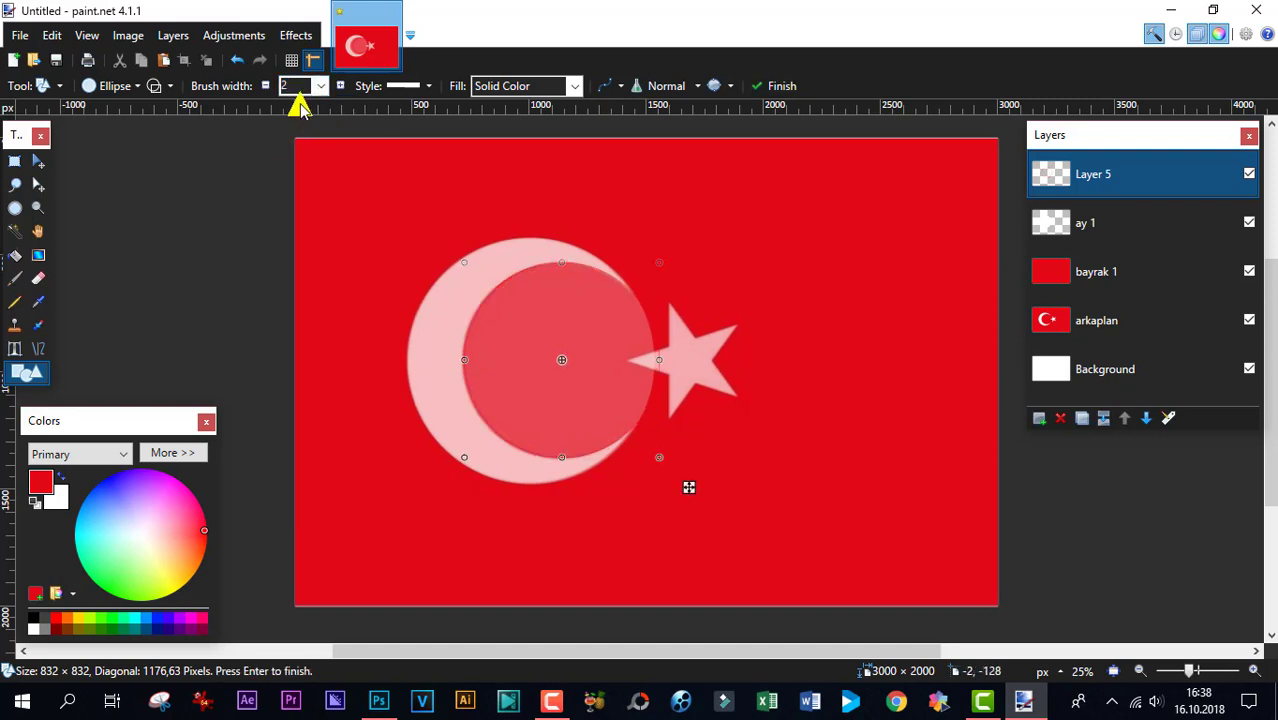
left_click(300, 85)
left_click(290, 118)
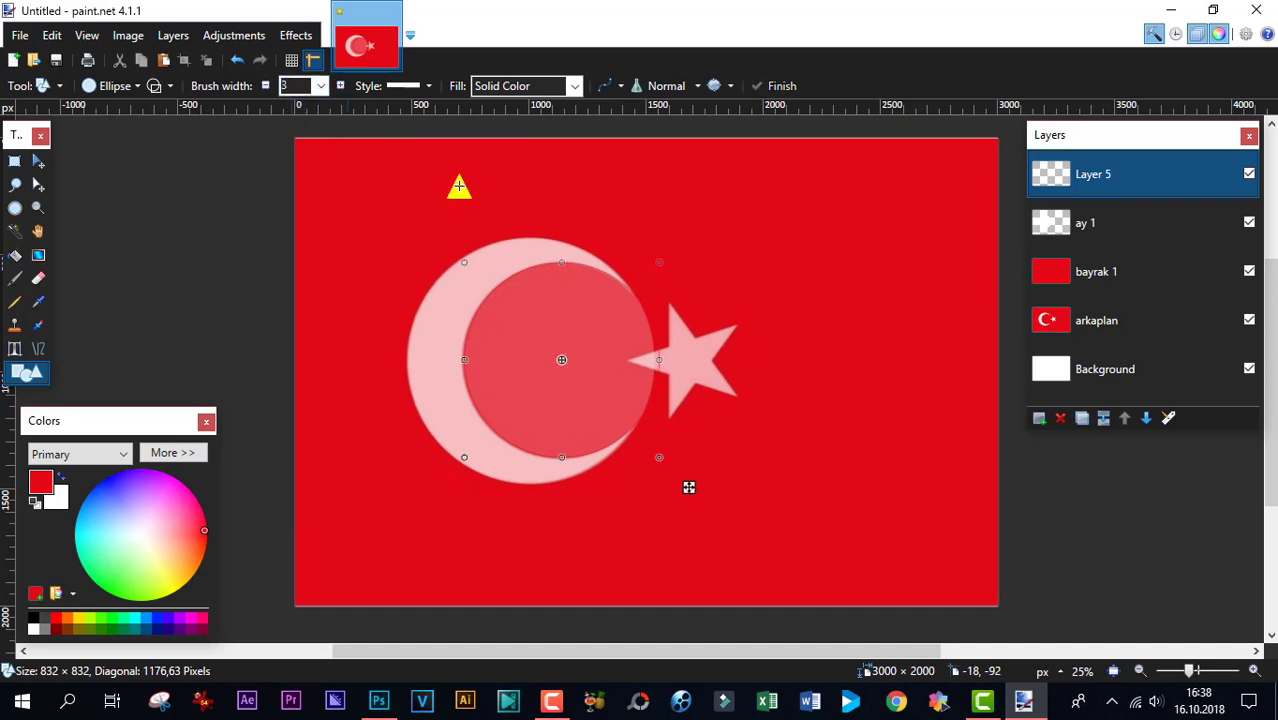
- Nudge the red circle outline slightly until it lines up with the crescent's inner edge
double_click(1254, 671)
left_click(1254, 671)
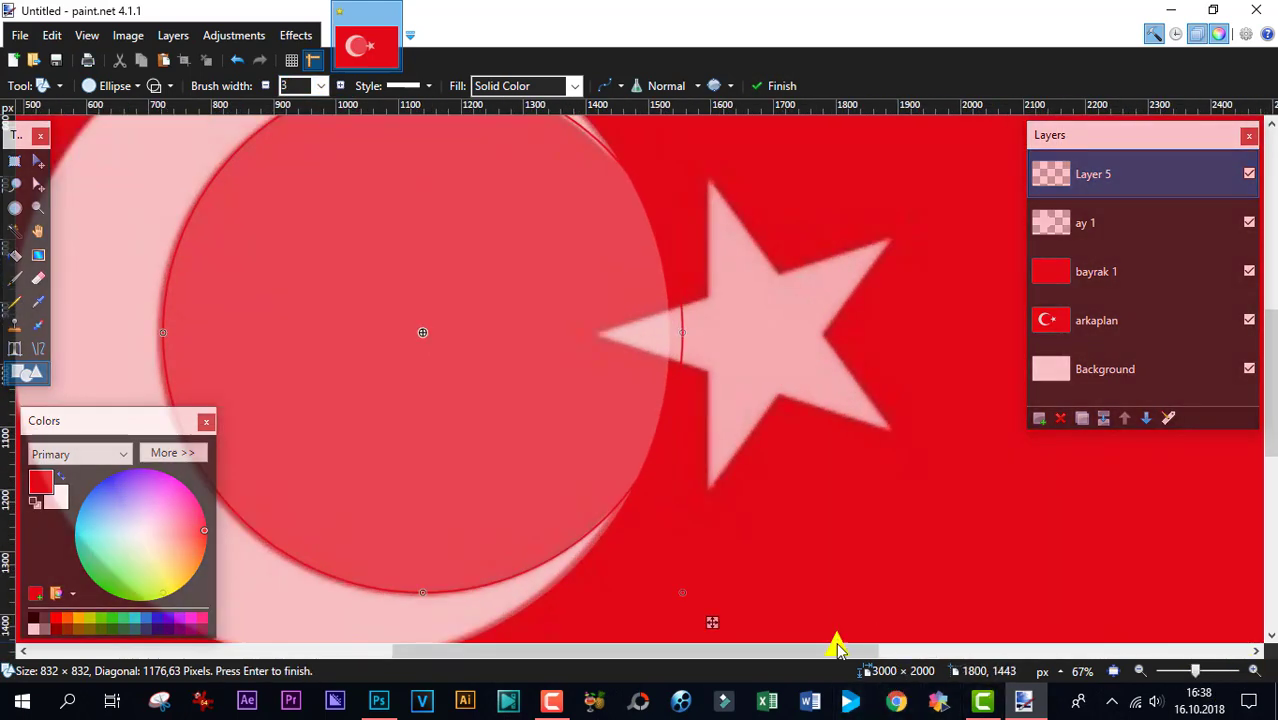
left_click_drag(838, 648, 763, 650)
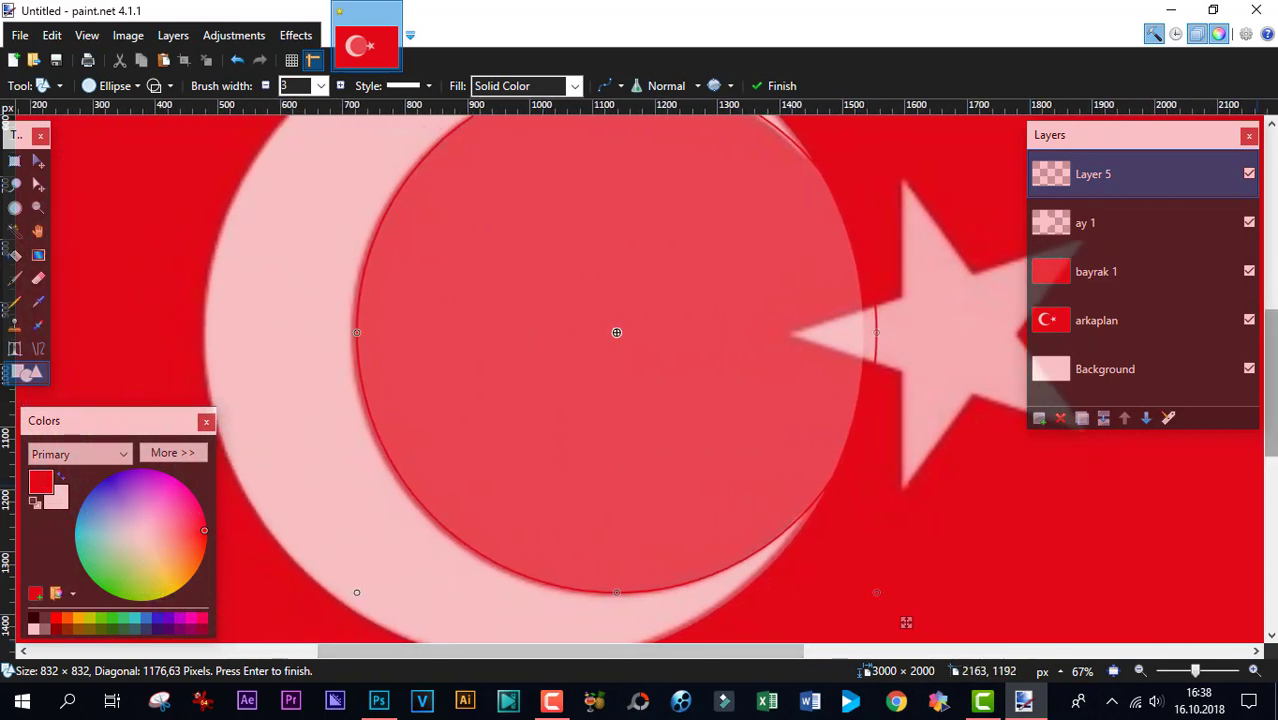
left_click_drag(1272, 431, 1272, 415)
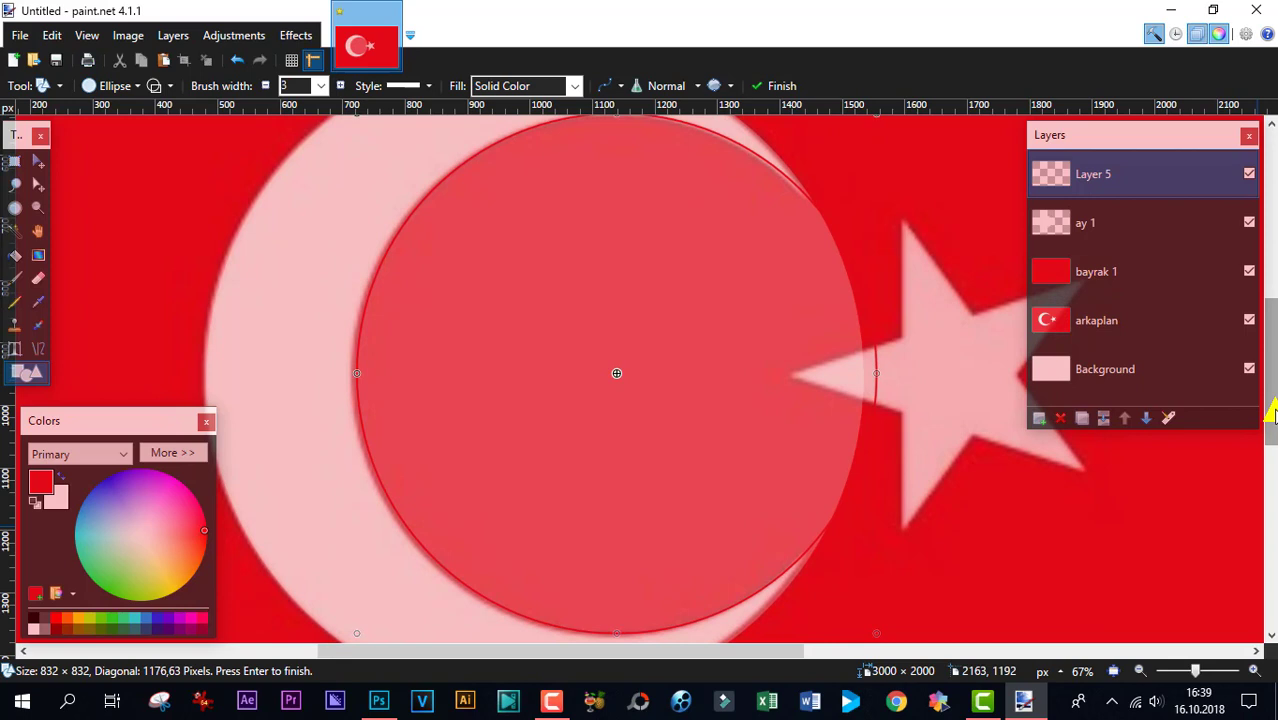
key("Return")
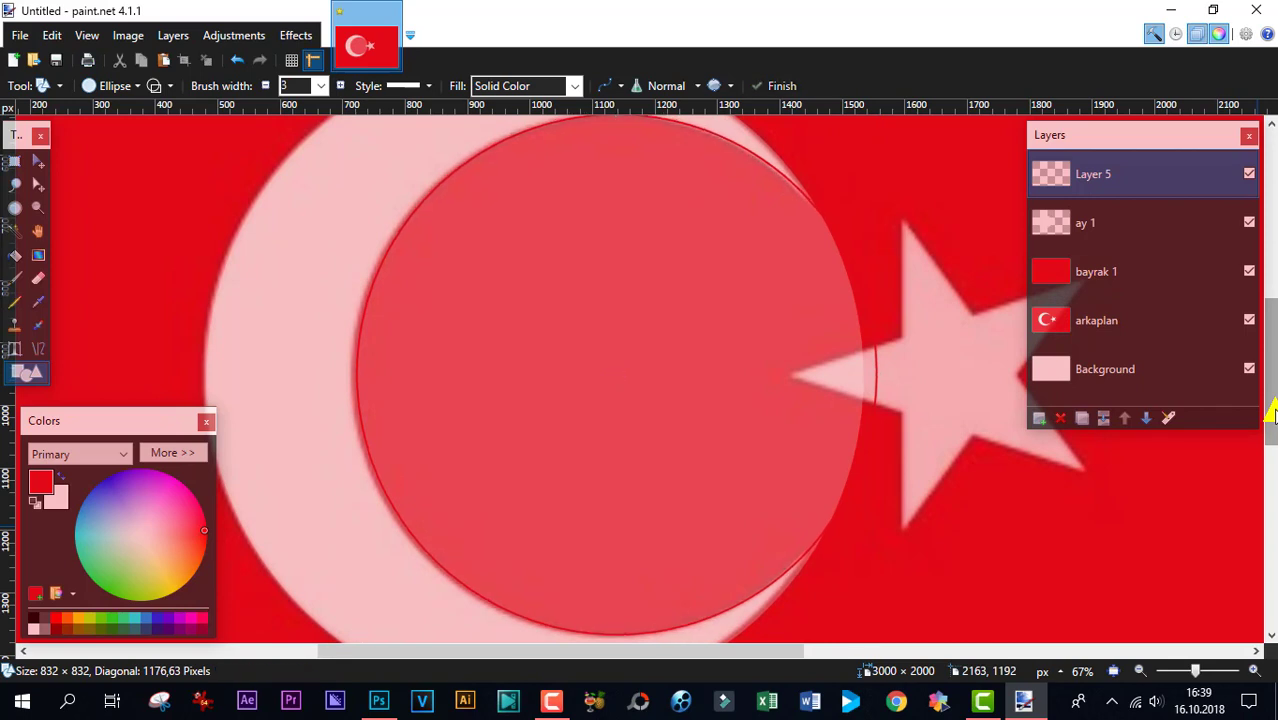
key("ctrl+z")
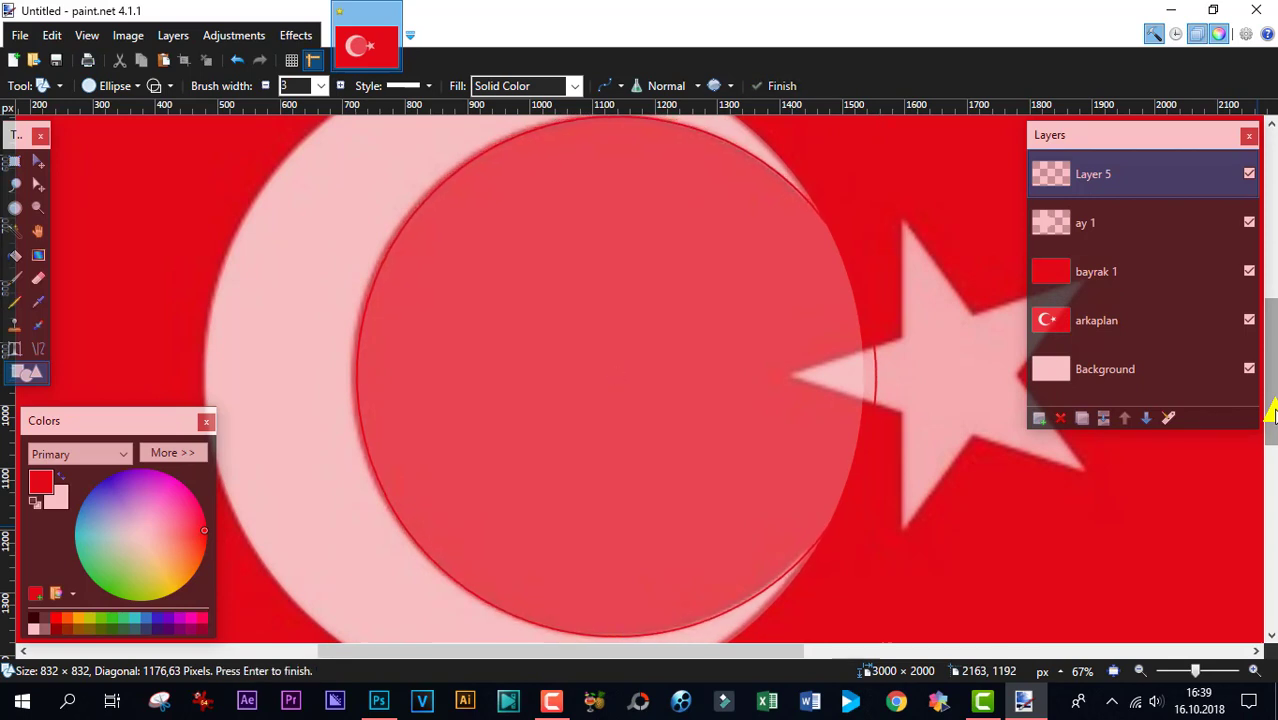
key("Return")
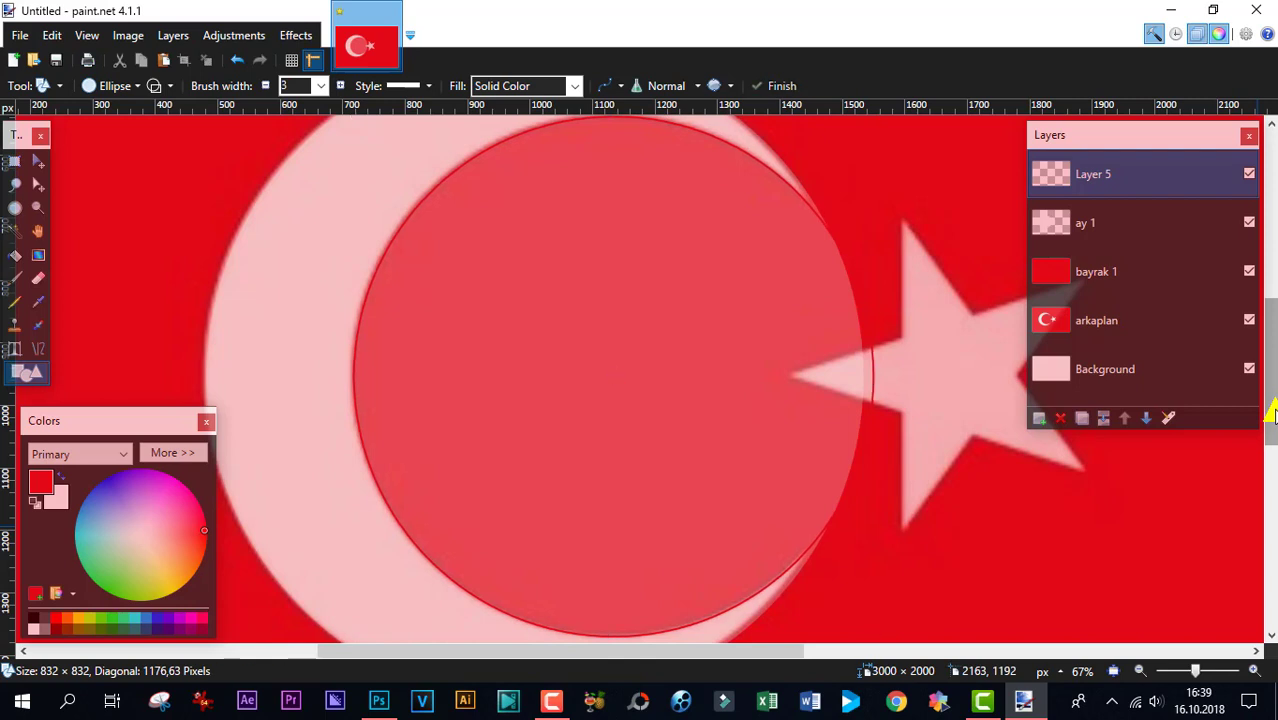
key("ctrl+z")
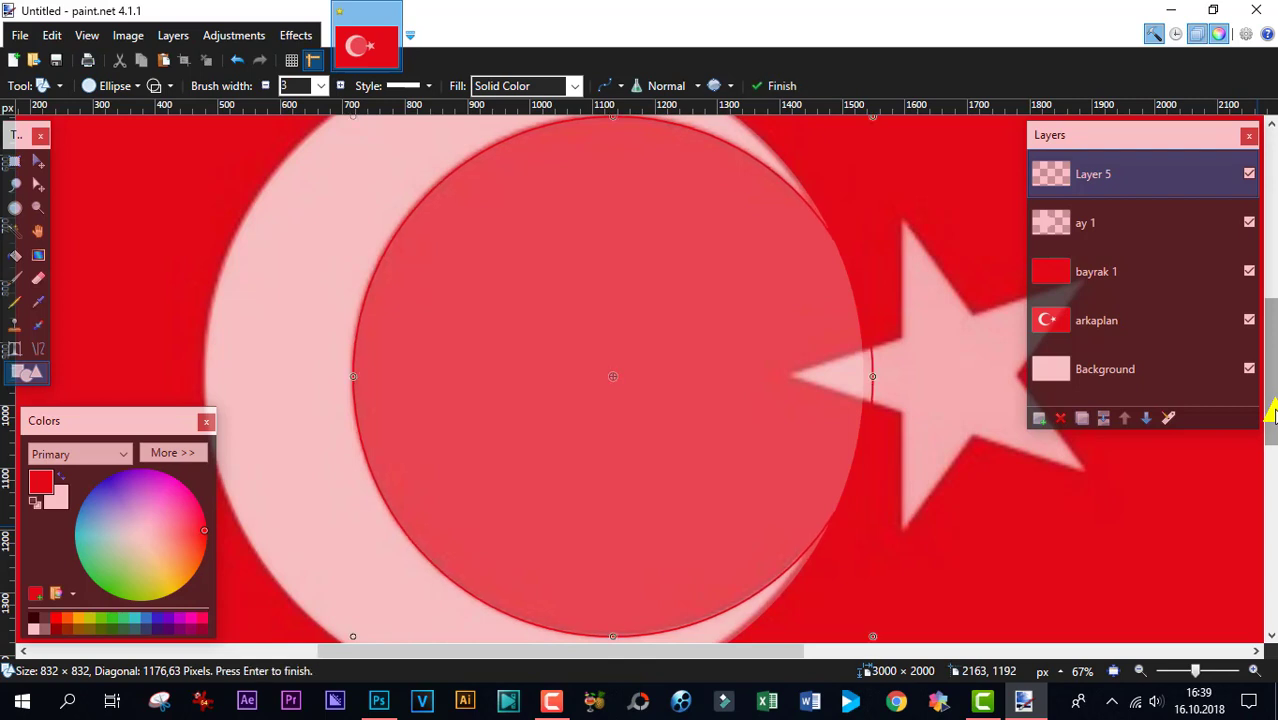
key("Return")
key("ctrl+z")
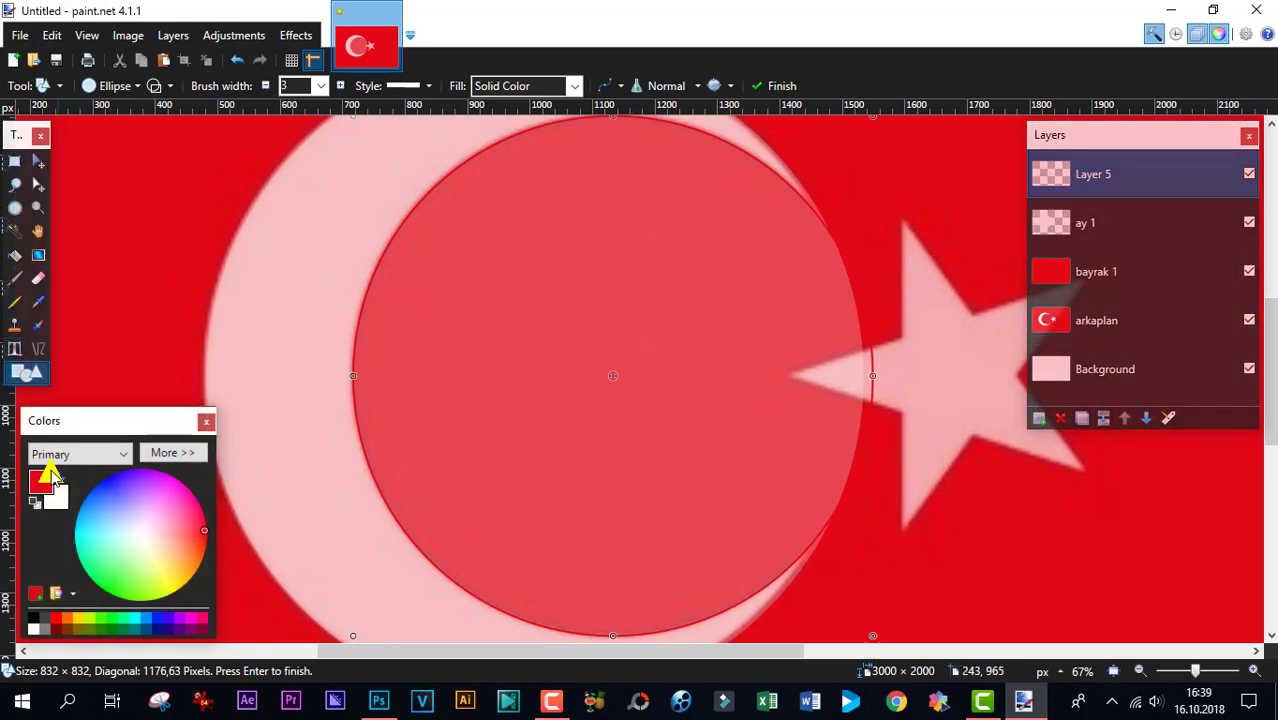
- Fill the inside of the circle outline on Layer 5 with red using the Paint Bucket
left_click(15, 255)
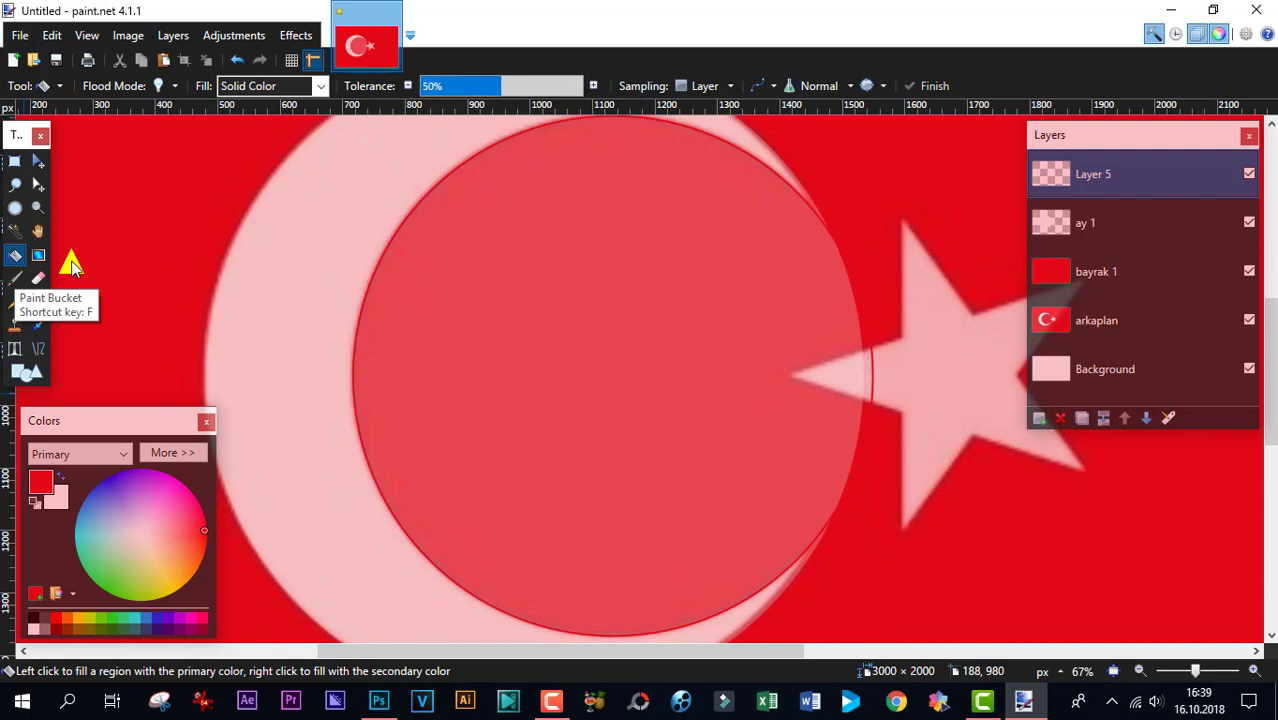
left_click(509, 316)
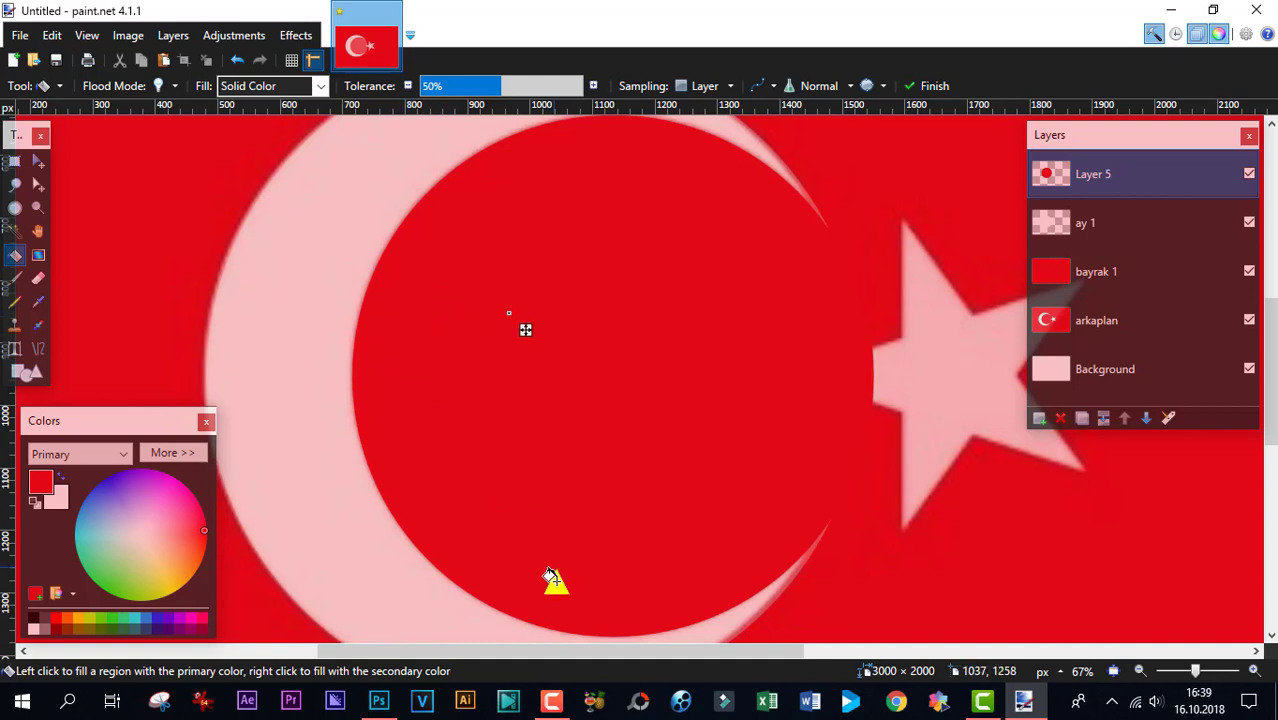
left_click_drag(538, 650, 672, 680)
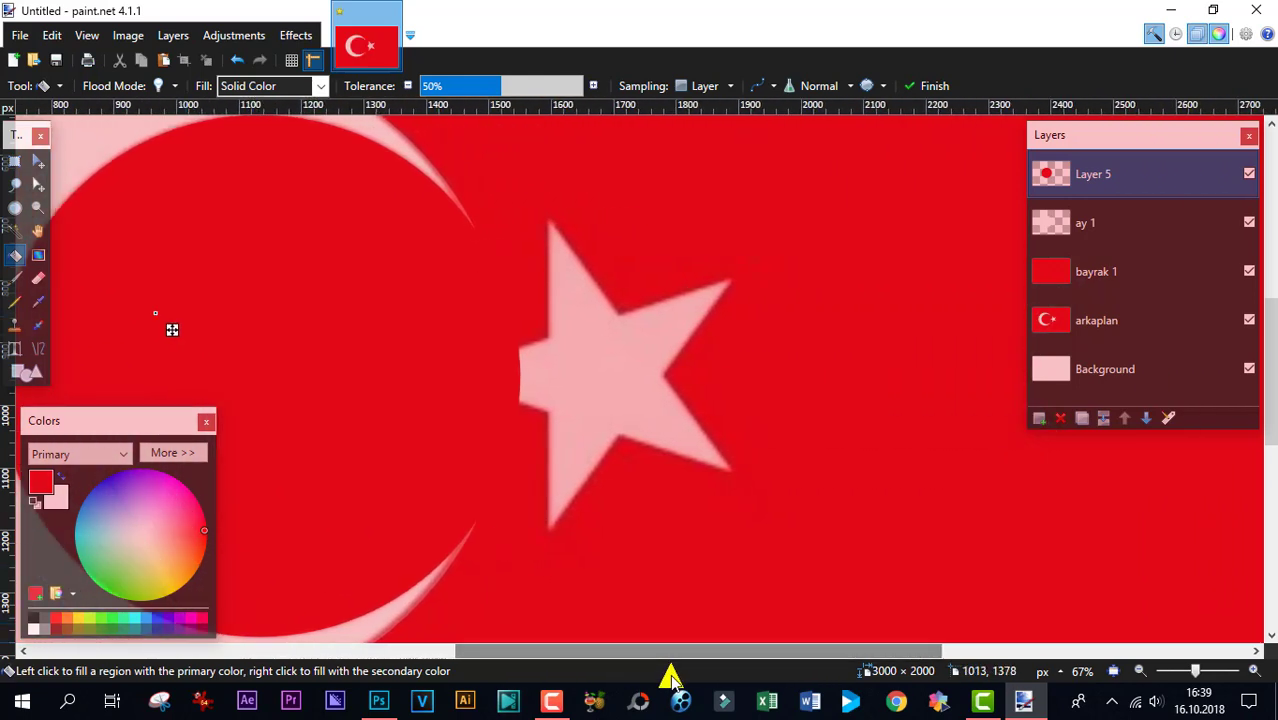
- Rename the red circle's layer as ay 2 and set its opacity to 69
double_click(1113, 173)
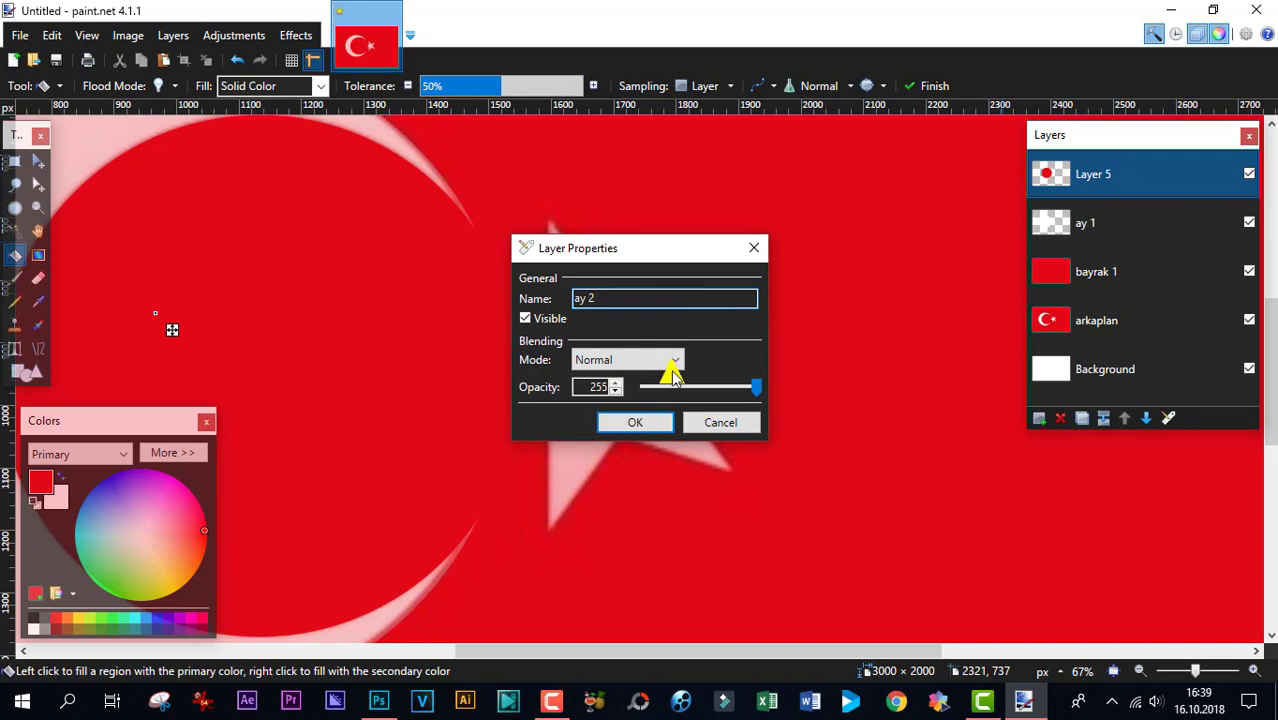
left_click_drag(760, 386, 665, 386)
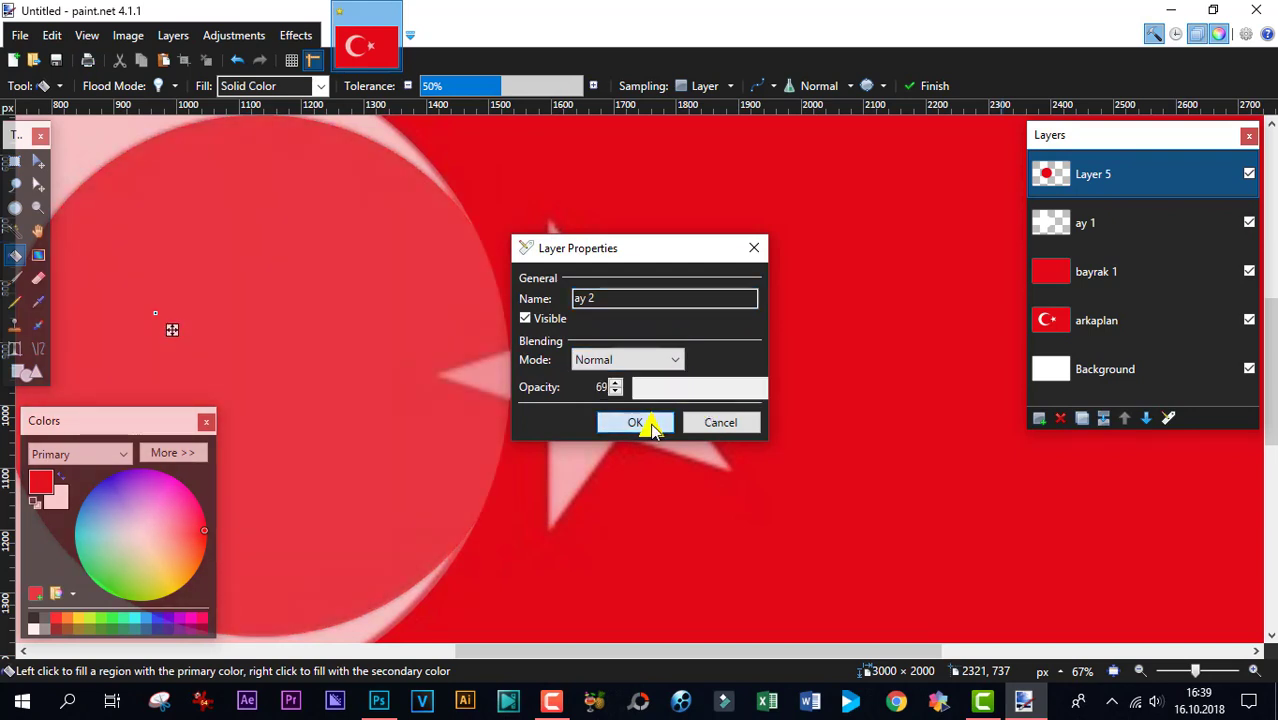
left_click(636, 423)
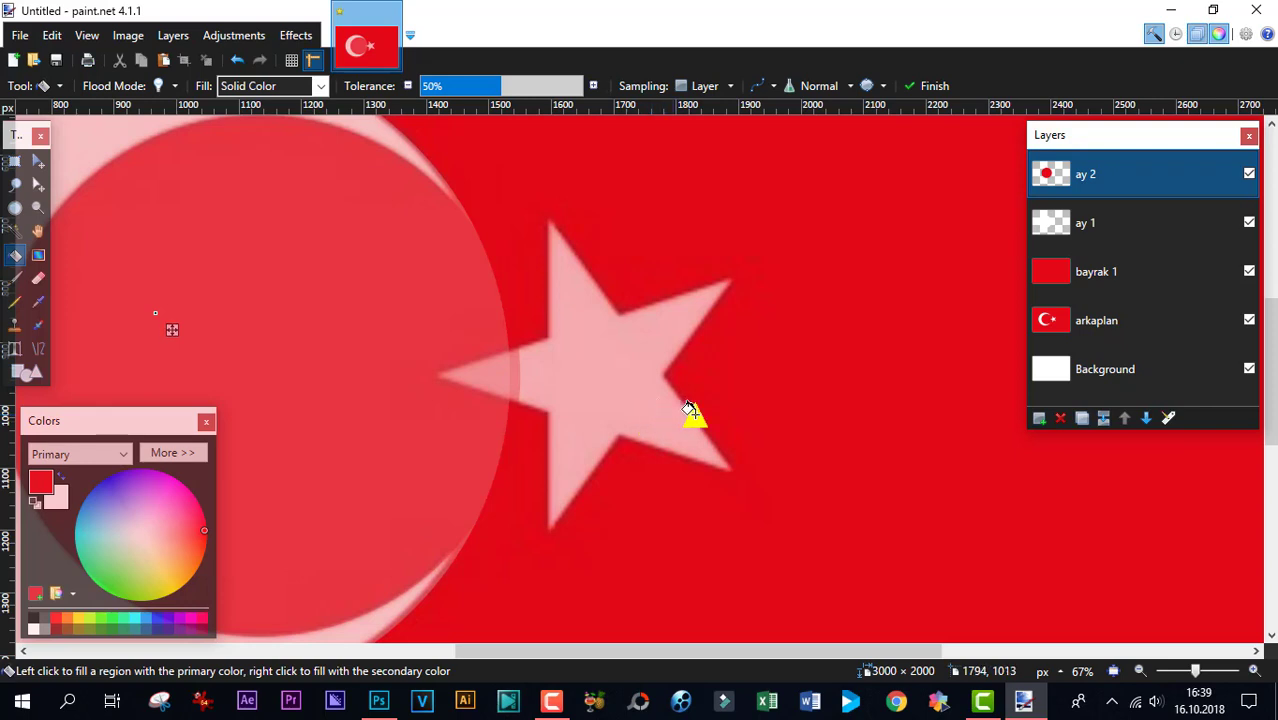
- Add a new empty layer above ay 2 and swap the colors so white is primary
left_click(59, 467)
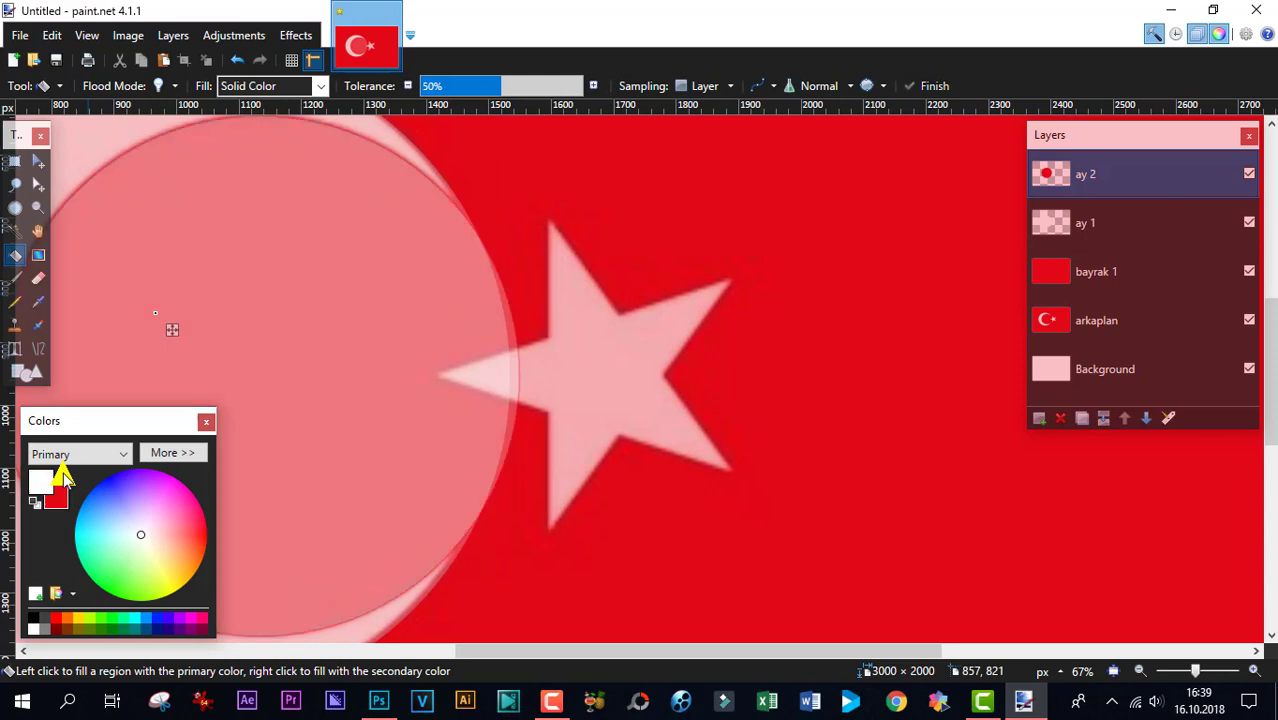
left_click(60, 470)
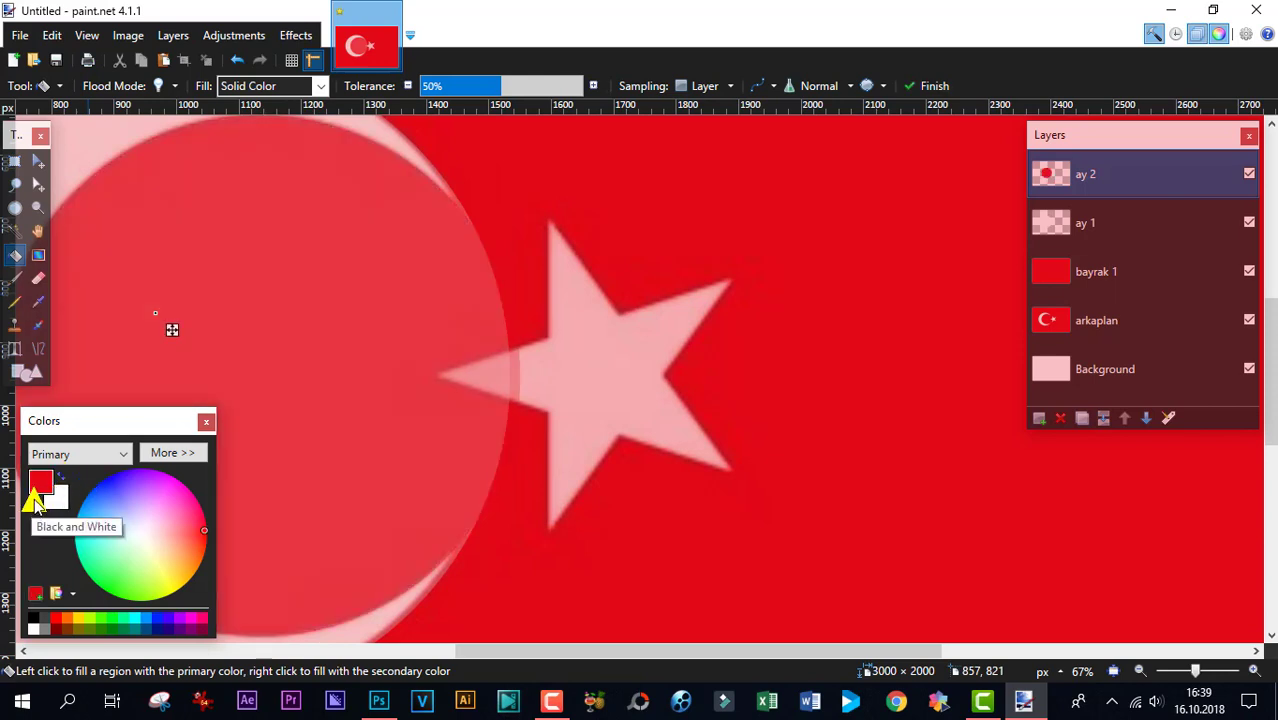
left_click(1040, 420)
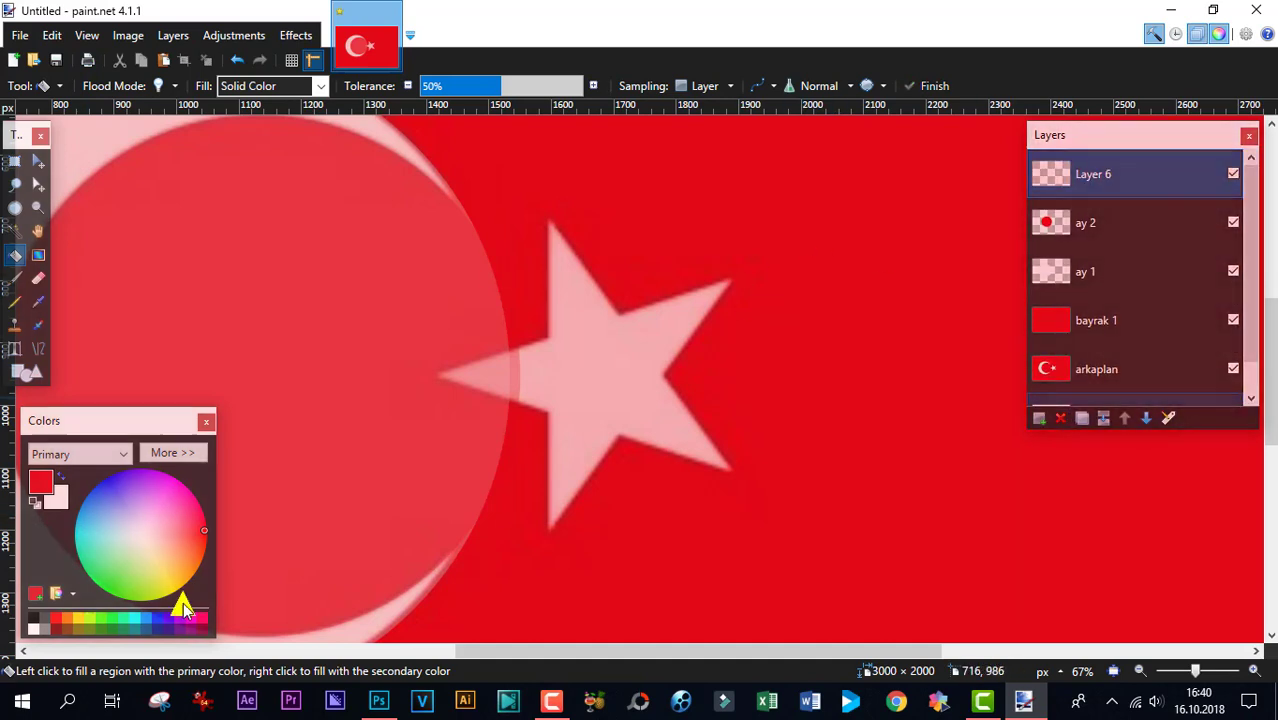
left_click(61, 478)
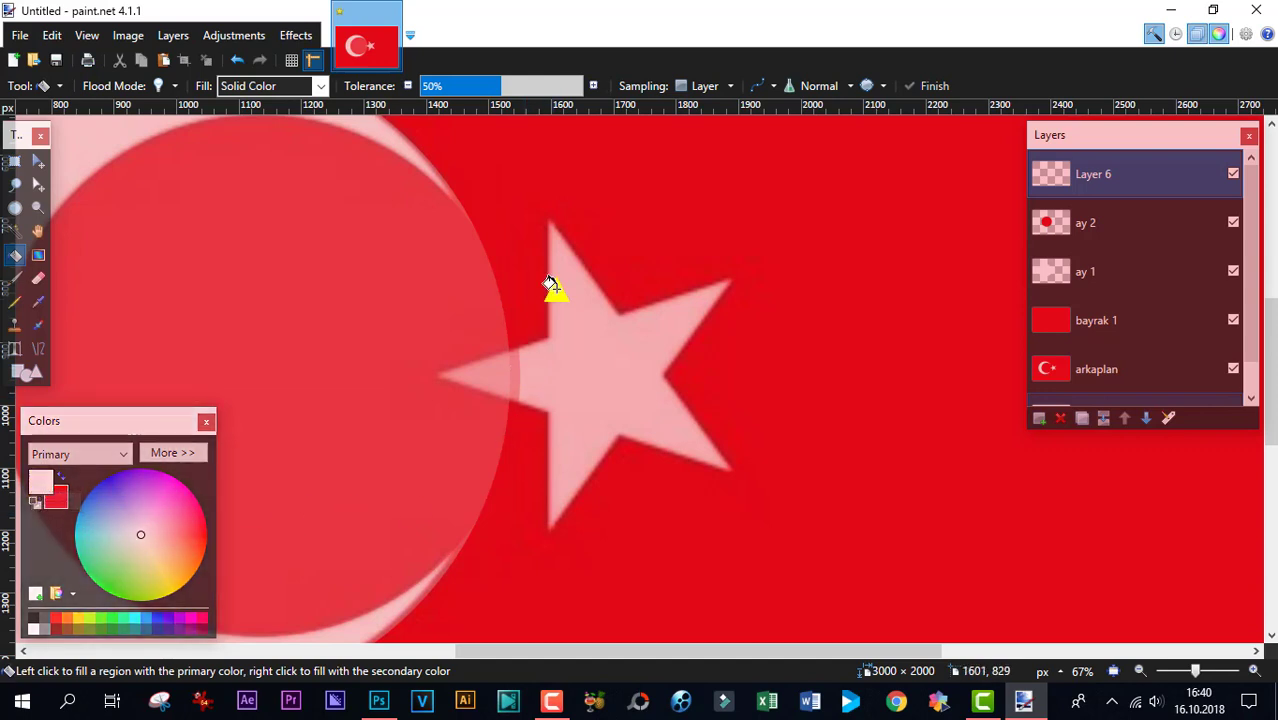
- Draw a white five-point star outline of about 470 × 447 px on Layer 6 over the reference star
left_click(22, 366)
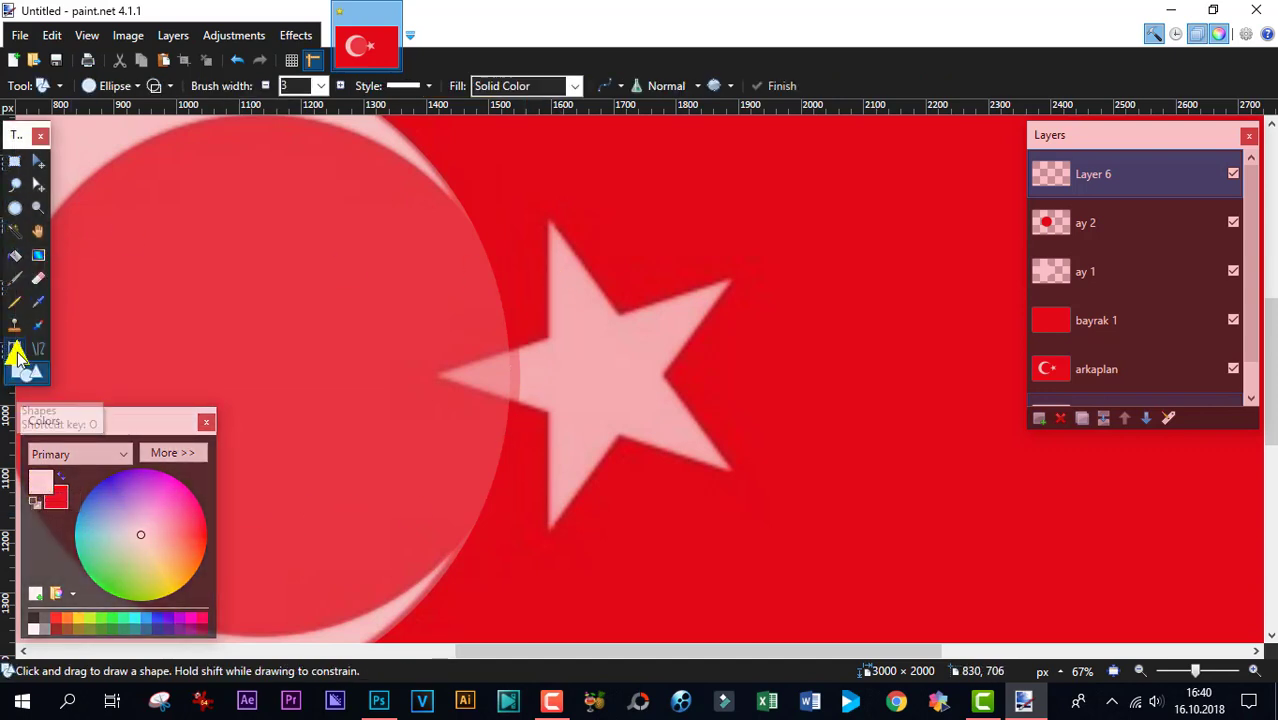
left_click(115, 86)
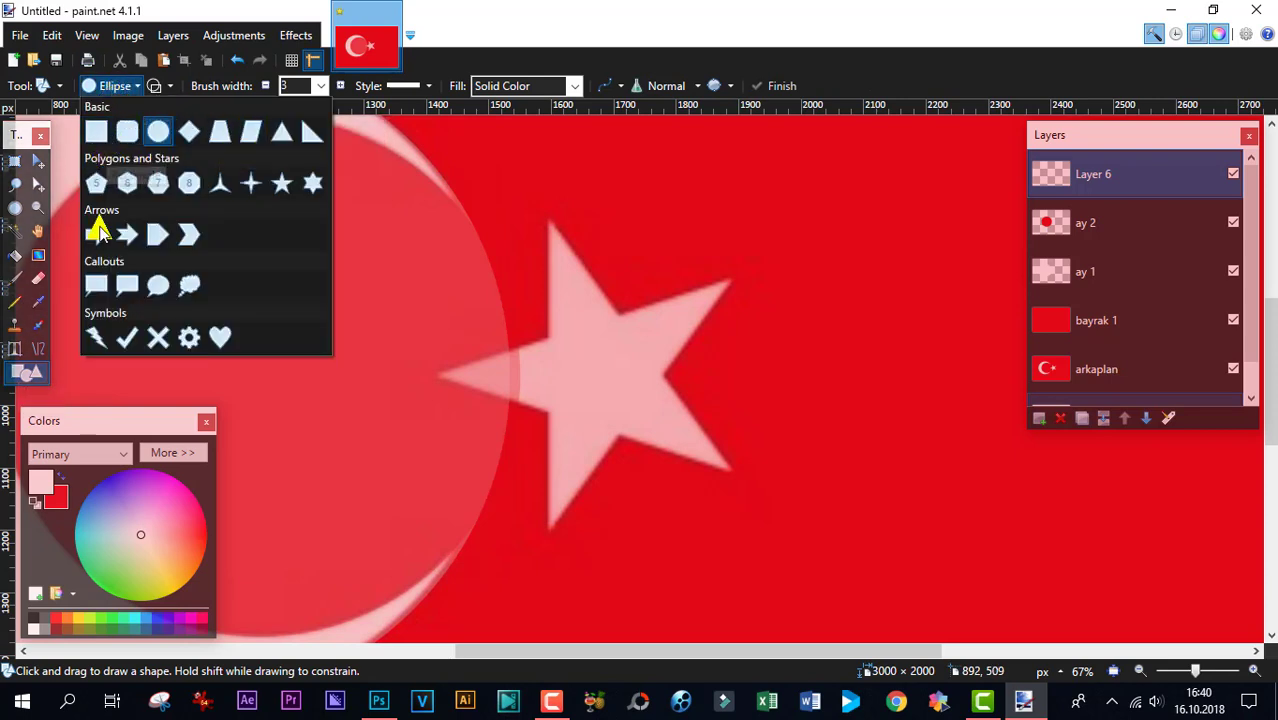
left_click(74, 365)
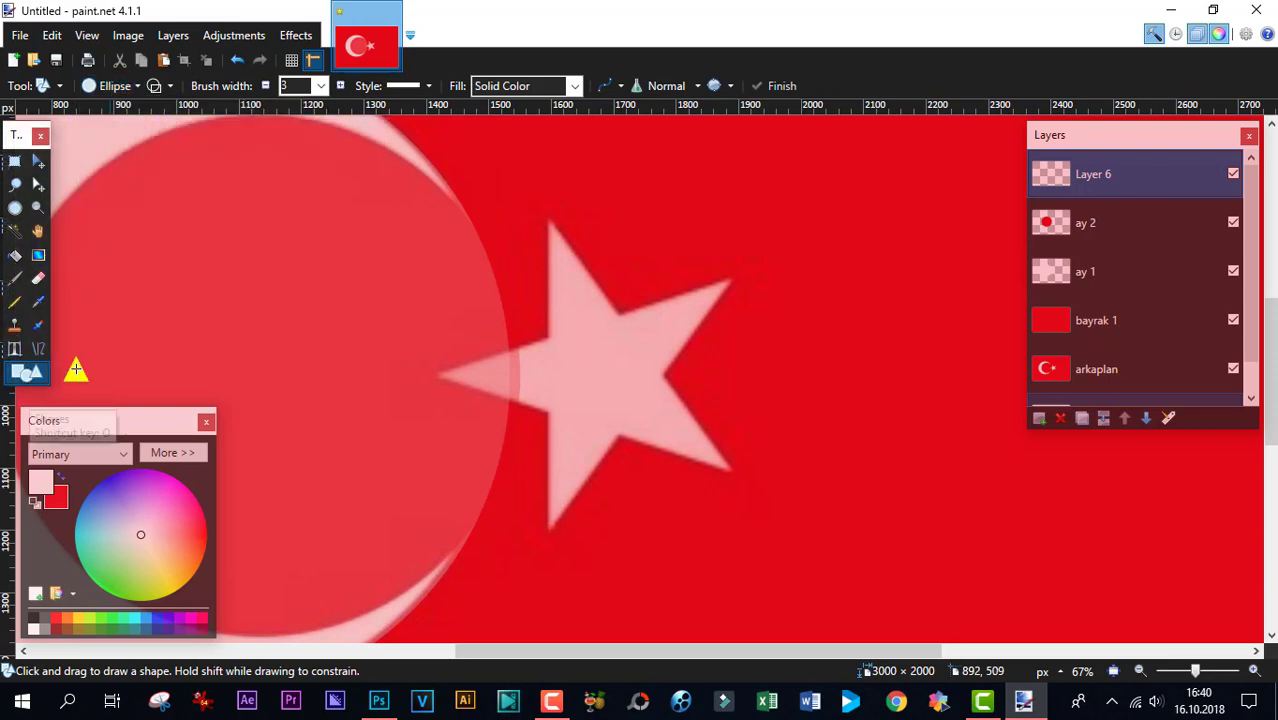
left_click(131, 86)
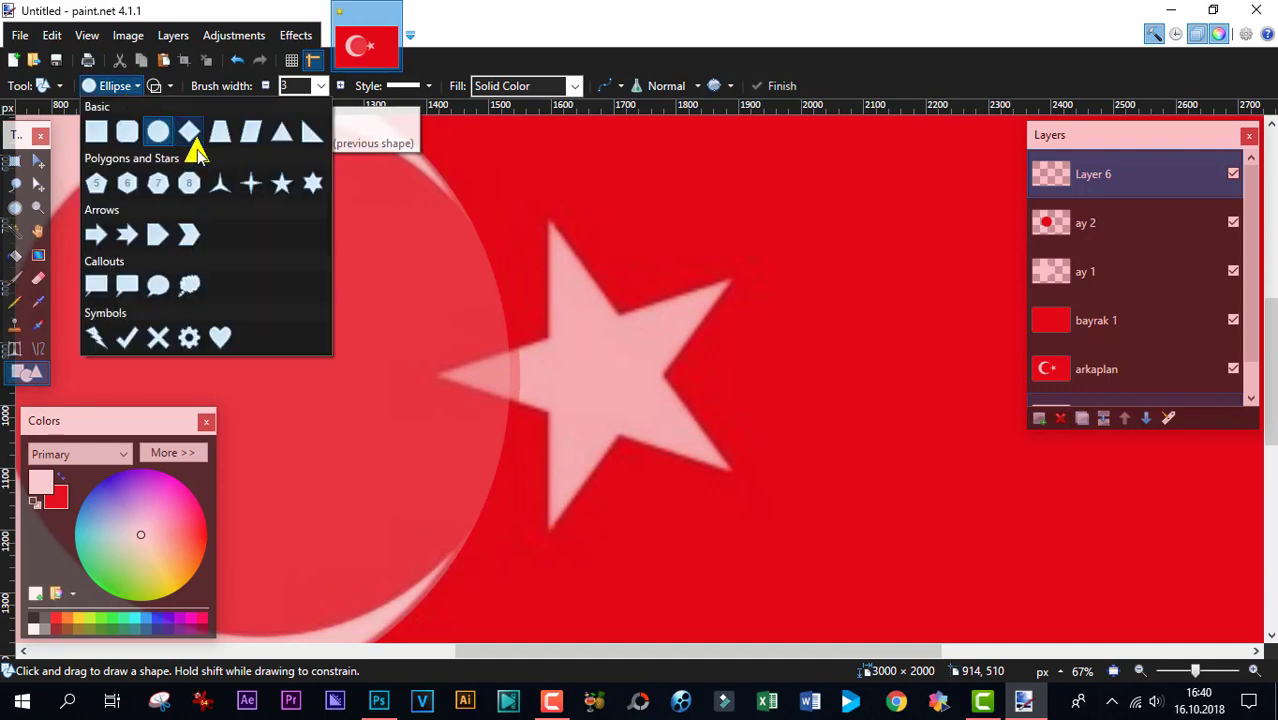
left_click(282, 183)
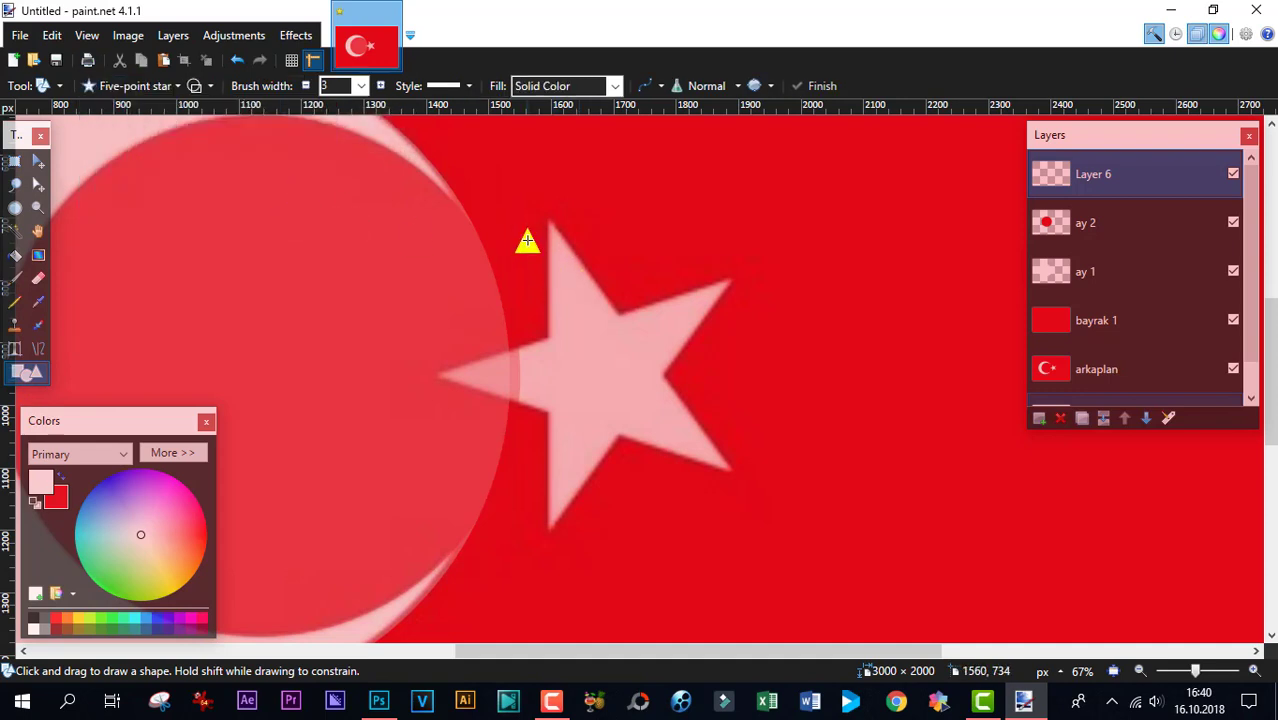
left_click_drag(496, 223, 790, 542)
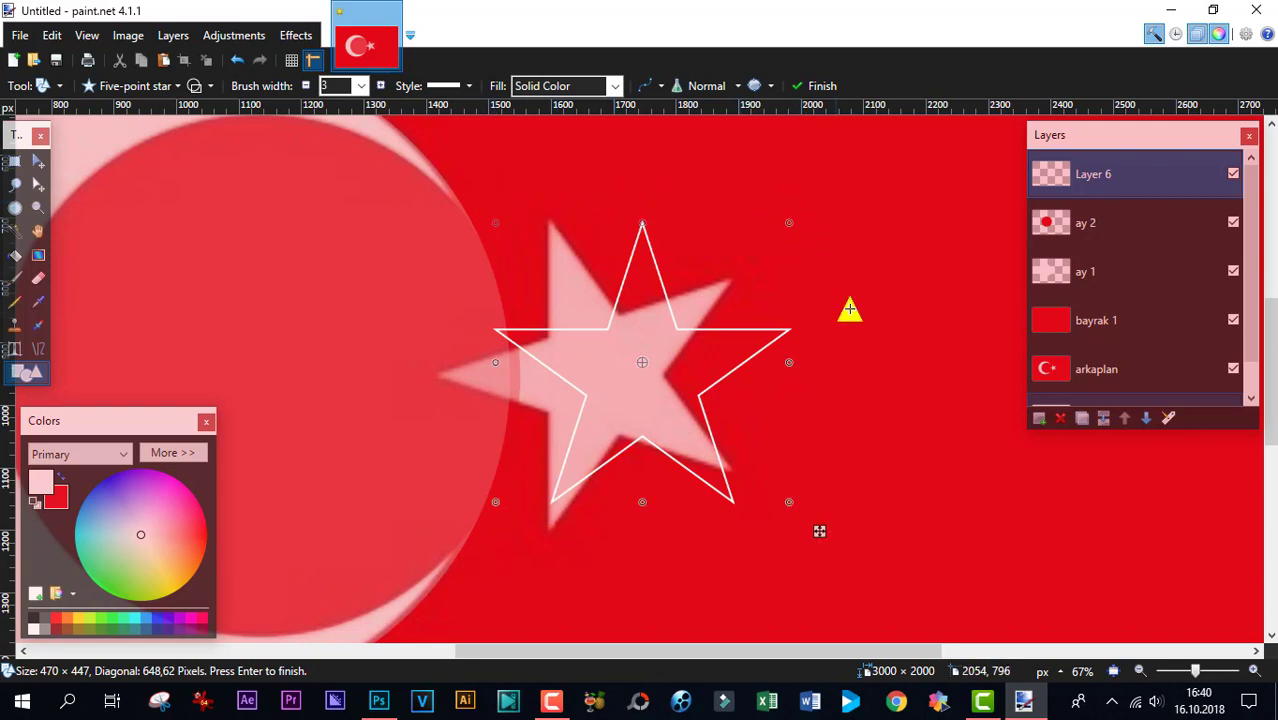
key("Return")
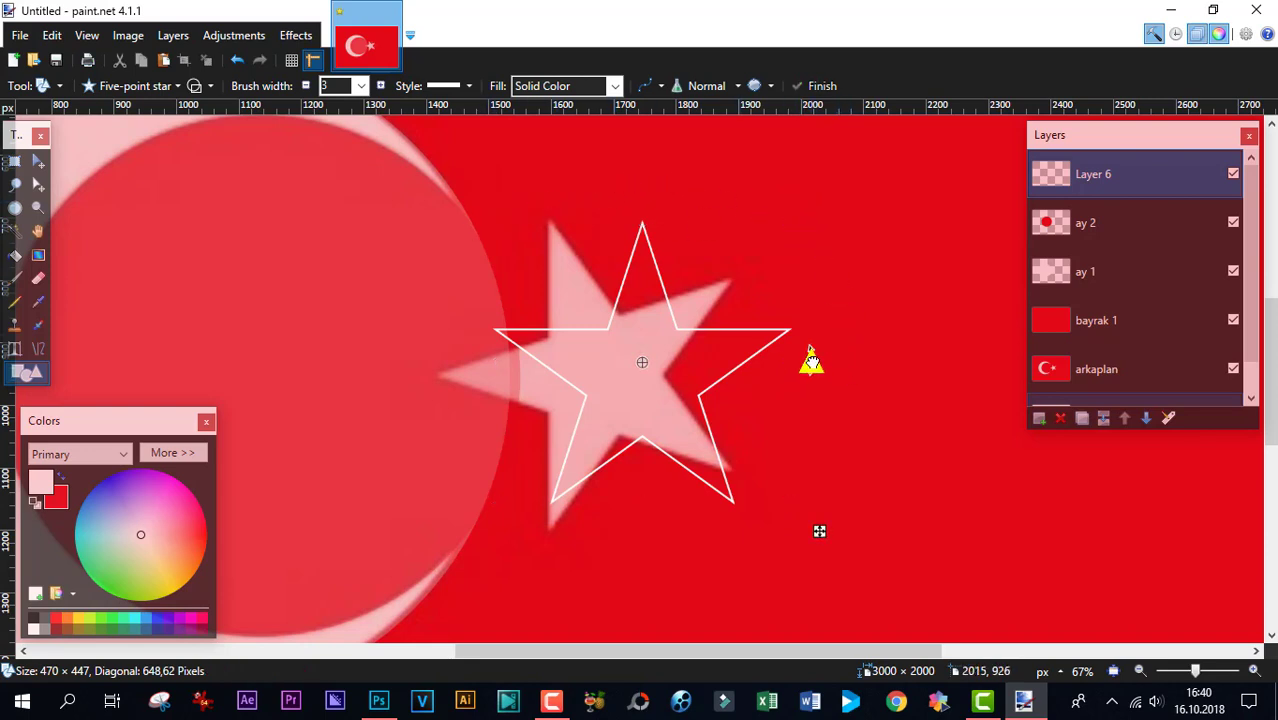
- Rotate the star outline about -17.86°, resize it to about 484 × 460 px, and align it with the reference star
left_click_drag(819, 531, 815, 451)
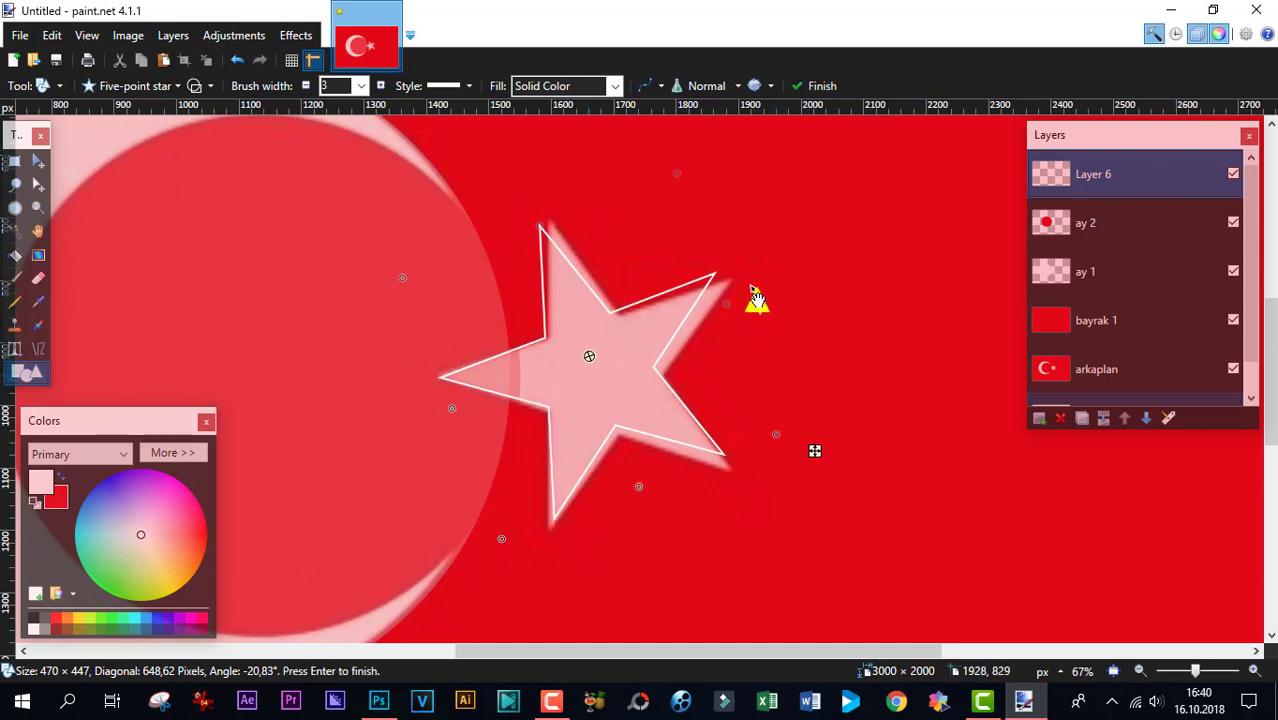
left_click_drag(757, 300, 759, 311)
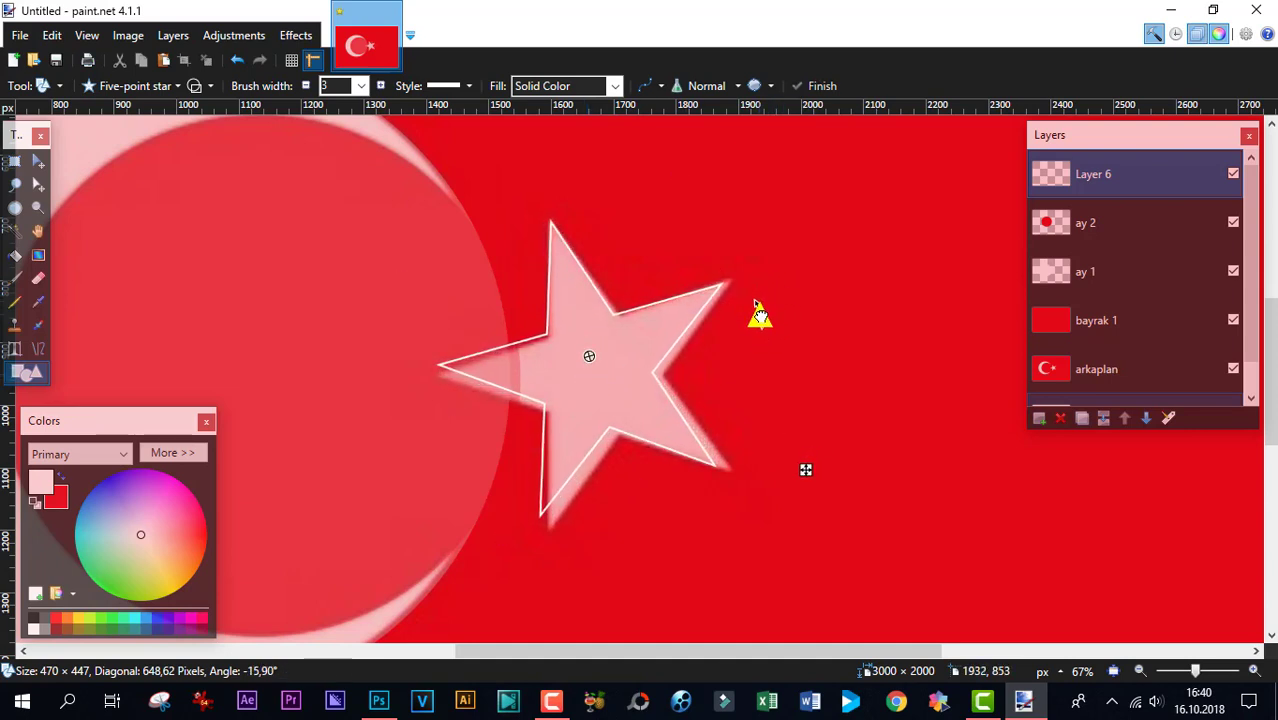
mouse_move(589, 357)
left_mouse_down()
mouse_move(593, 370)
mouse_move(562, 354)
mouse_move(569, 363)
left_mouse_up()
left_click_drag(772, 380, 772, 374)
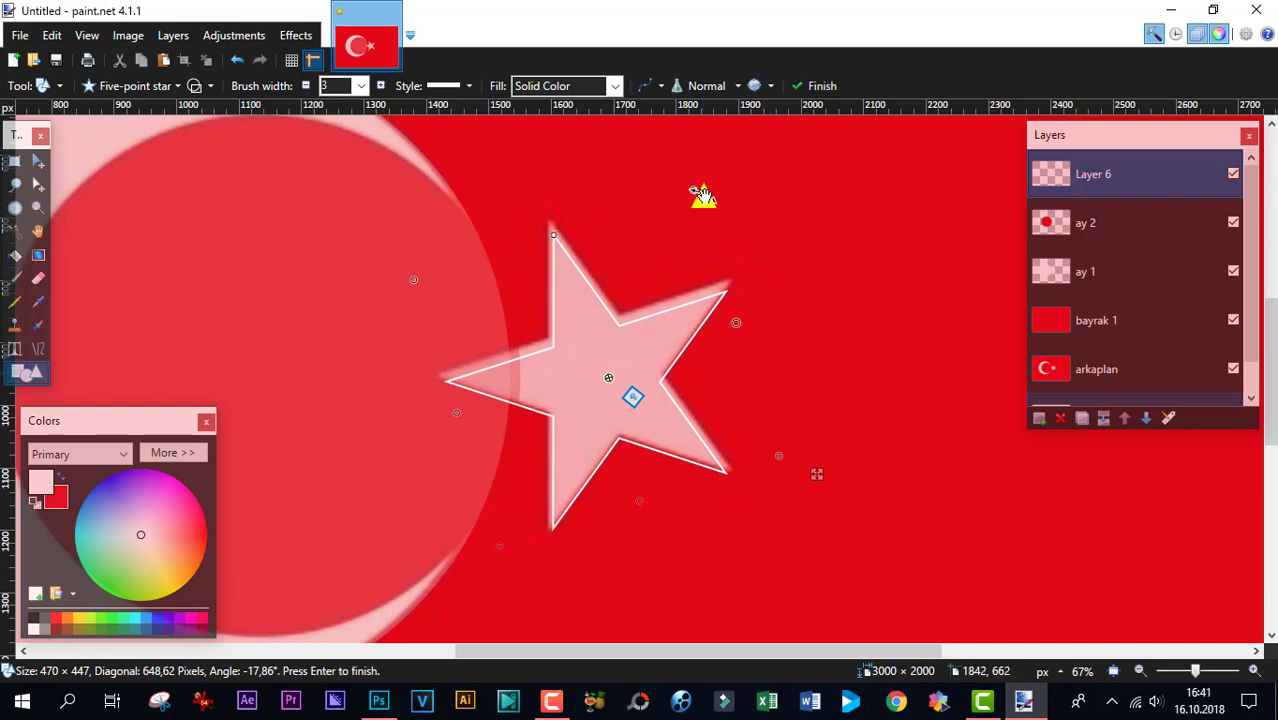
left_click_drag(694, 194, 700, 181)
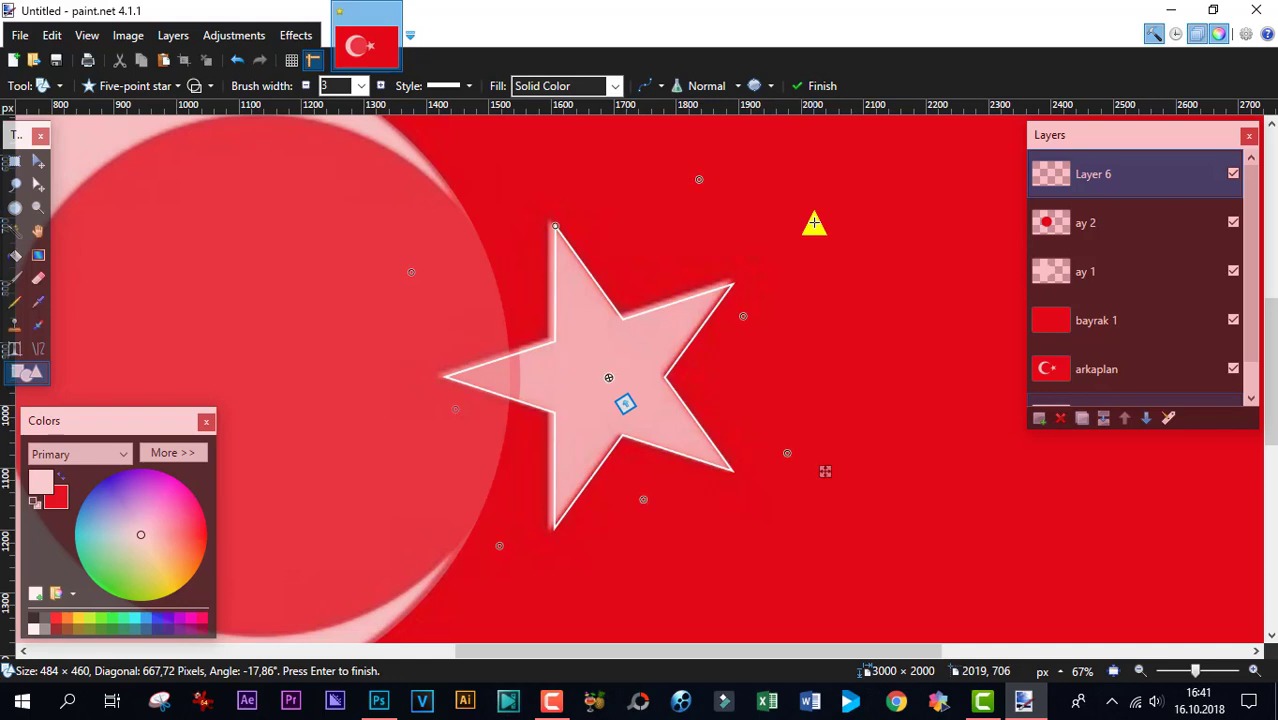
left_click_drag(825, 471, 820, 470)
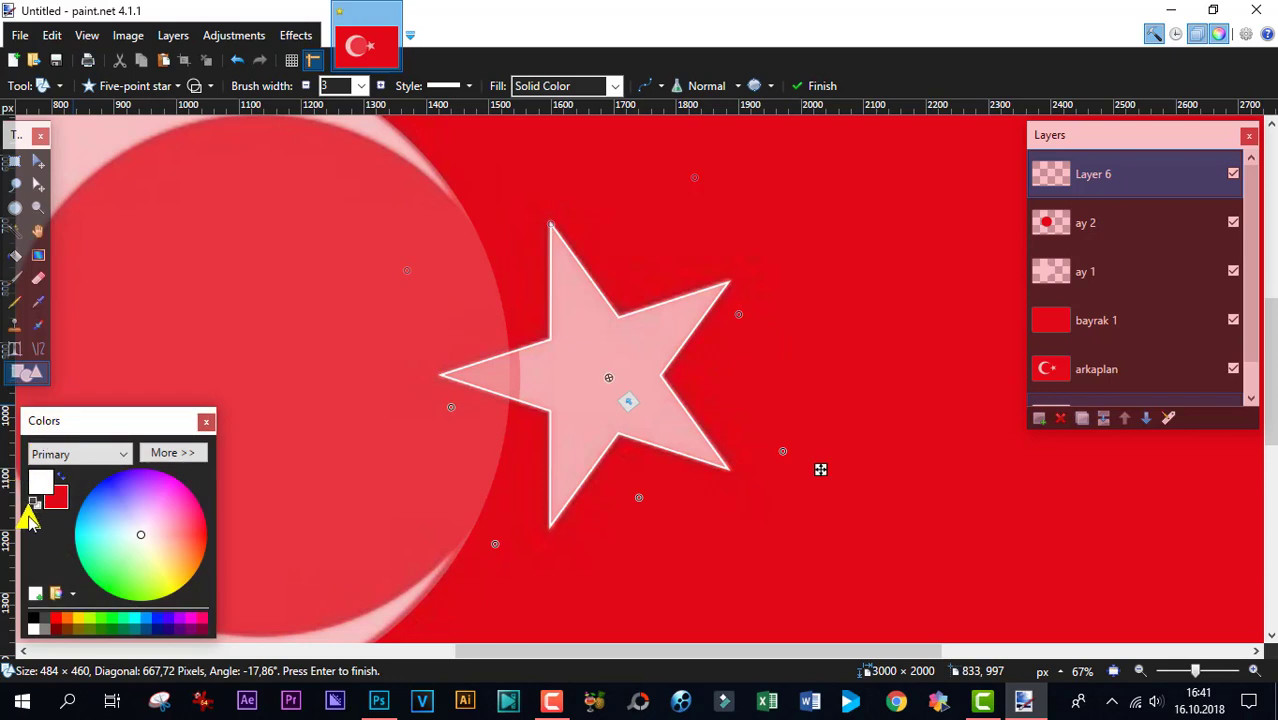
- Fill the inside of the star outline with white using the Paint Bucket and rename its layer as yıldız
left_click(12, 262)
left_click(618, 380)
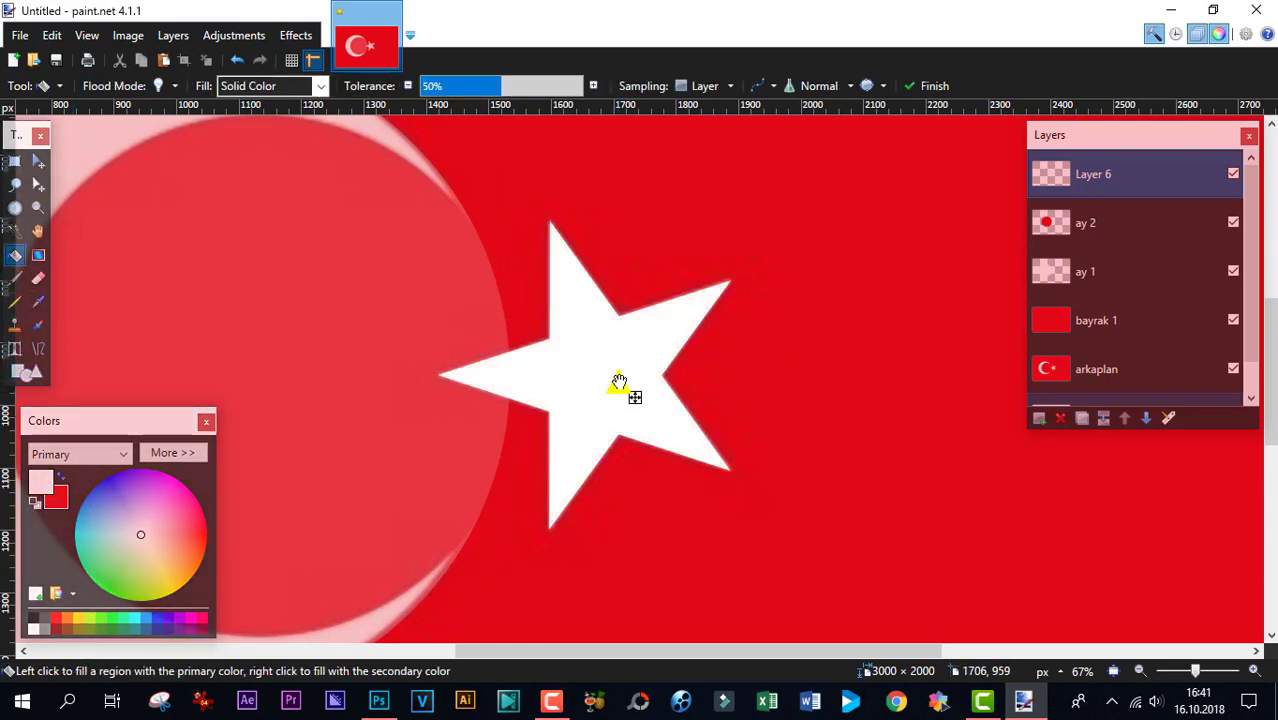
double_click(1097, 178)
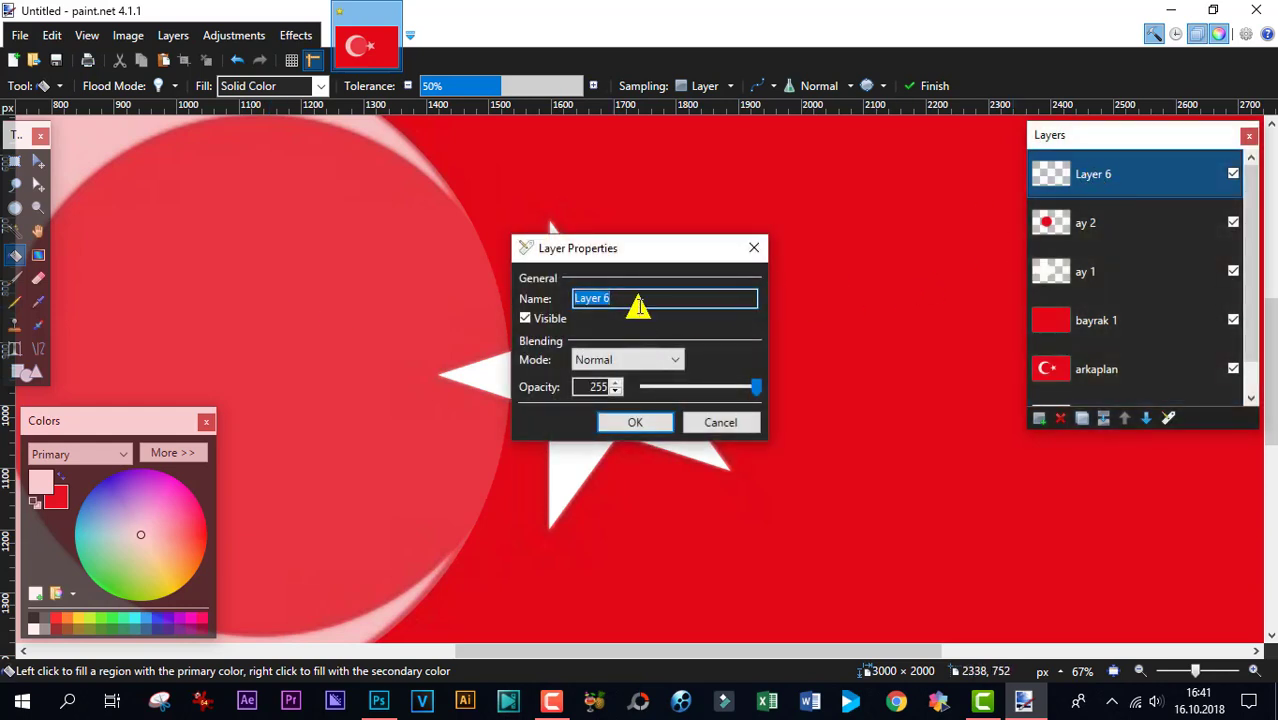
type("y")
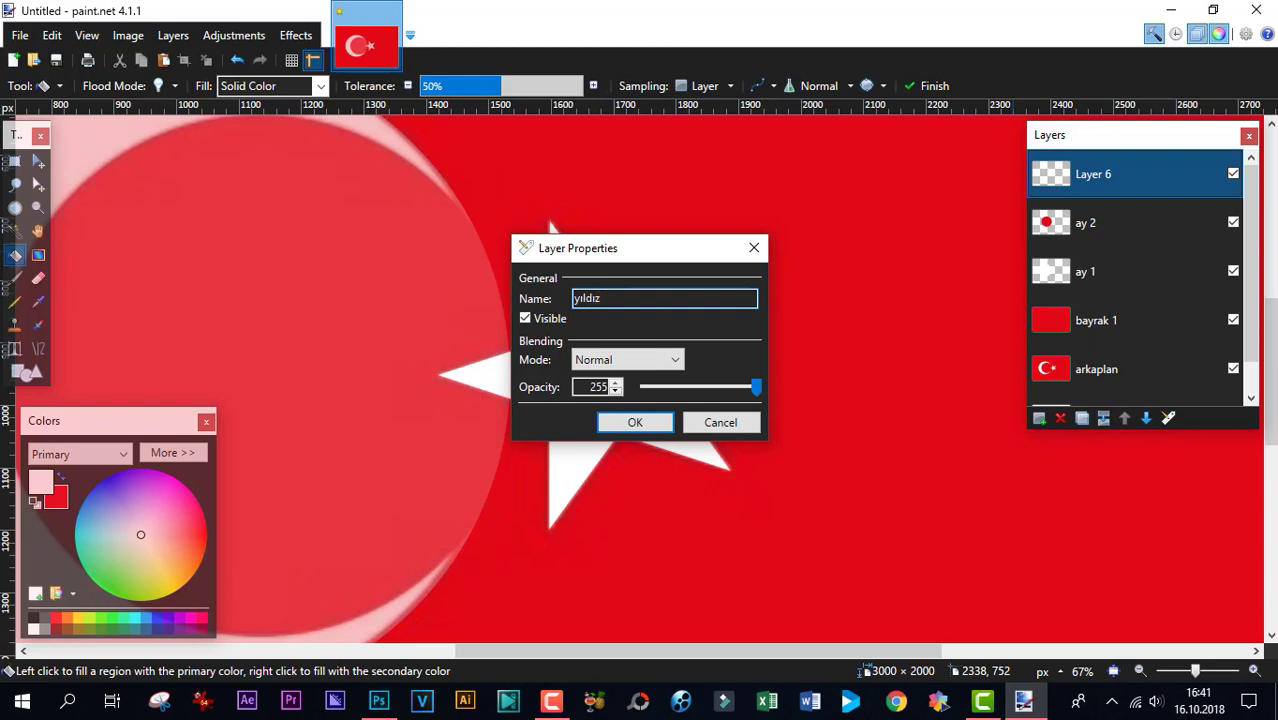
type("ıldız")
key("Return")
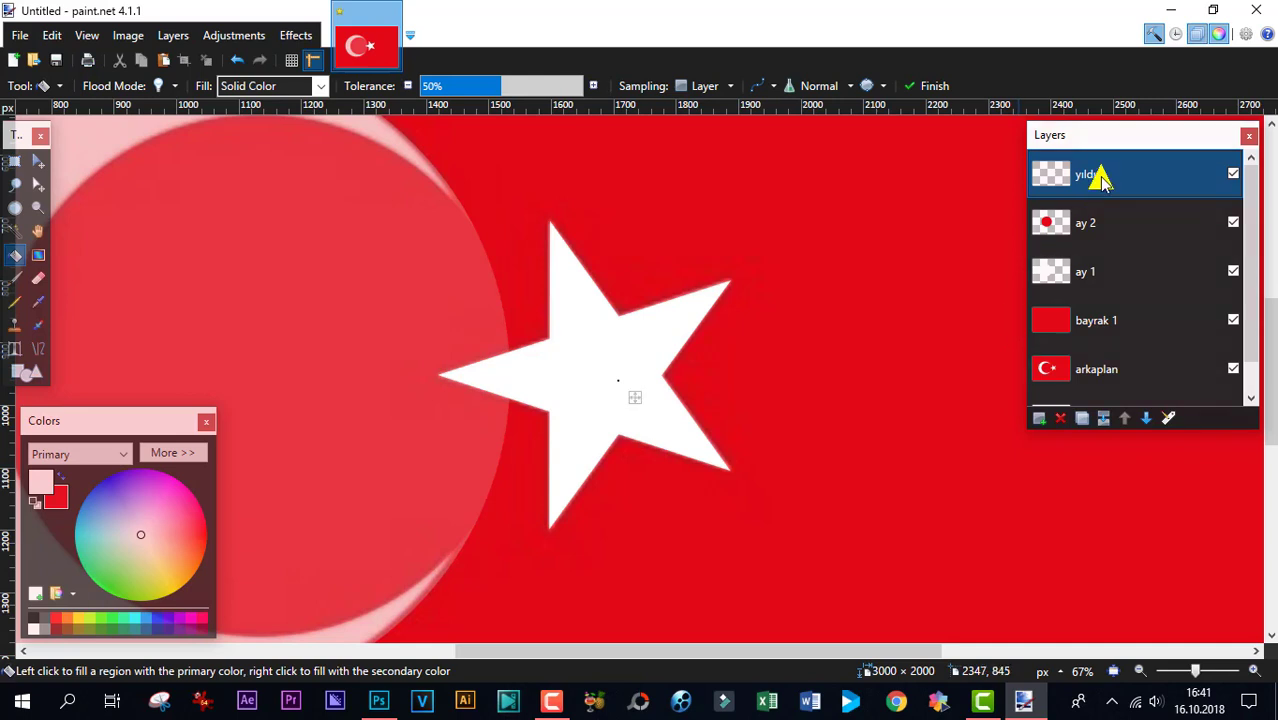
- Set the opacity of the ay 2, ay 1 and bayrak 1 layers to 255
left_click(1157, 224)
double_click(1157, 224)
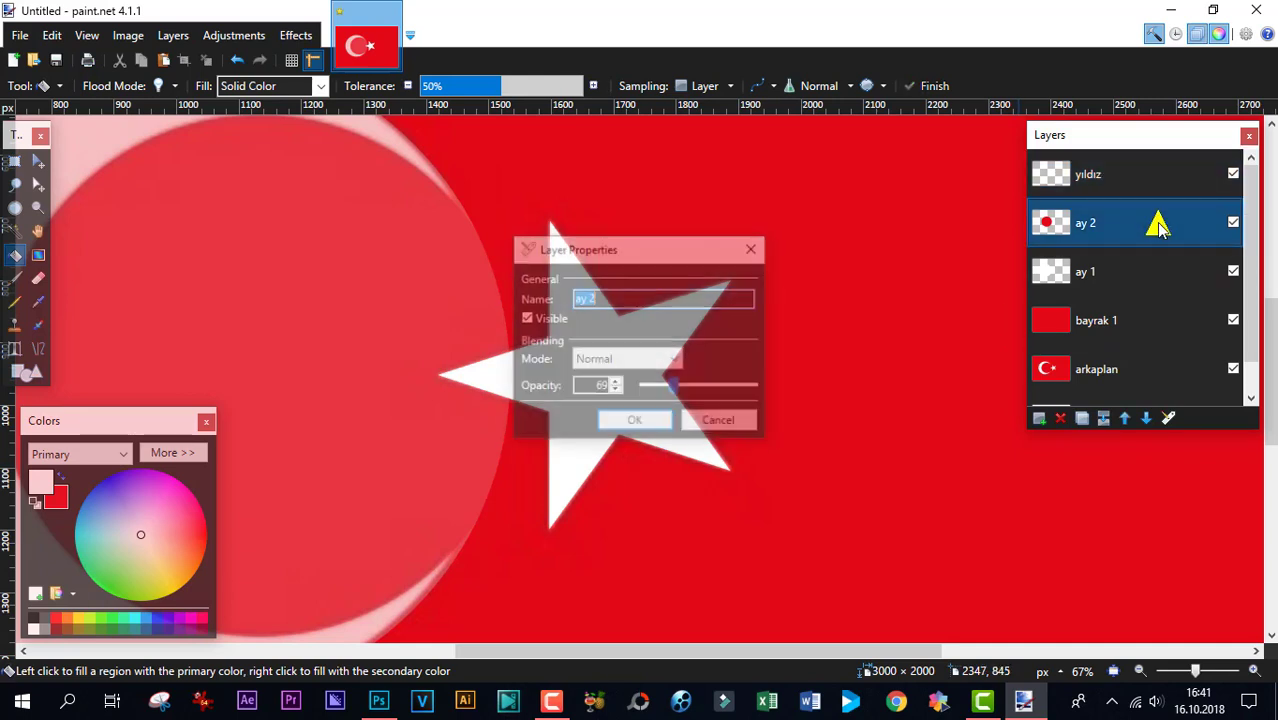
left_click_drag(676, 388, 797, 409)
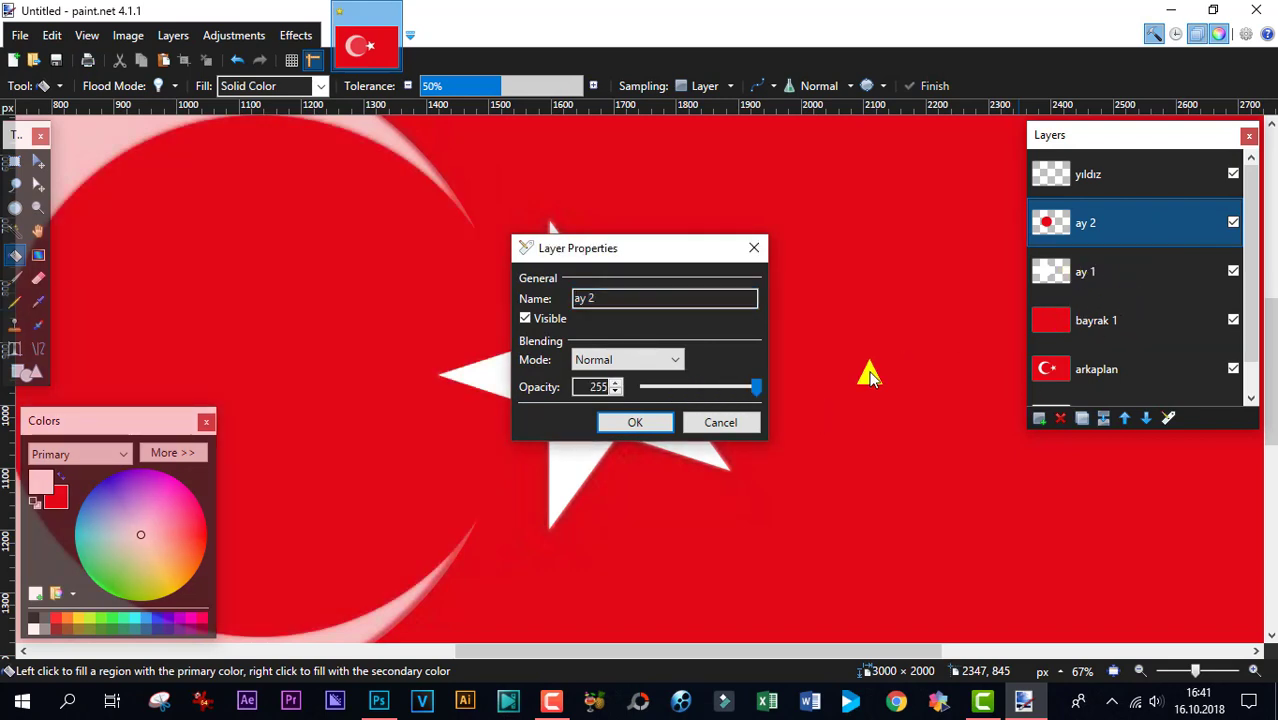
left_click(634, 422)
double_click(1150, 268)
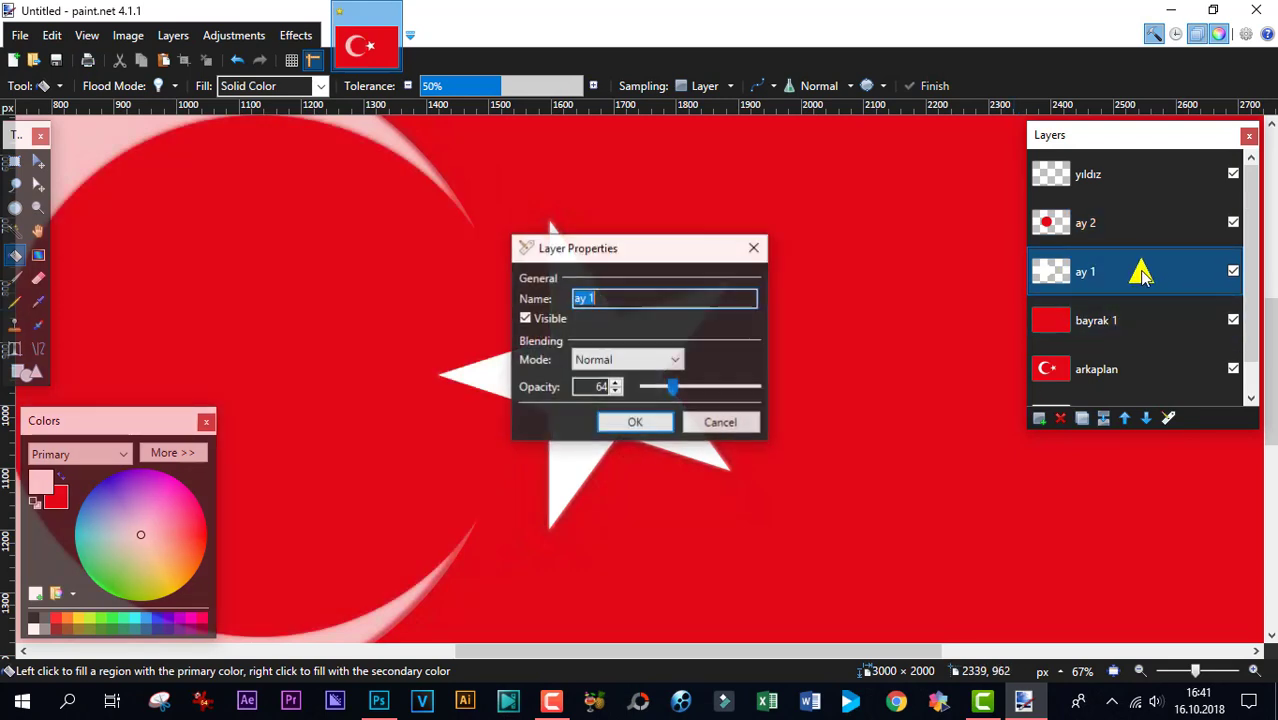
left_click_drag(676, 388, 871, 412)
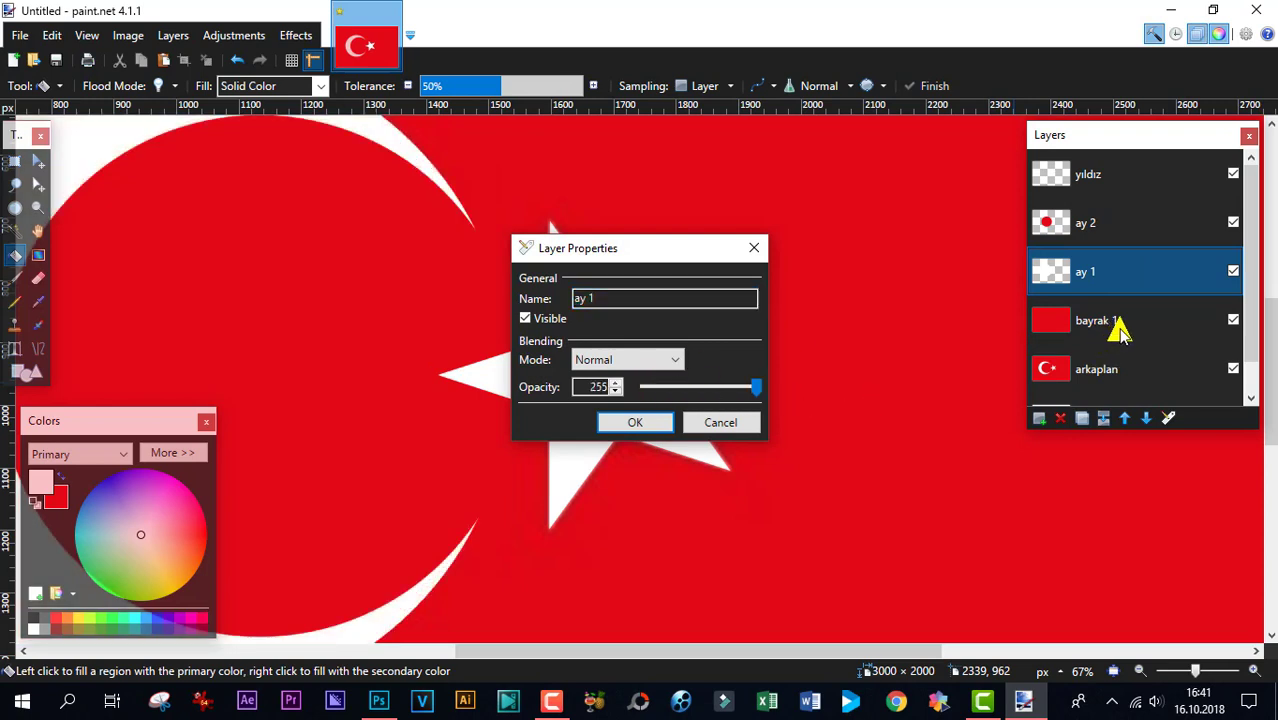
left_click(655, 421)
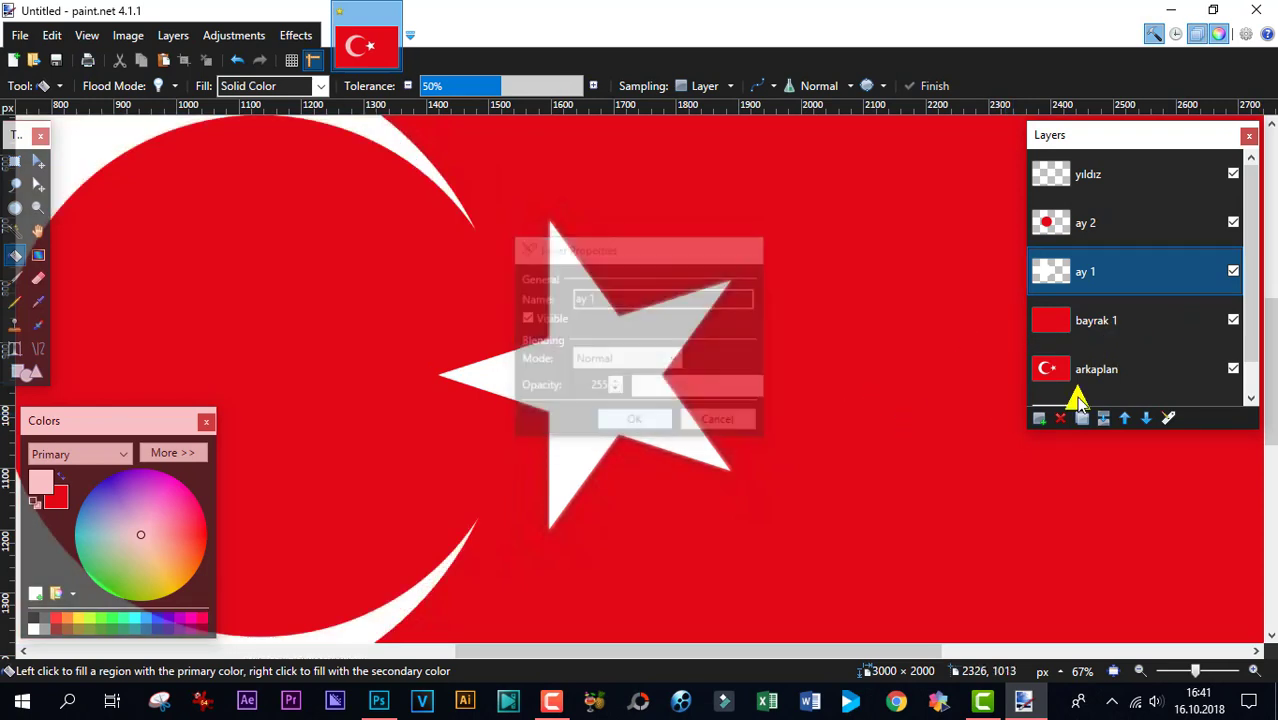
double_click(1075, 325)
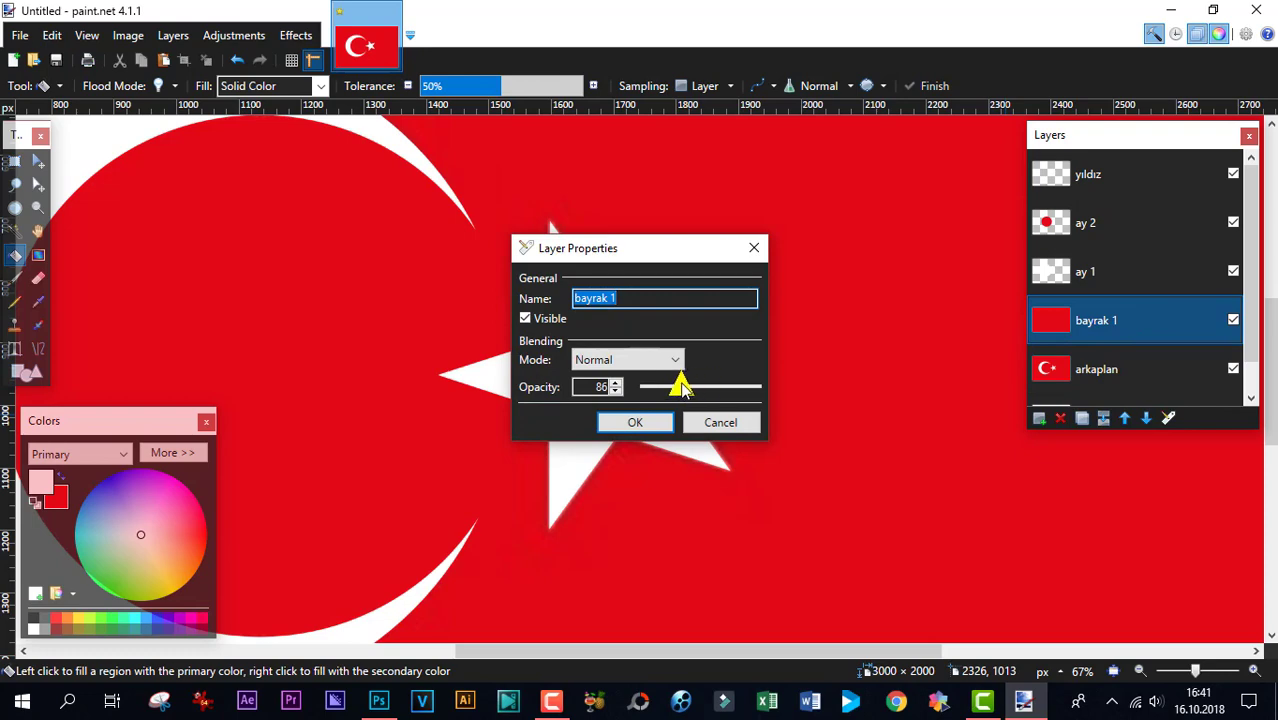
left_click_drag(680, 385, 799, 399)
left_click(645, 418)
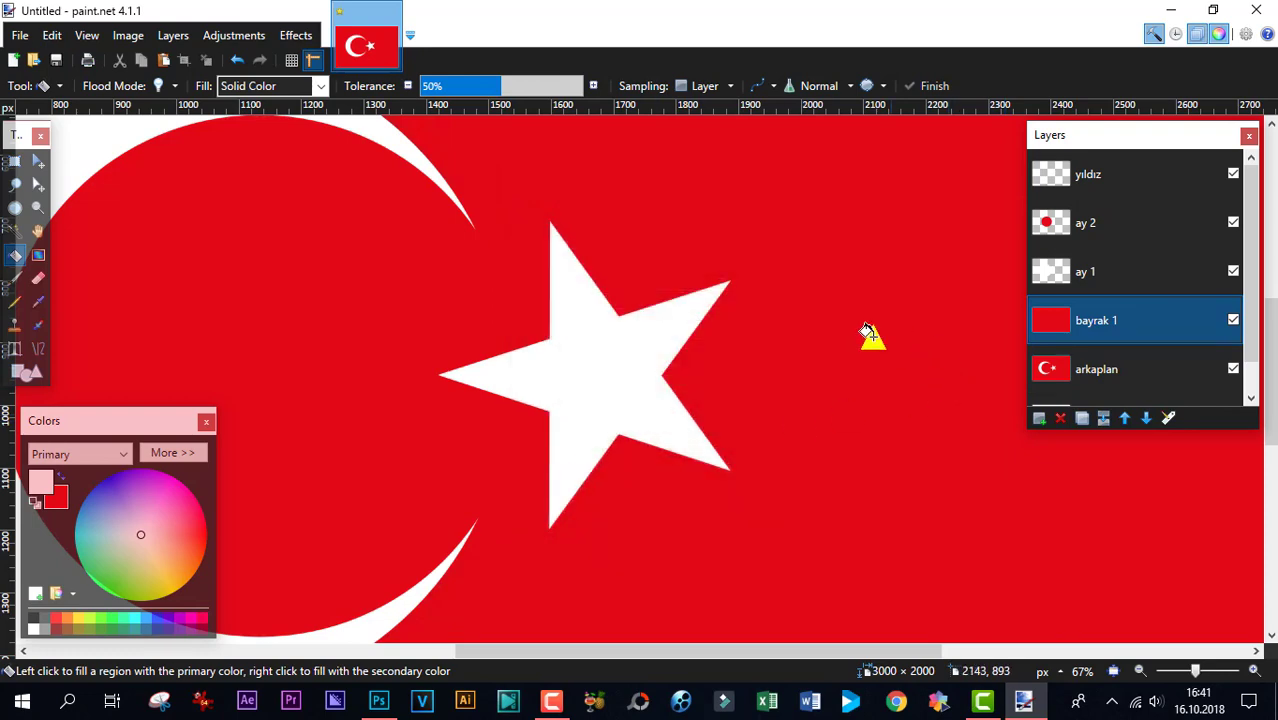
- Delete the arkaplan reference layer
scroll(868, 333, "down", 5)
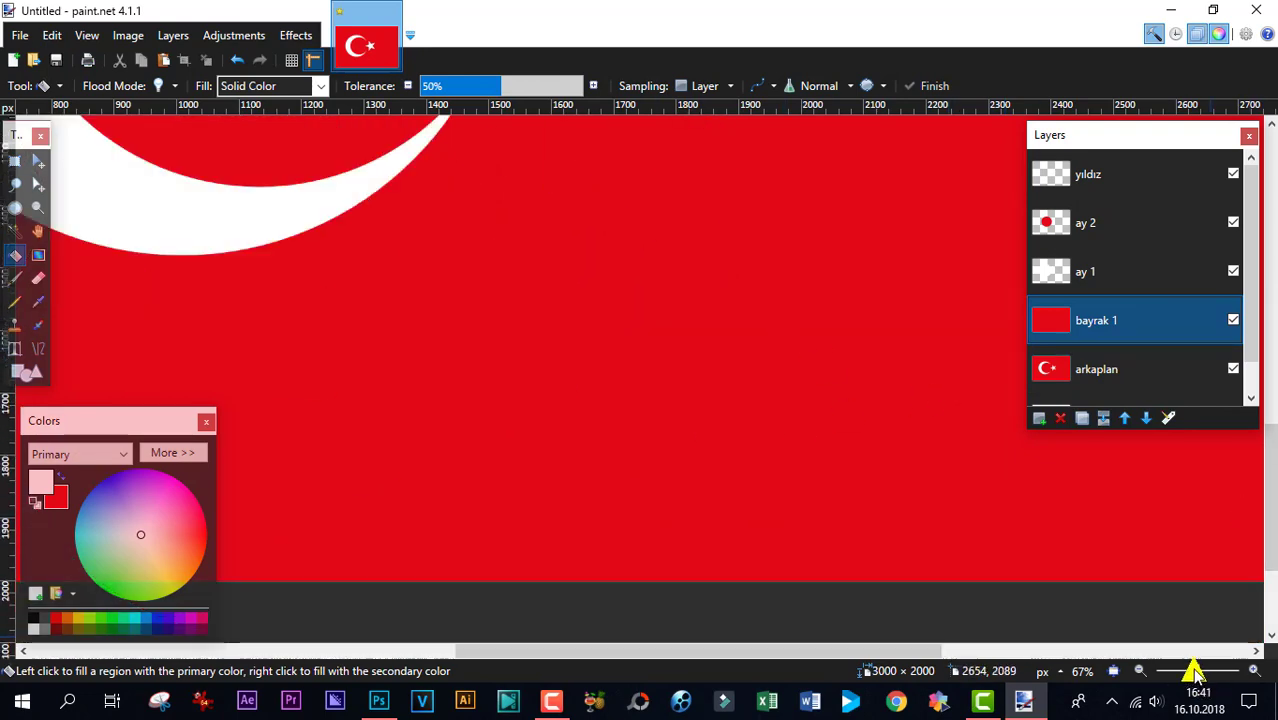
left_click_drag(1195, 675, 1181, 673)
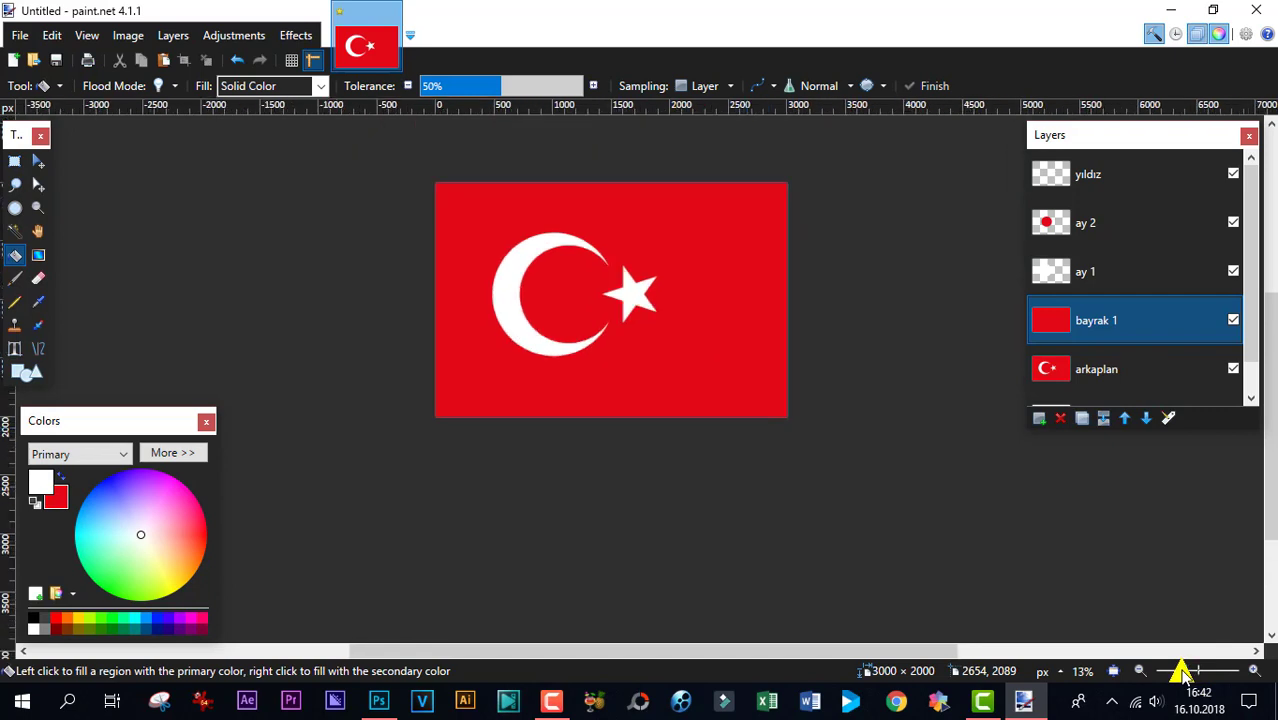
left_click(1148, 368)
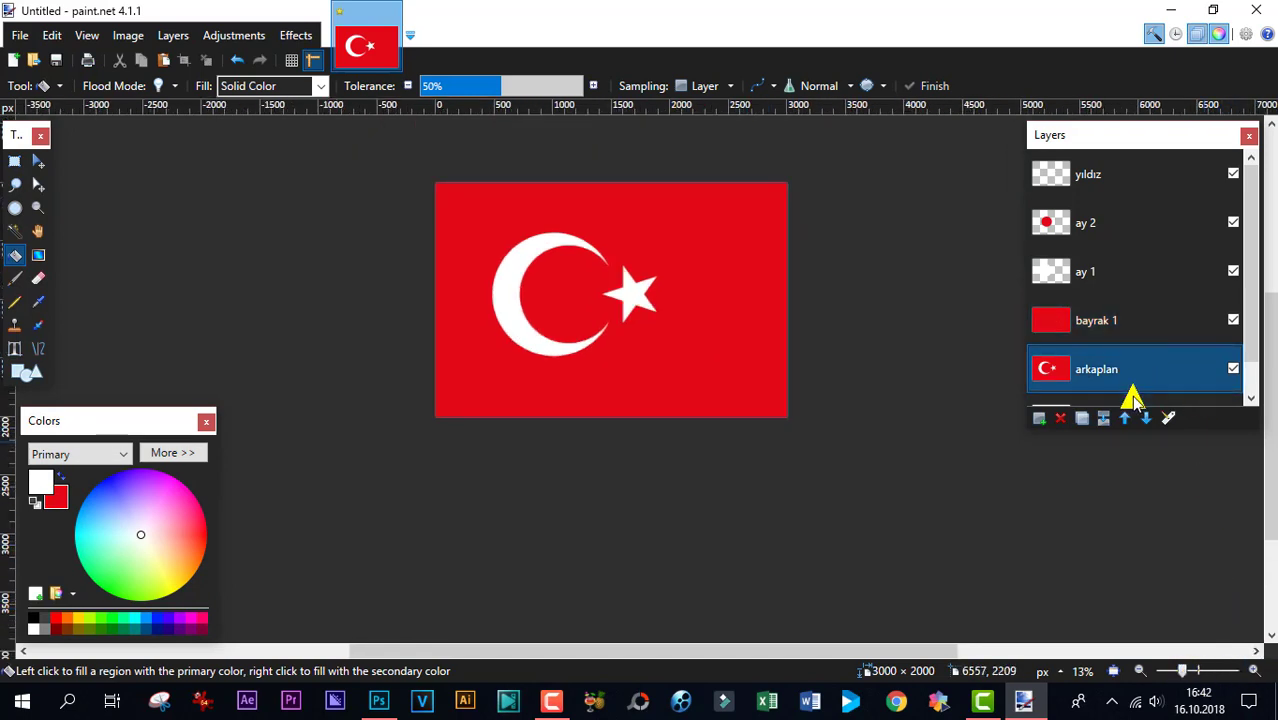
left_click(1060, 418)
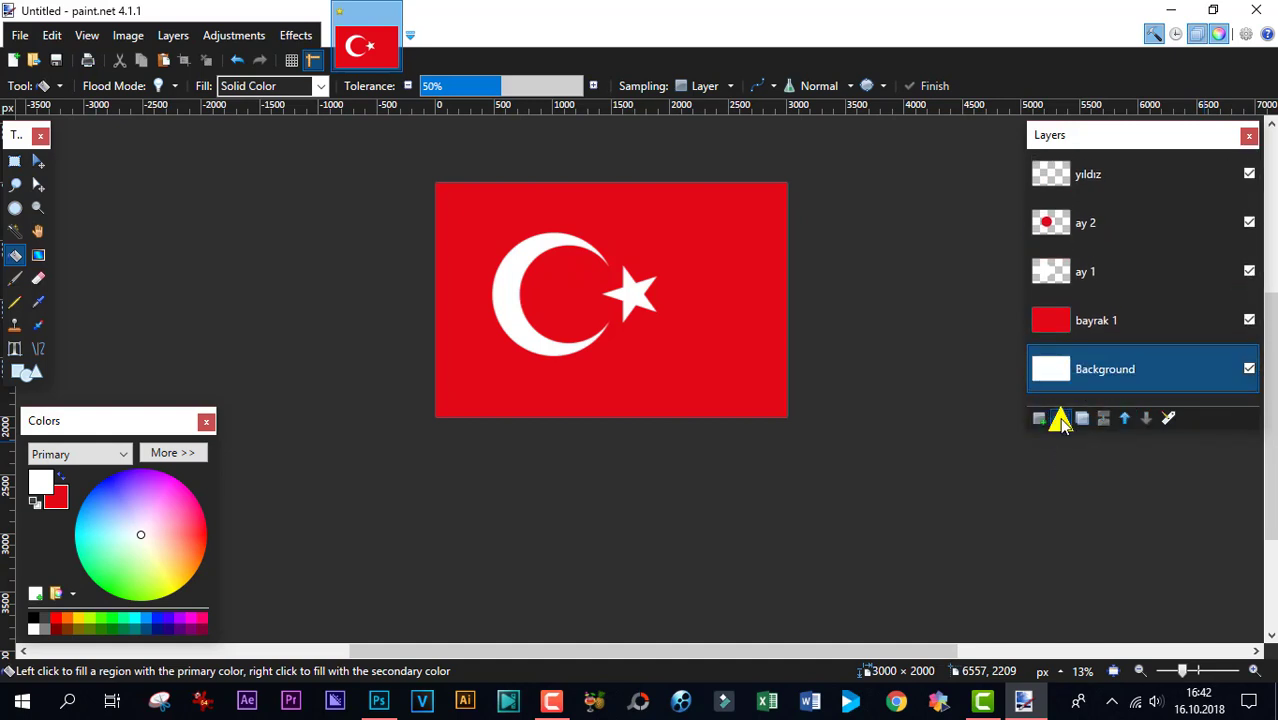
scroll(1271, 382, "up", 3)
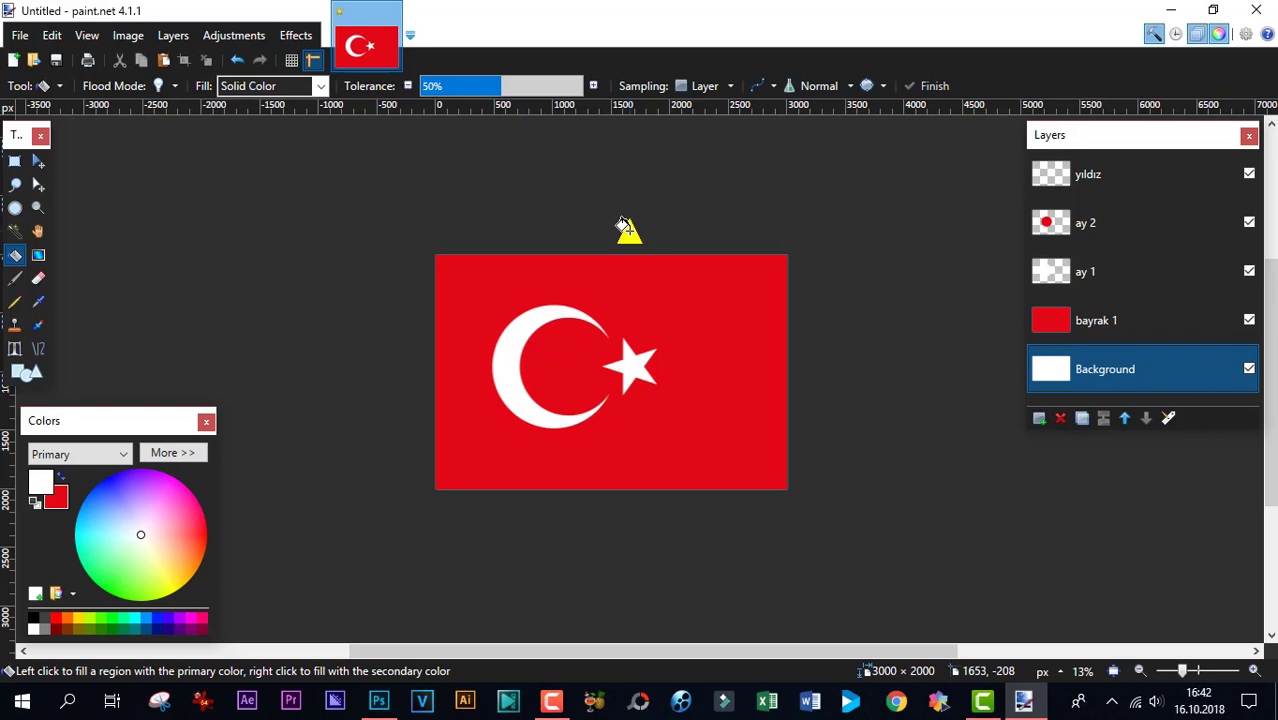
- Import silk-fabric-texture-15 as a new layer, scale it to about 3040 × 2026 px to cover the canvas, and deselect it
left_click(172, 36)
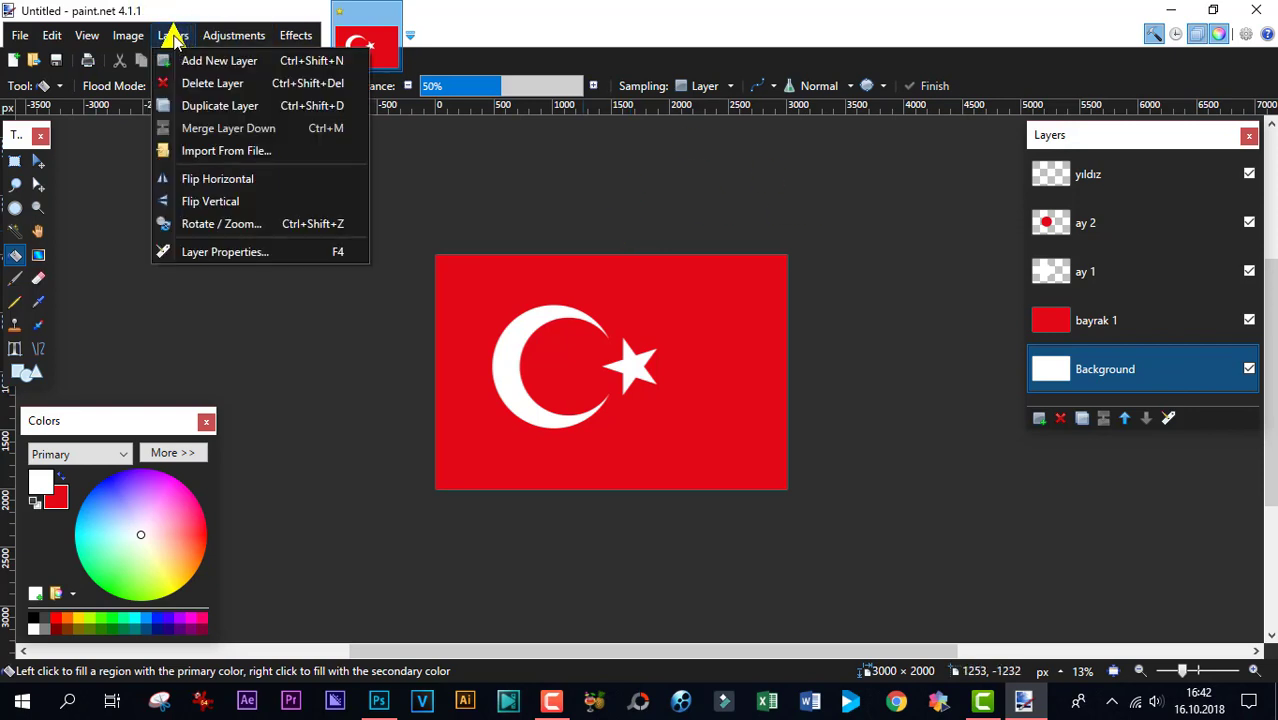
left_click(190, 150)
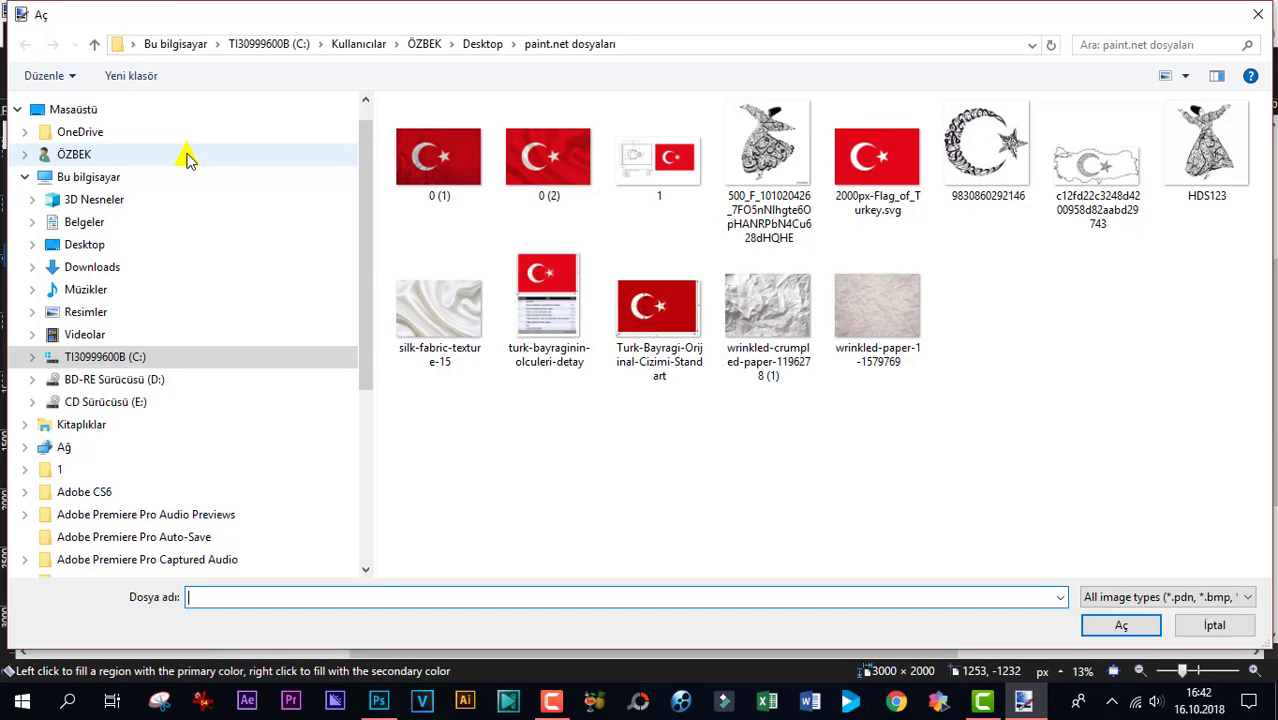
left_click(452, 316)
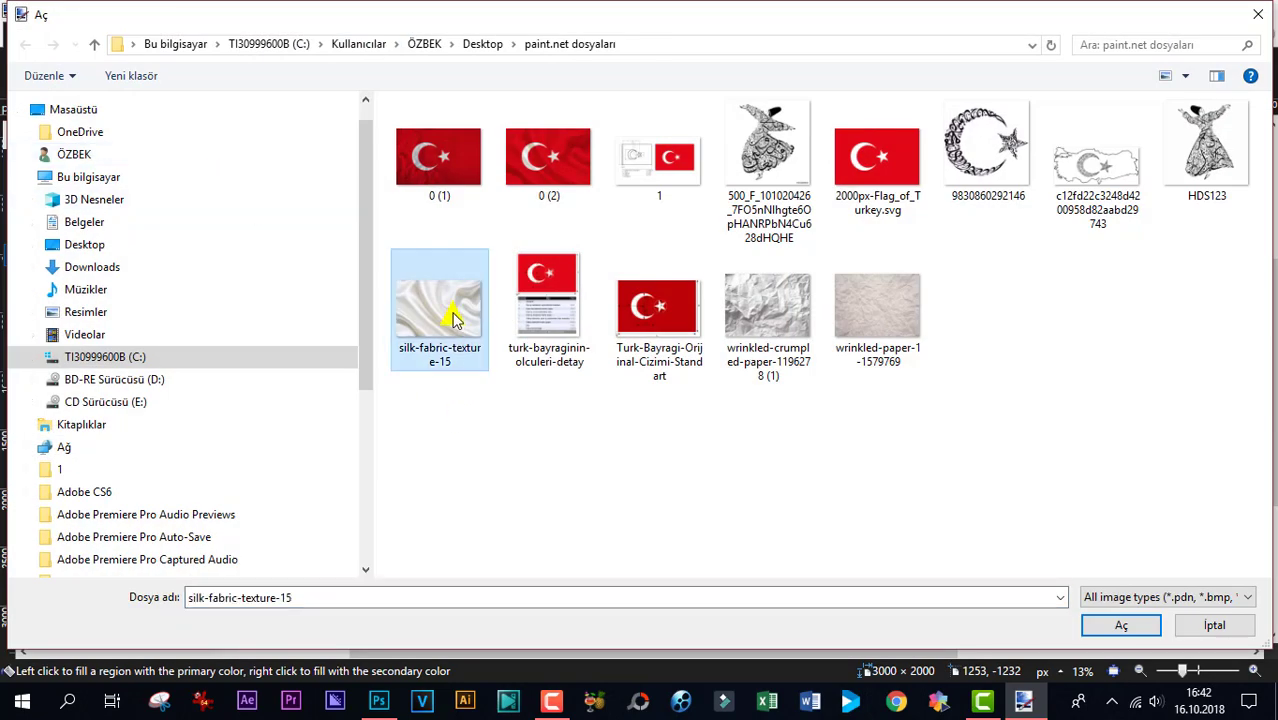
left_click(1120, 625)
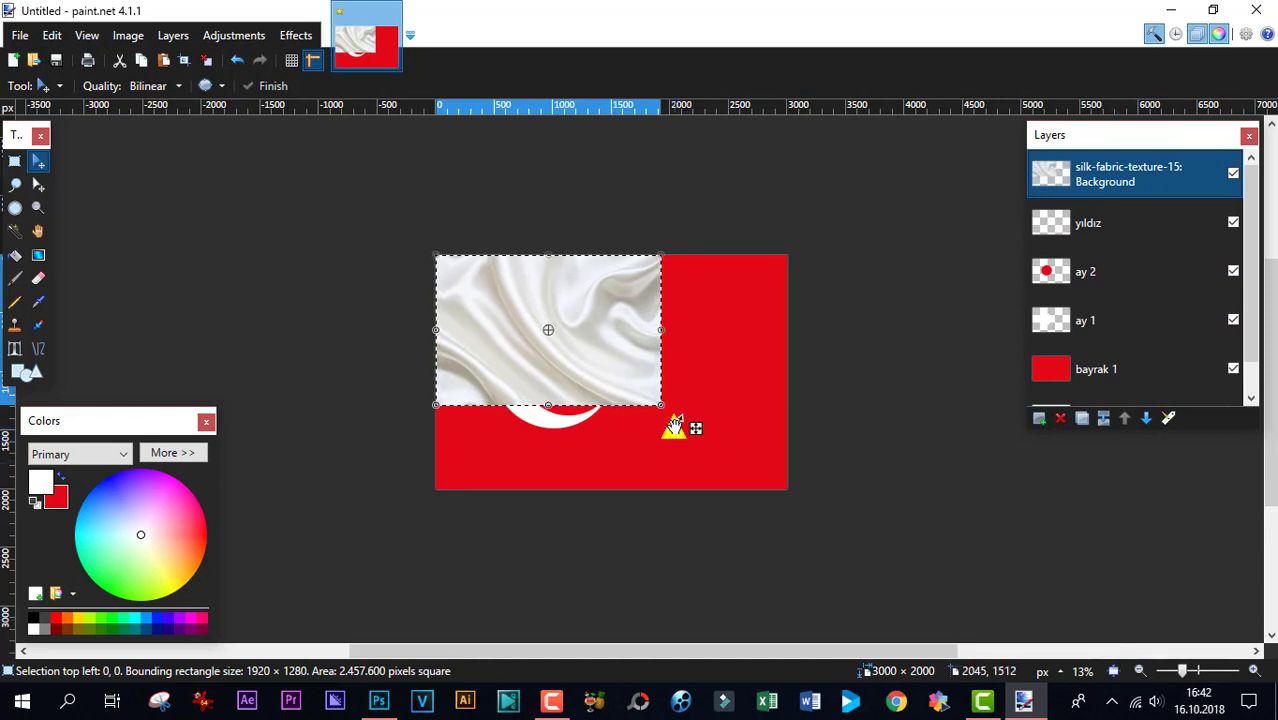
left_click_drag(660, 405, 792, 494)
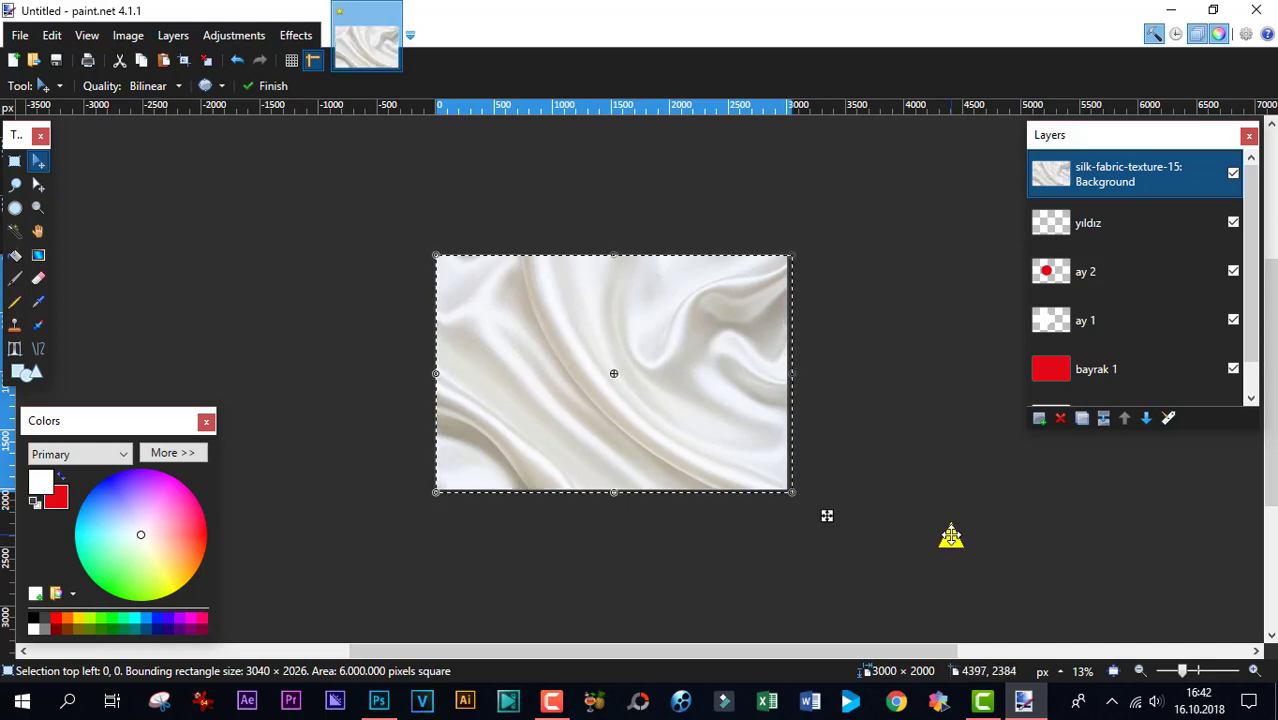
key("ctrl+d")
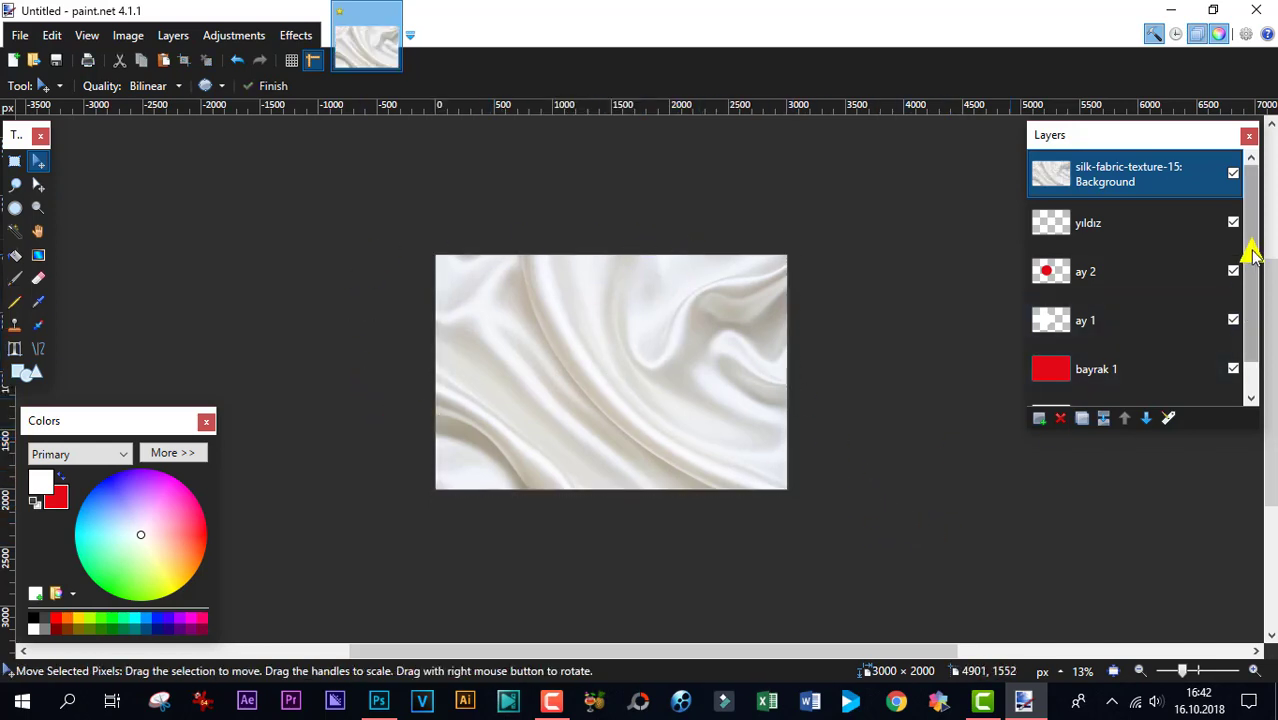
- Try the silk texture layer directly above bayrak 1 and return it to the top of the layer stack
scroll(1244, 251, "down", 1)
scroll(1250, 230, "up", 1)
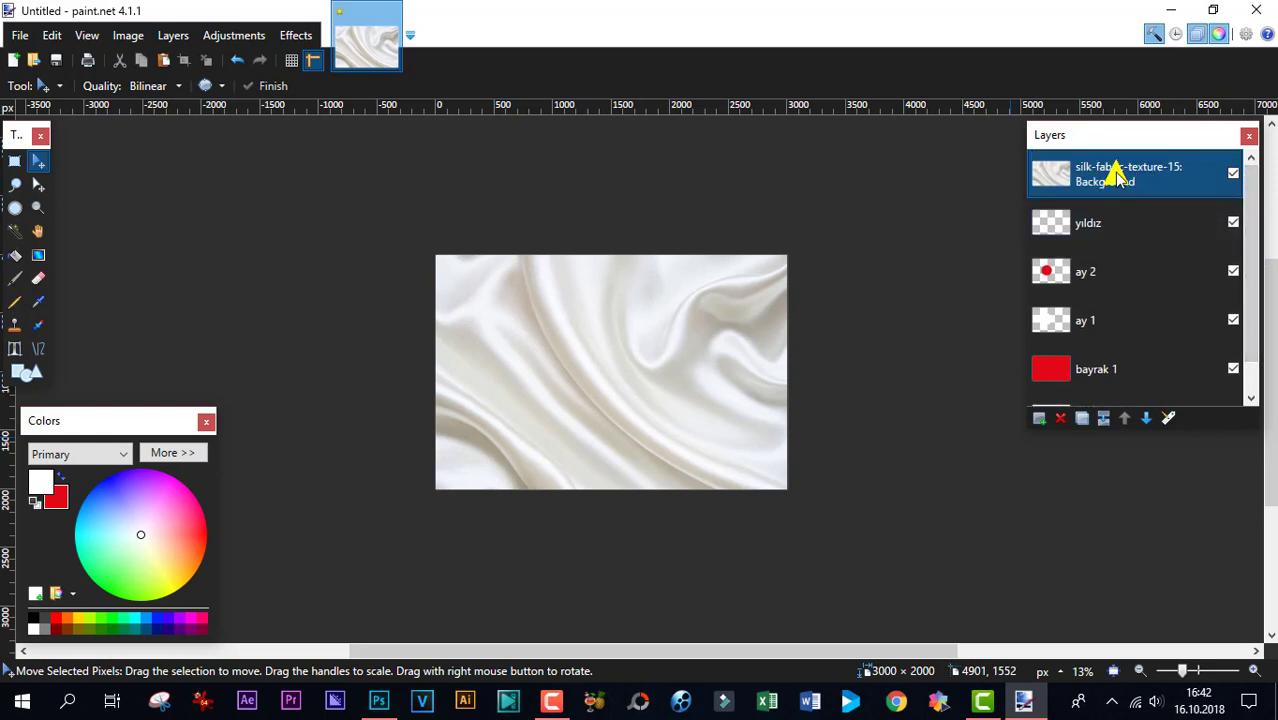
left_click_drag(1113, 172, 1106, 335)
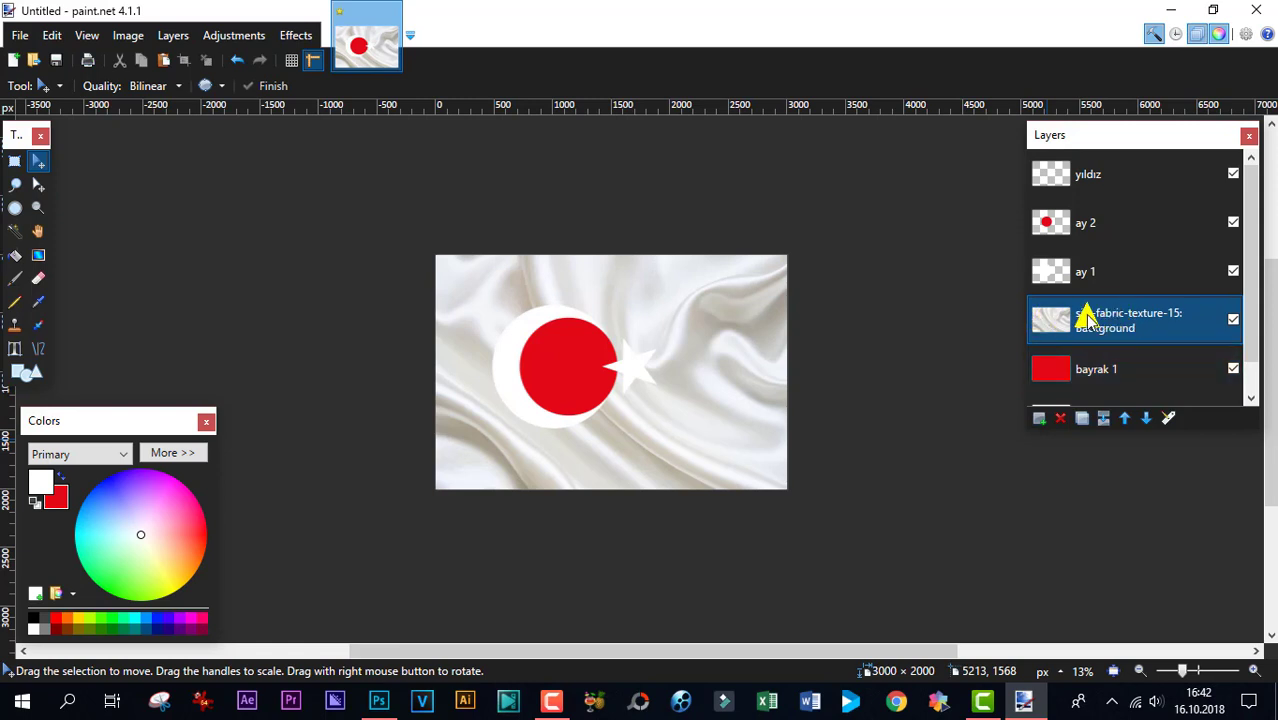
left_click_drag(1101, 320, 1088, 175)
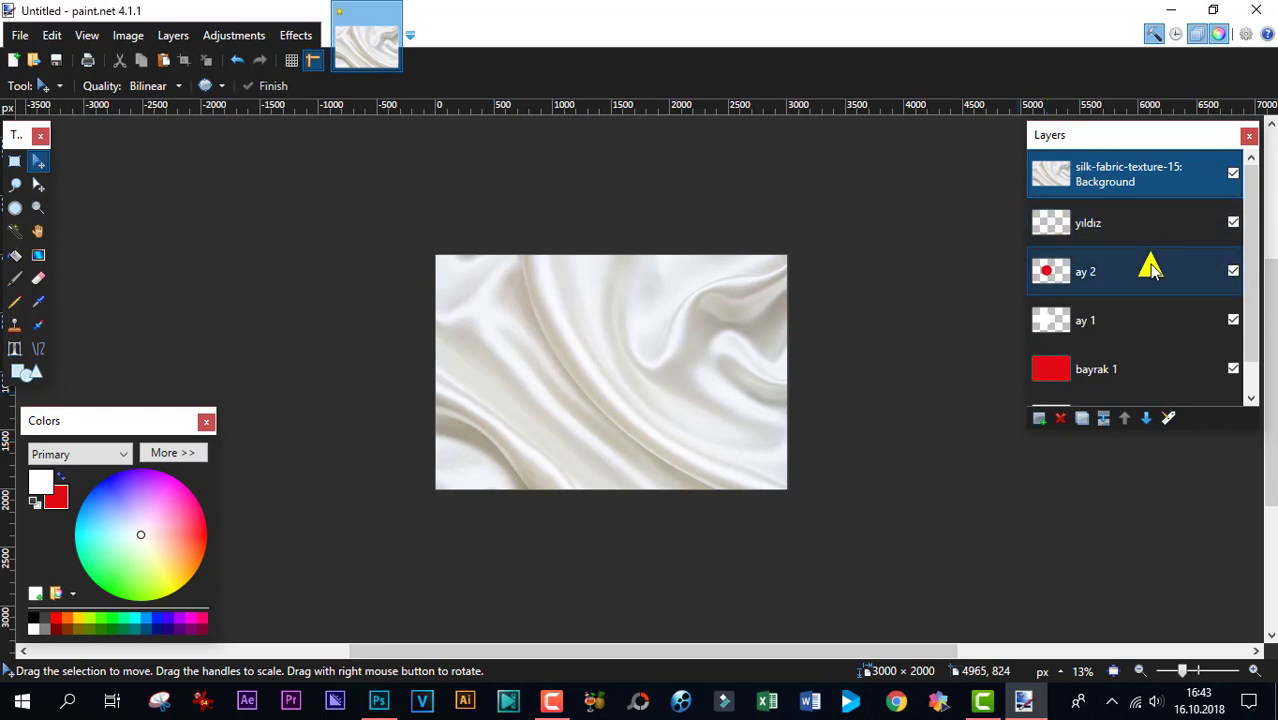
- Rename the silk texture layer as efekt and set its blending mode to Multiply
double_click(1125, 175)
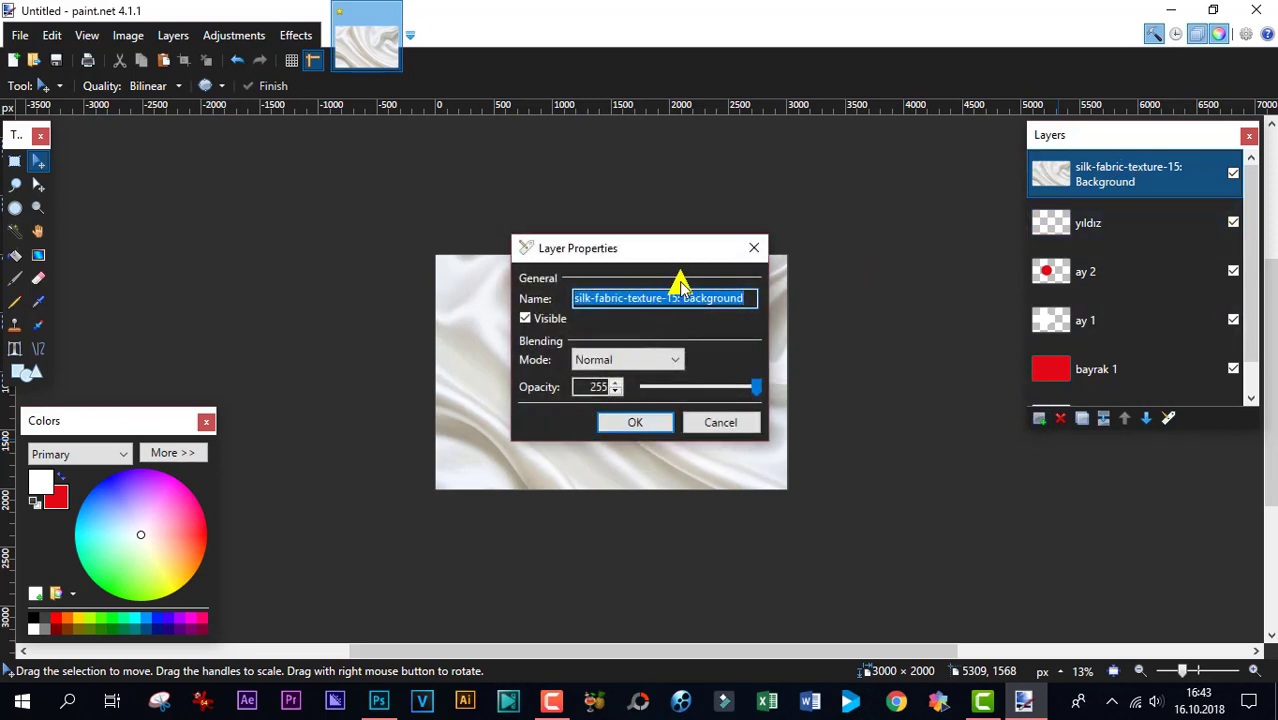
type("efekt")
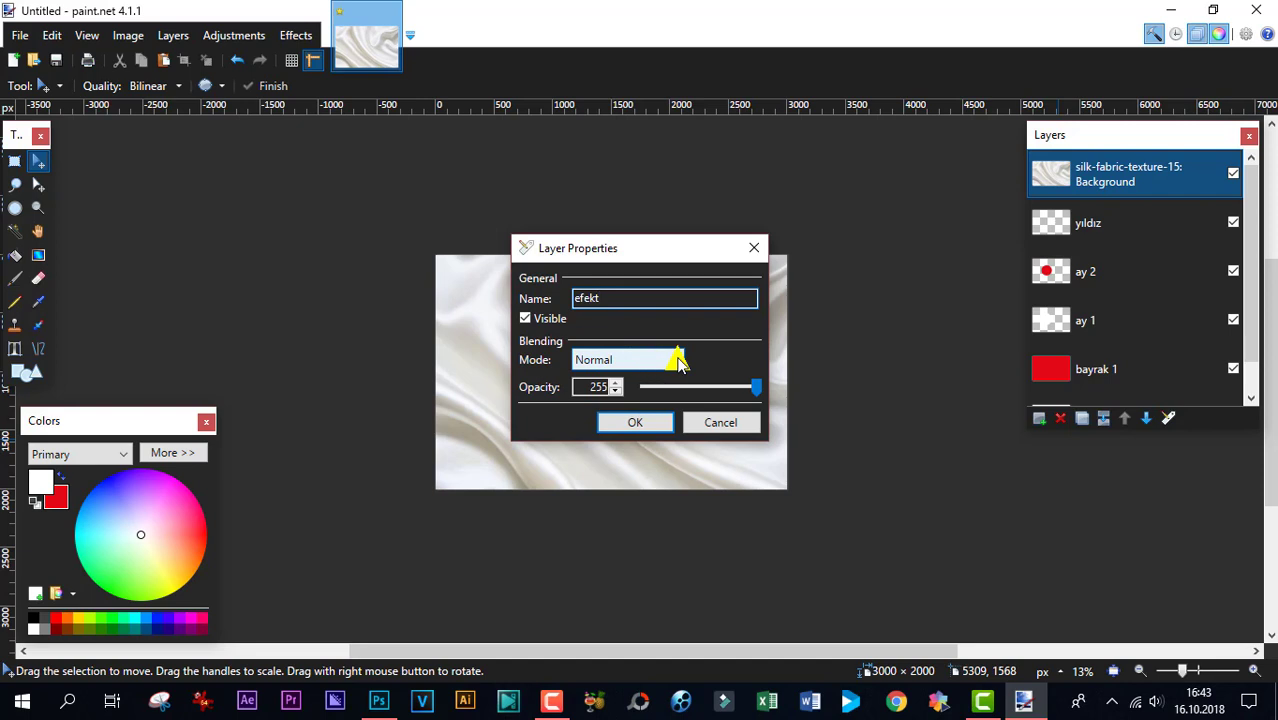
left_click(678, 362)
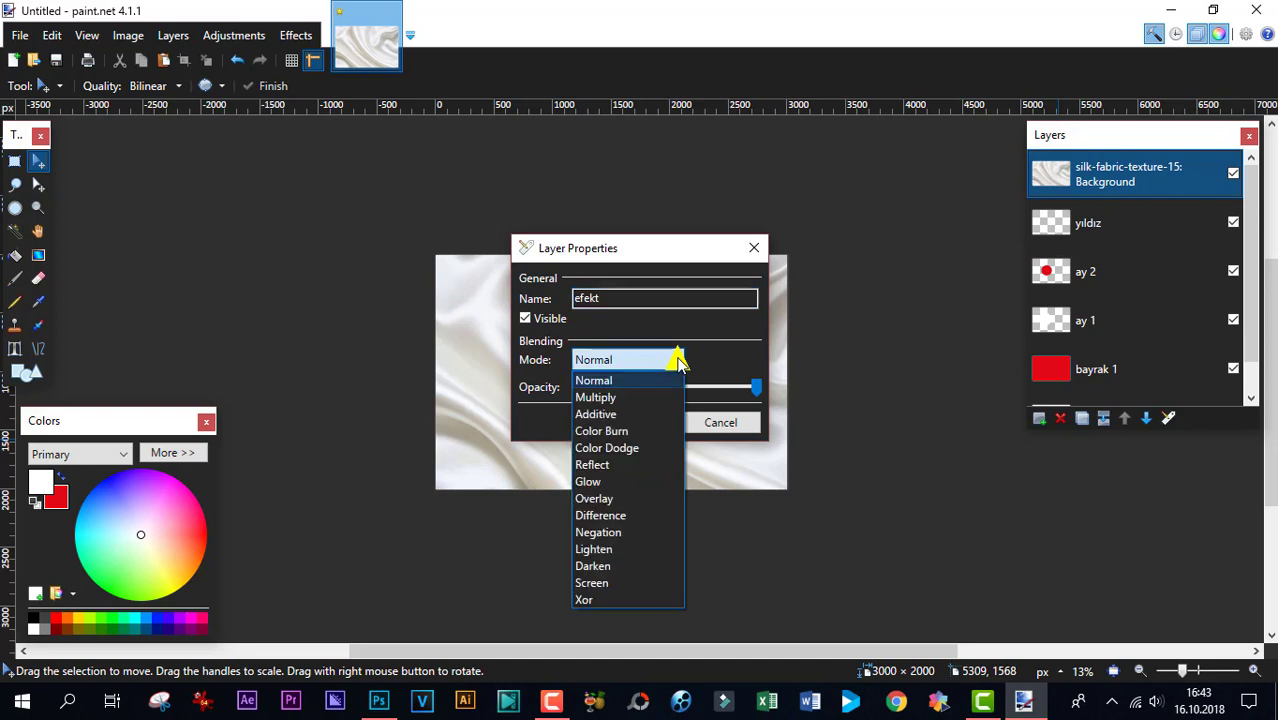
left_click(613, 398)
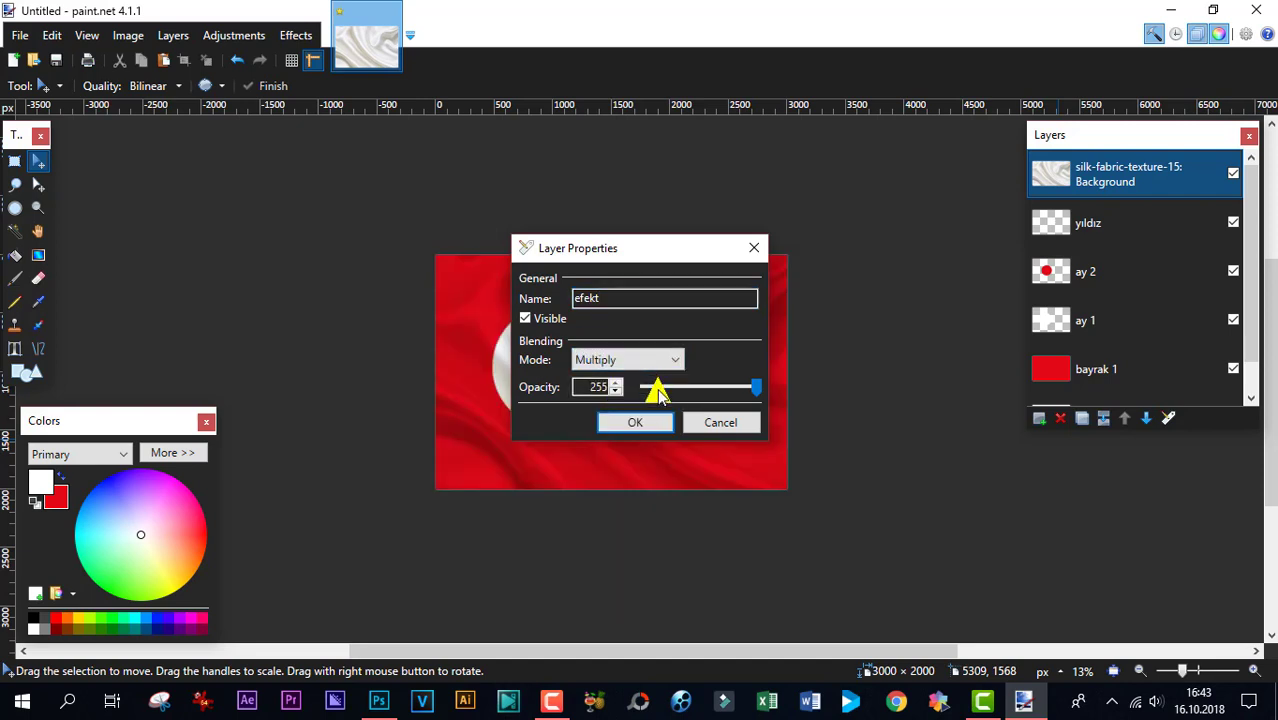
left_click(636, 422)
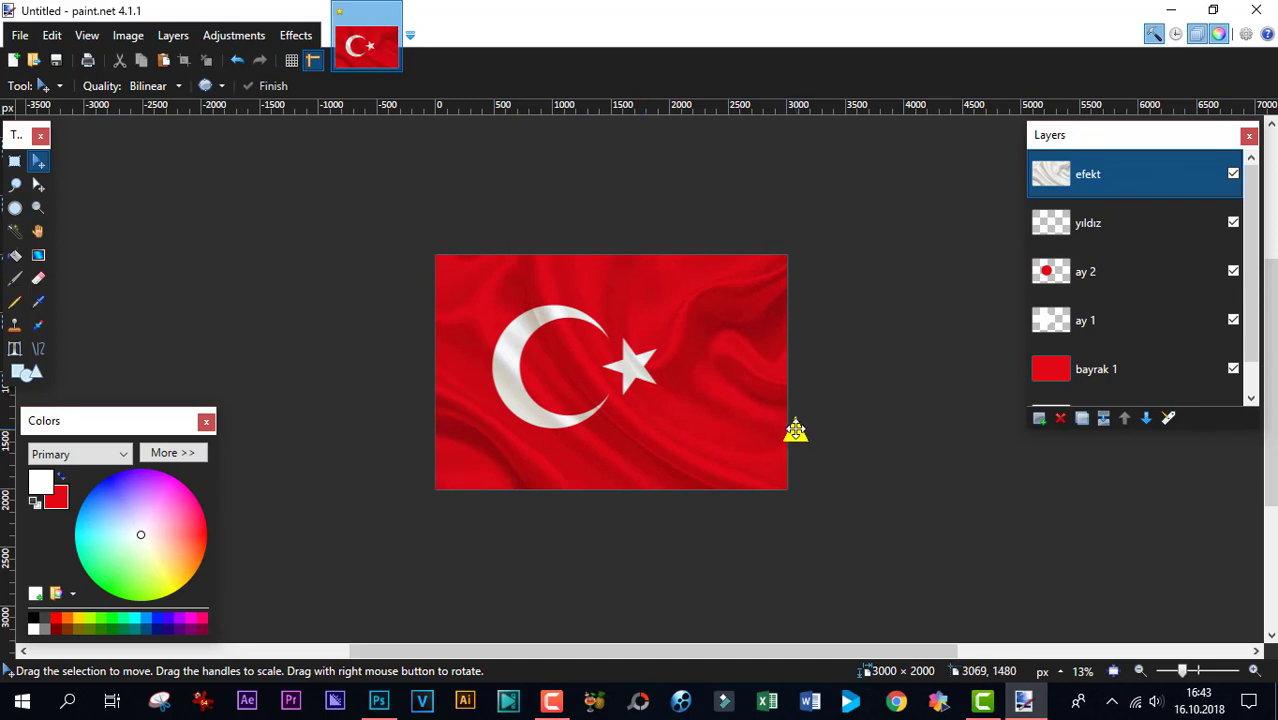
- Try the Additive, Color Burn, Color Dodge, Reflect and Lighten blending modes on the efekt layer and return it to Multiply
double_click(1105, 174)
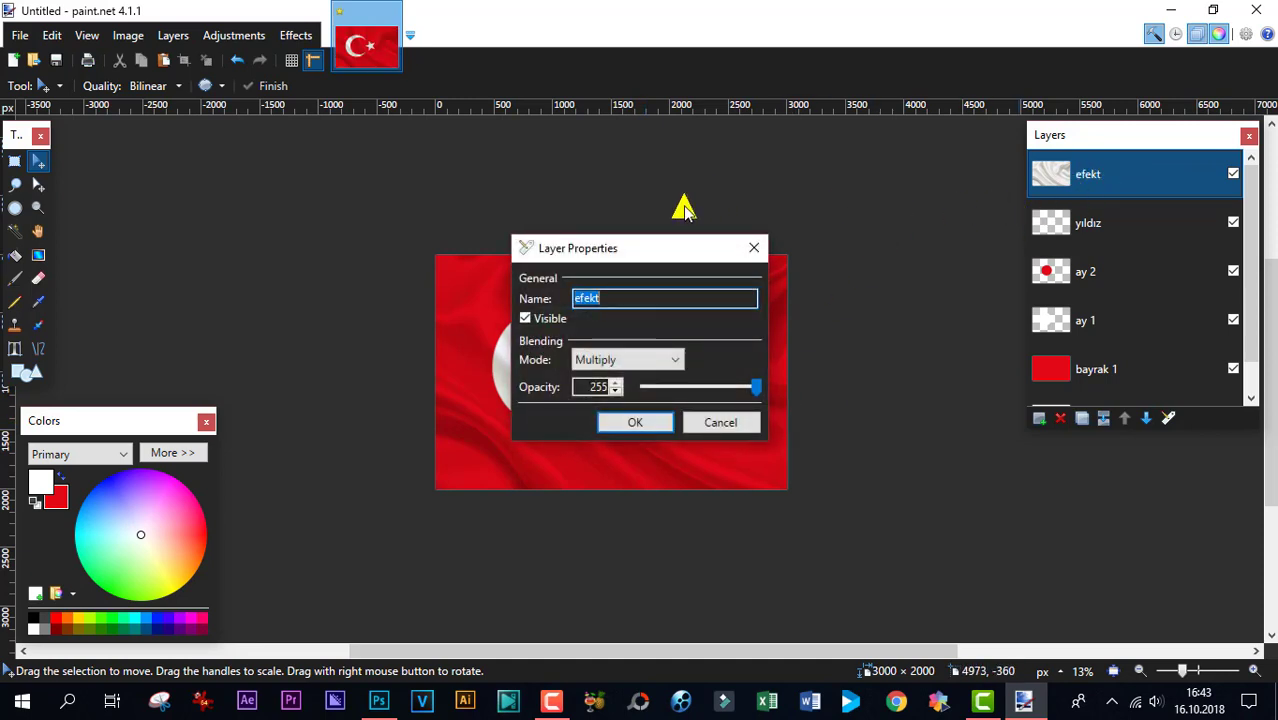
left_click_drag(663, 247, 942, 185)
left_click(948, 296)
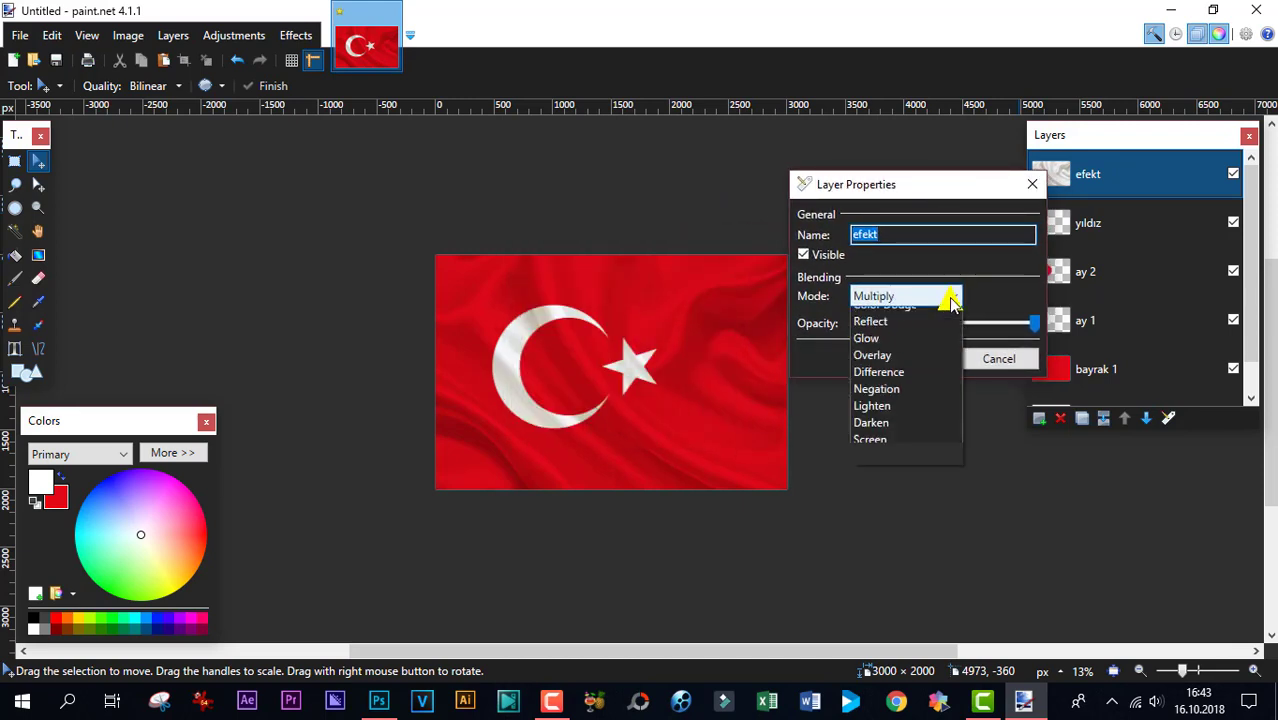
left_click(869, 350)
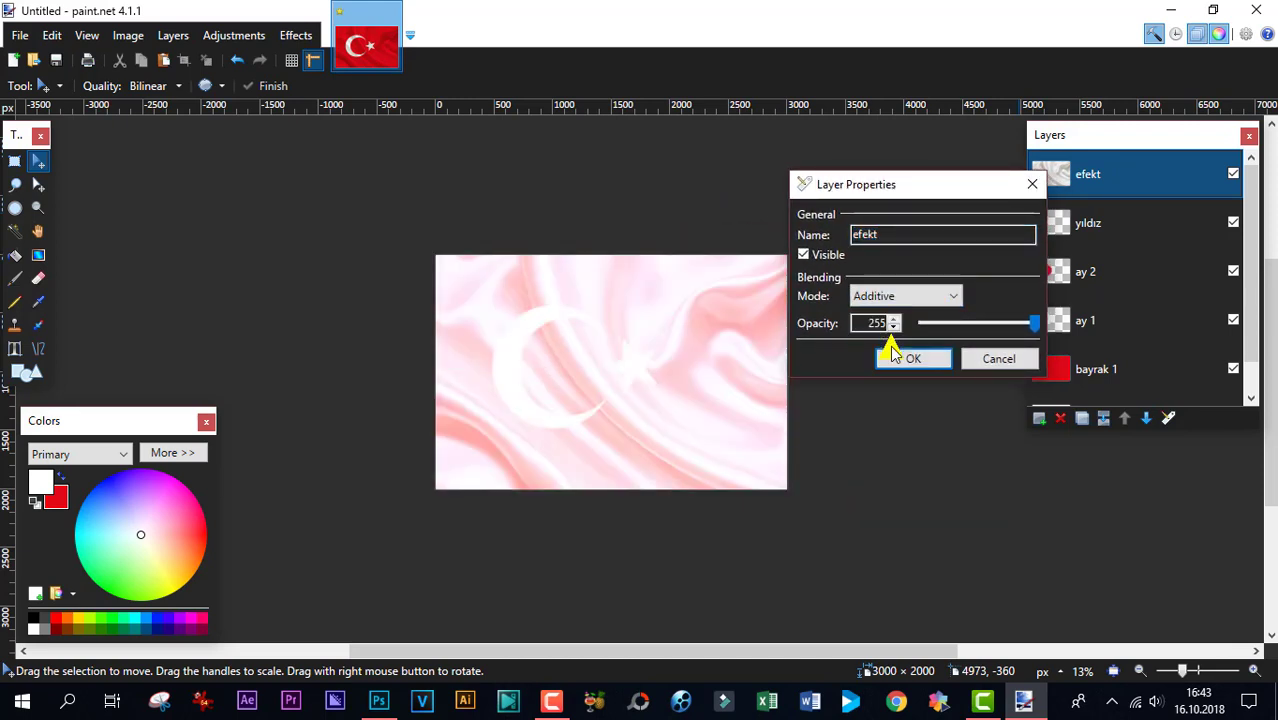
left_click(953, 295)
left_click(903, 366)
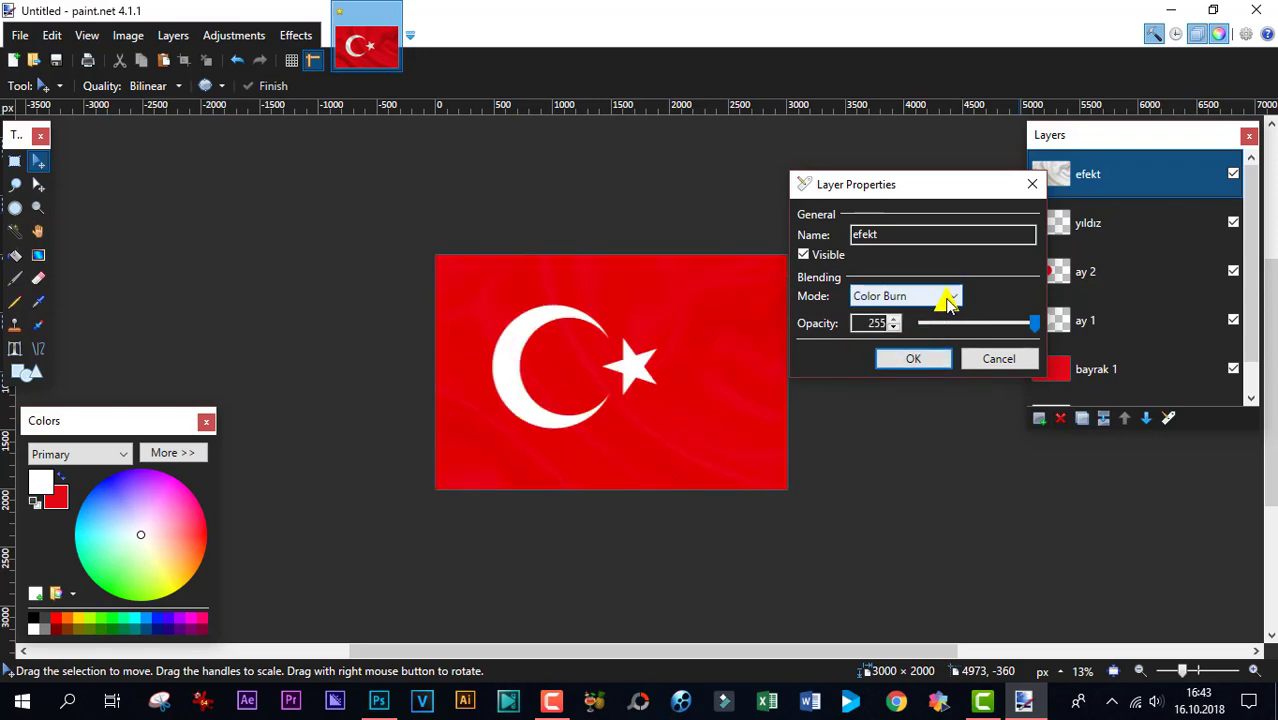
left_click(948, 298)
left_click(895, 381)
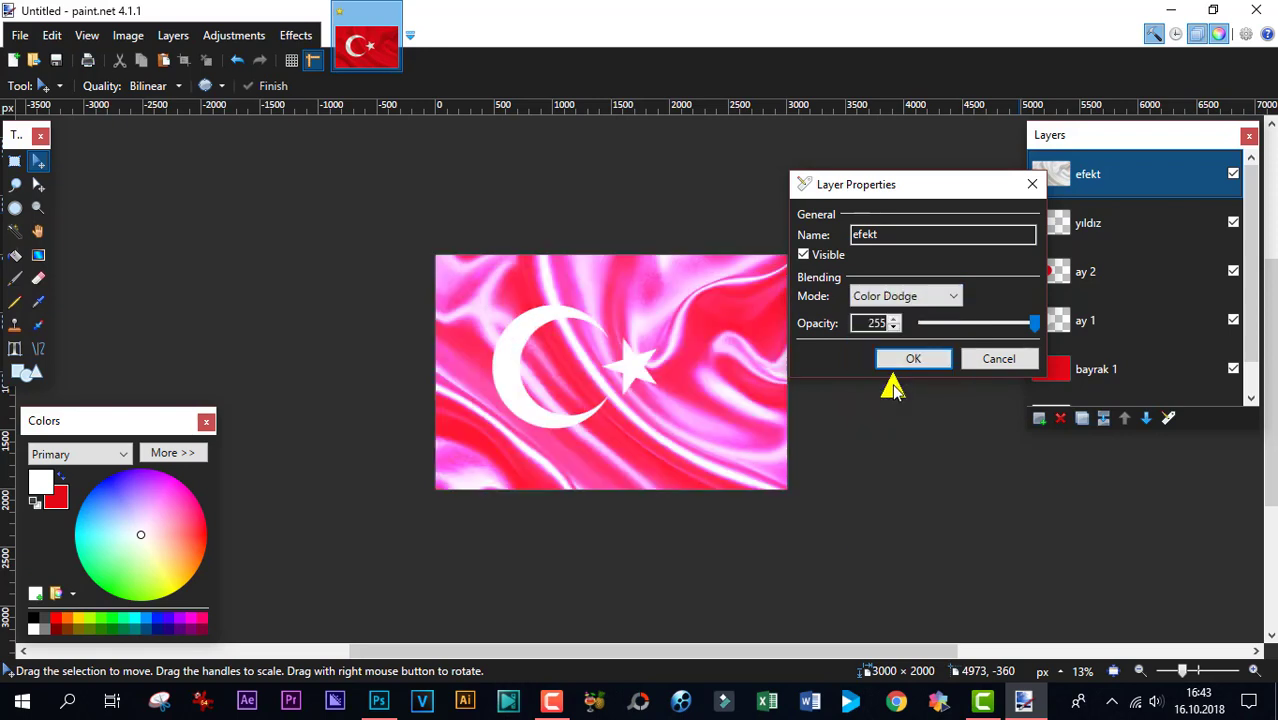
left_click(954, 297)
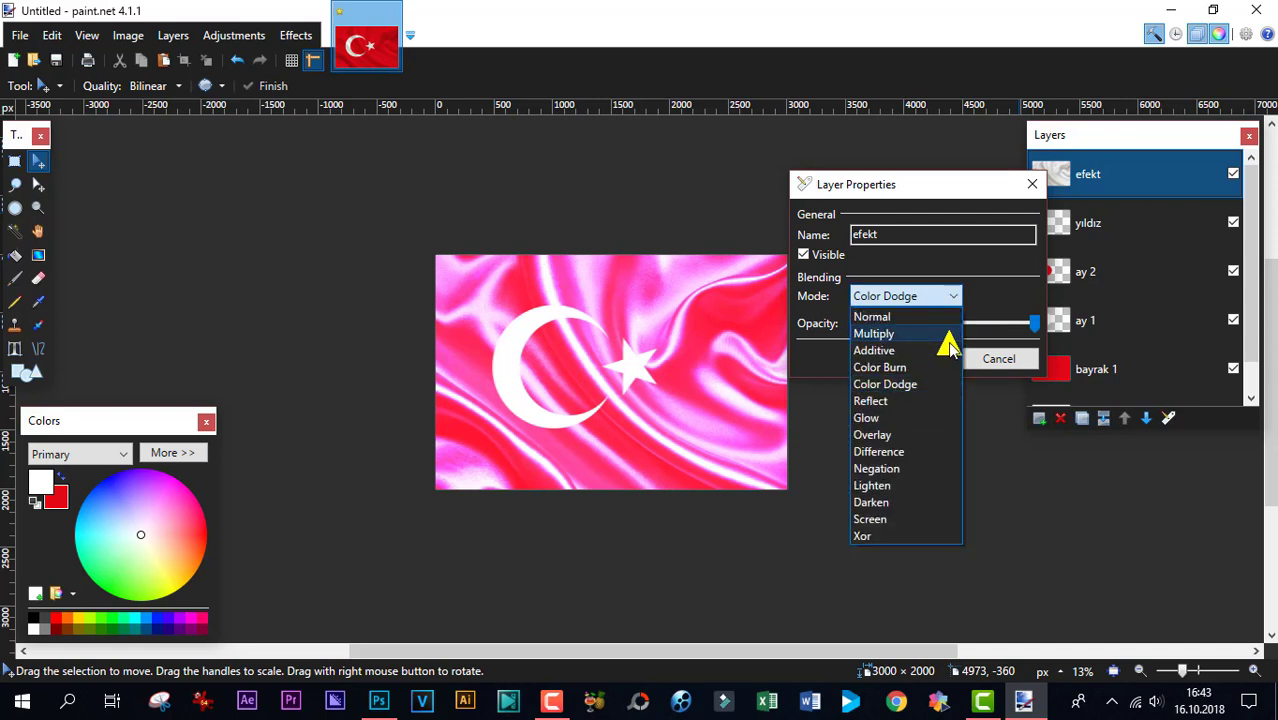
left_click(888, 402)
left_click(956, 297)
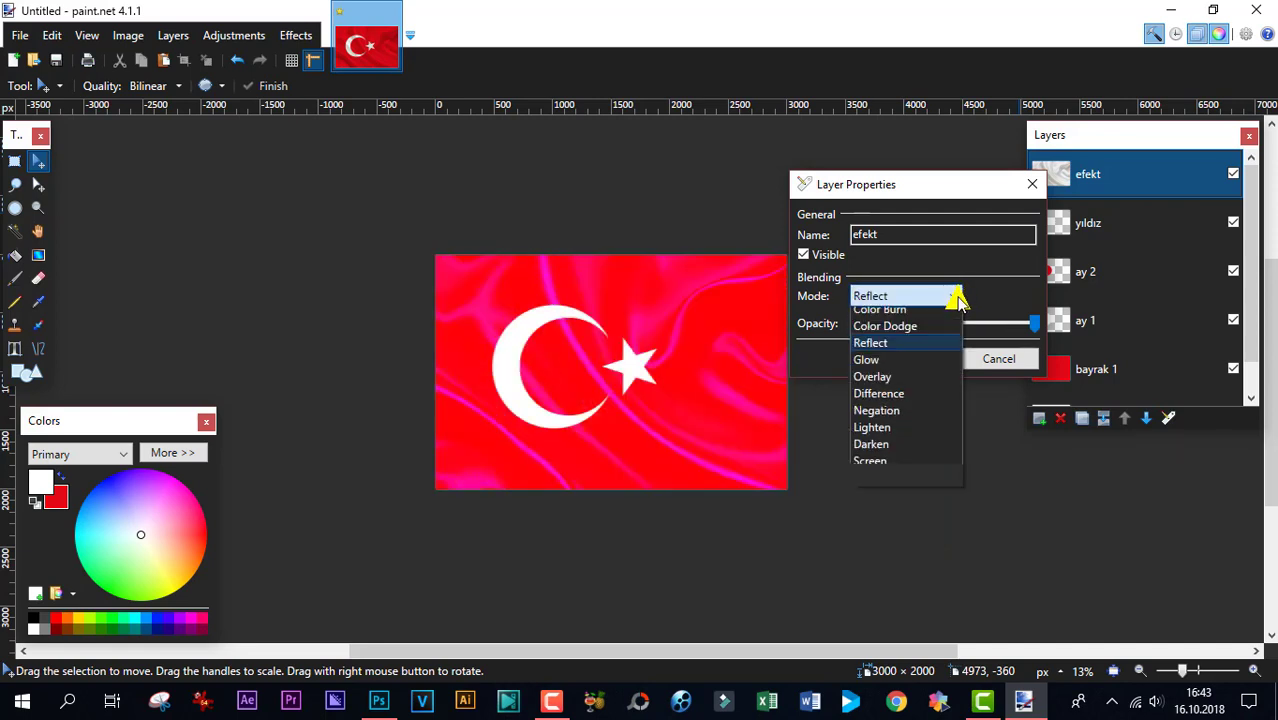
left_click(870, 488)
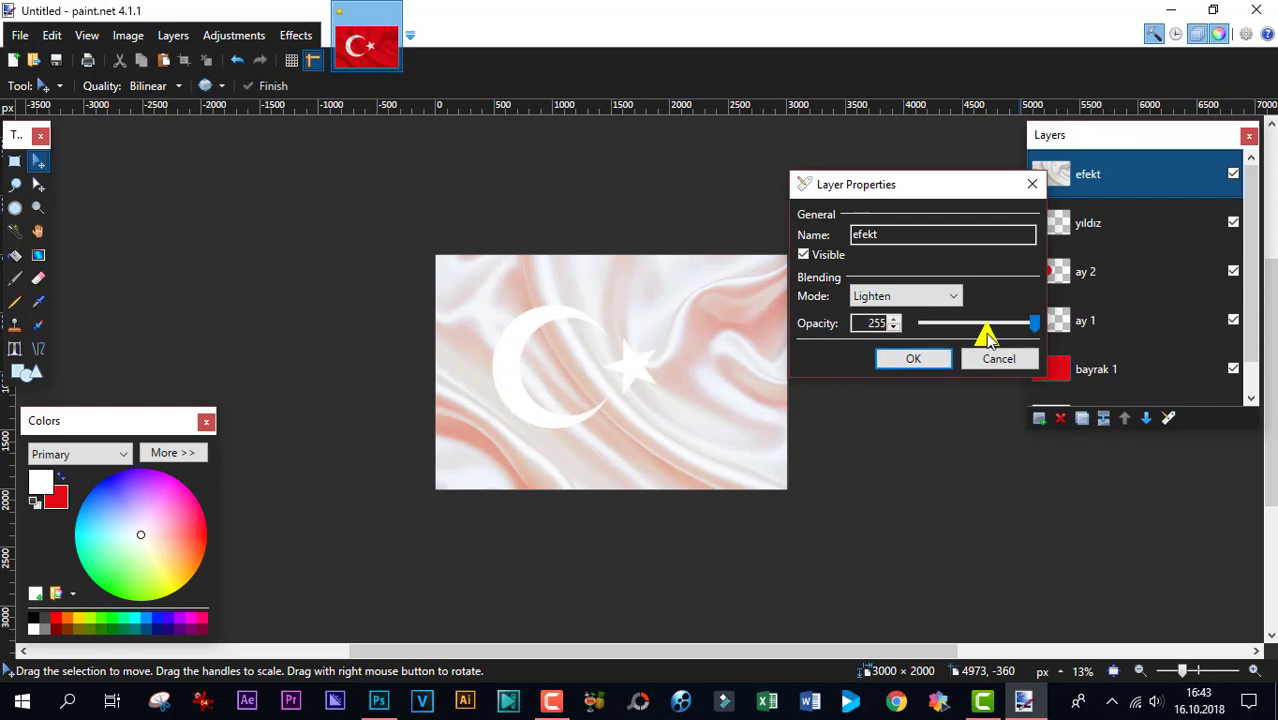
left_click(953, 296)
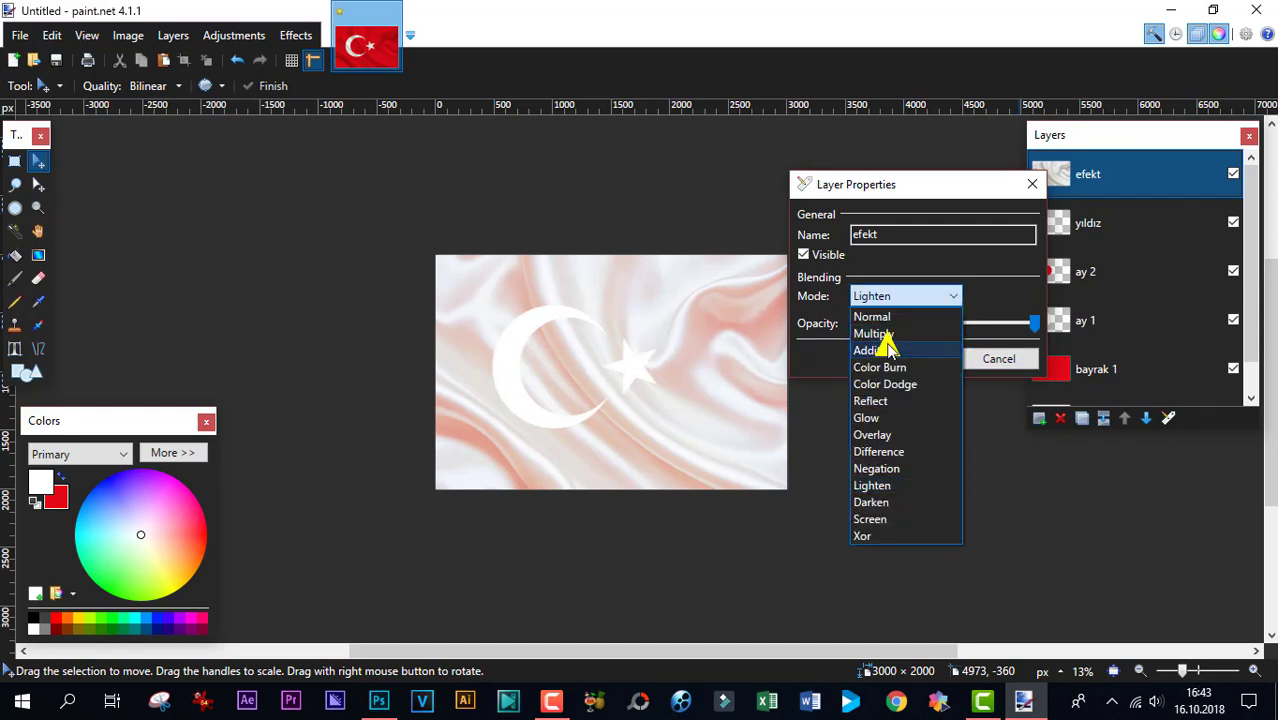
left_click(874, 334)
left_click(918, 358)
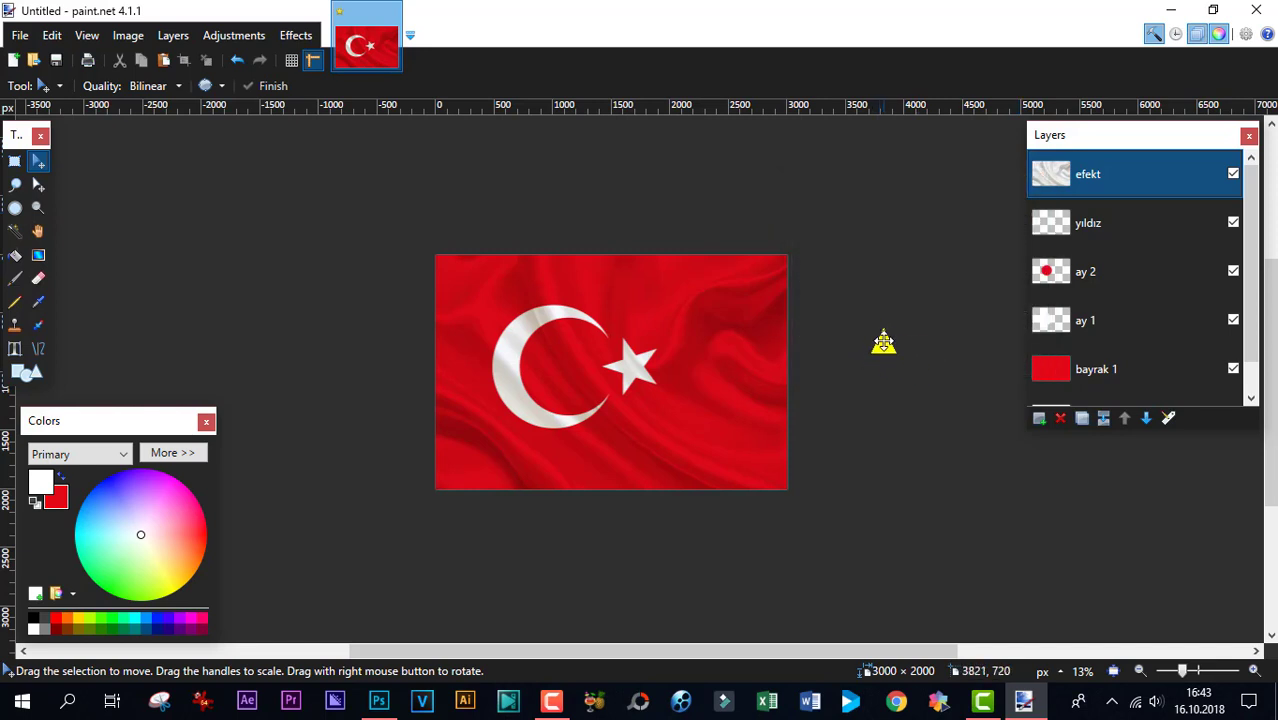
- Import wrinkled-crumpled-paper-1196278 (1) as a new layer, scale it to cover the whole canvas, and deselect it
left_click(172, 36)
left_click(226, 150)
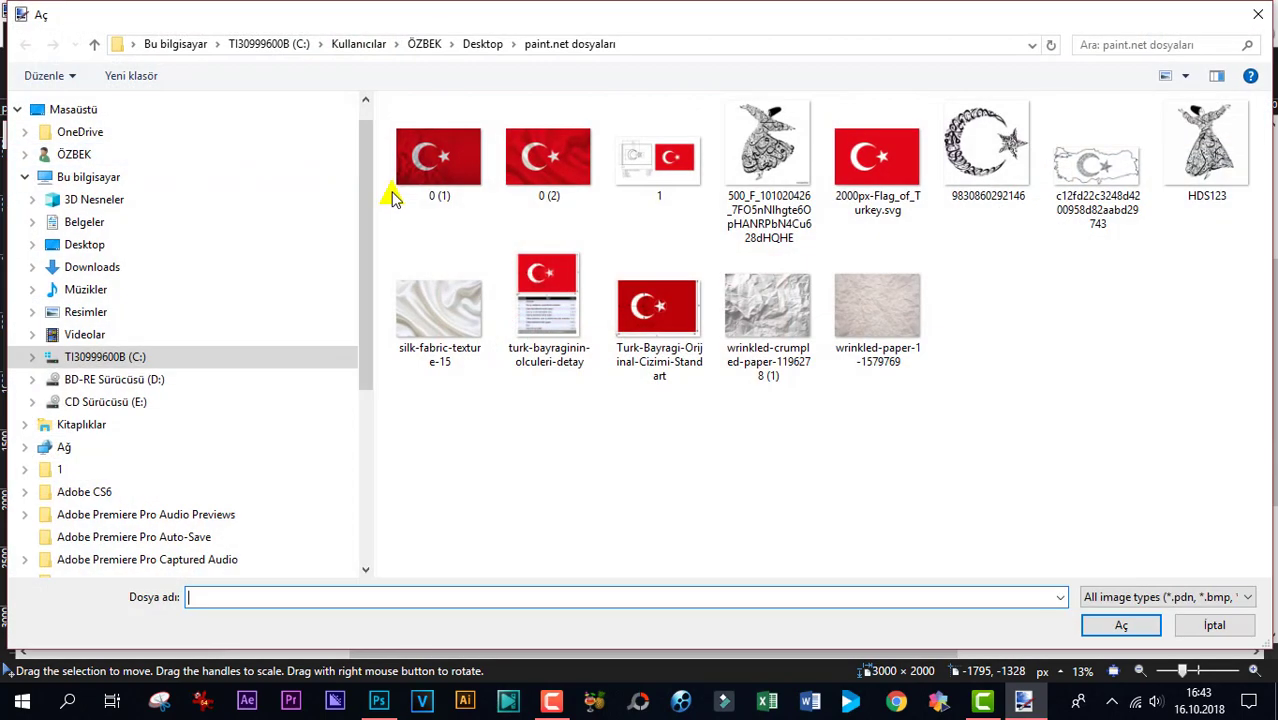
left_click(900, 314)
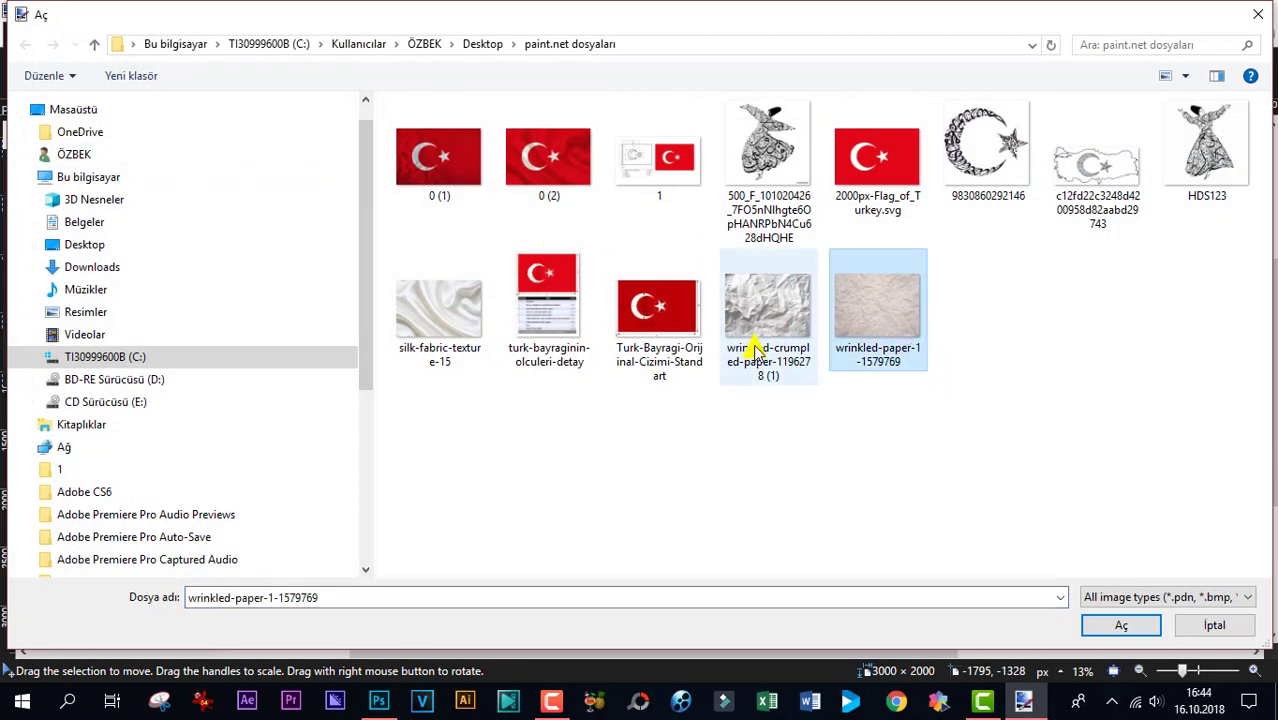
left_click(767, 318)
left_click(1121, 625)
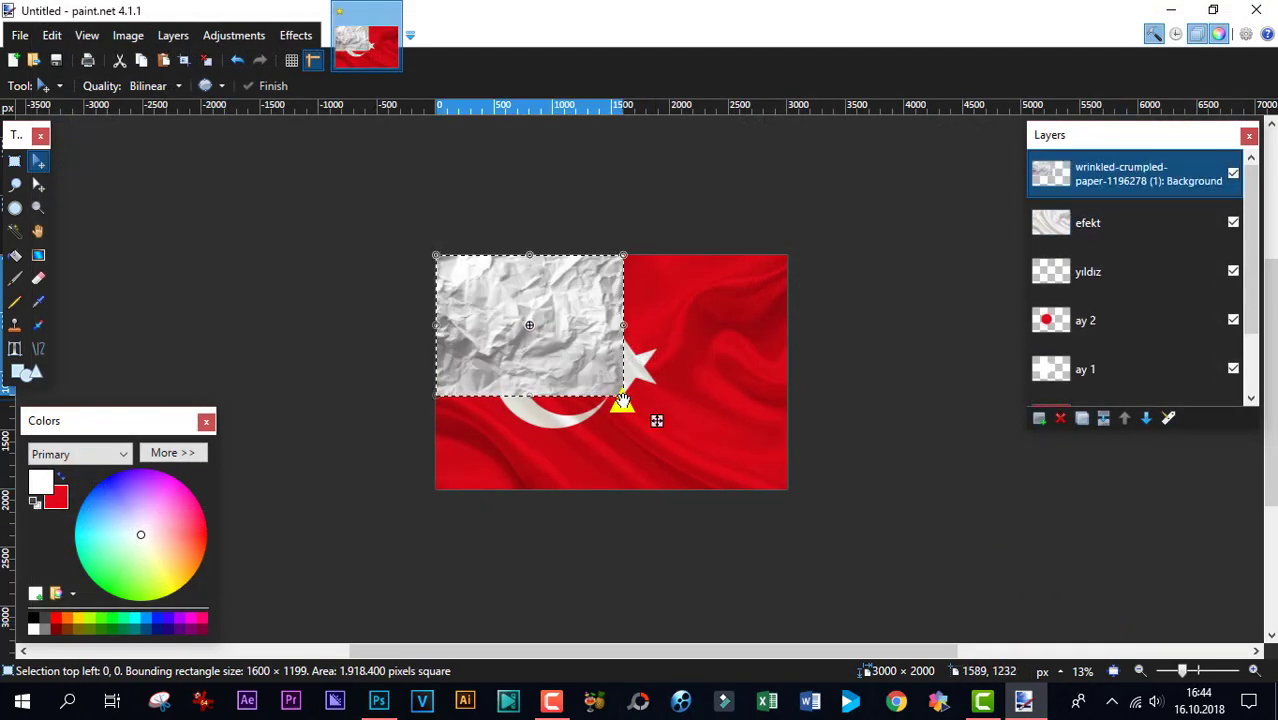
left_click_drag(623, 396, 794, 508)
key("ctrl+d")
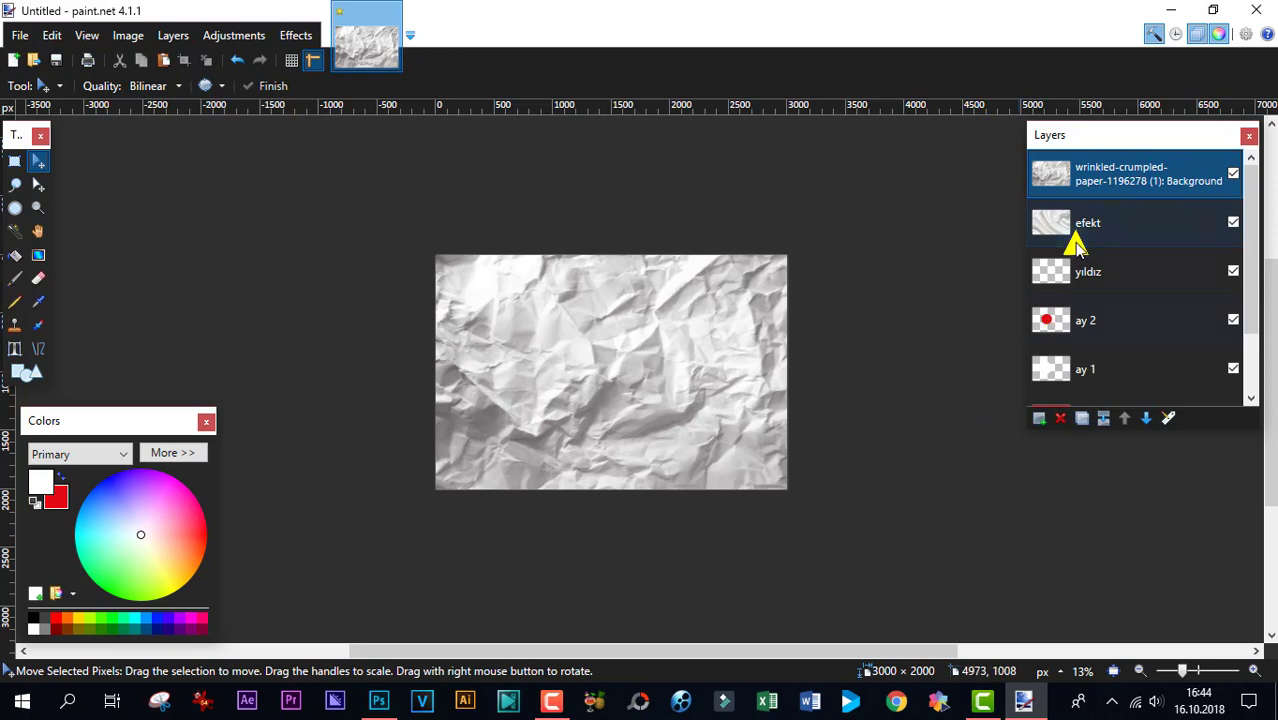
- Hide the efekt layer and rename the crumpled paper layer as efekt 1
left_click(1233, 222)
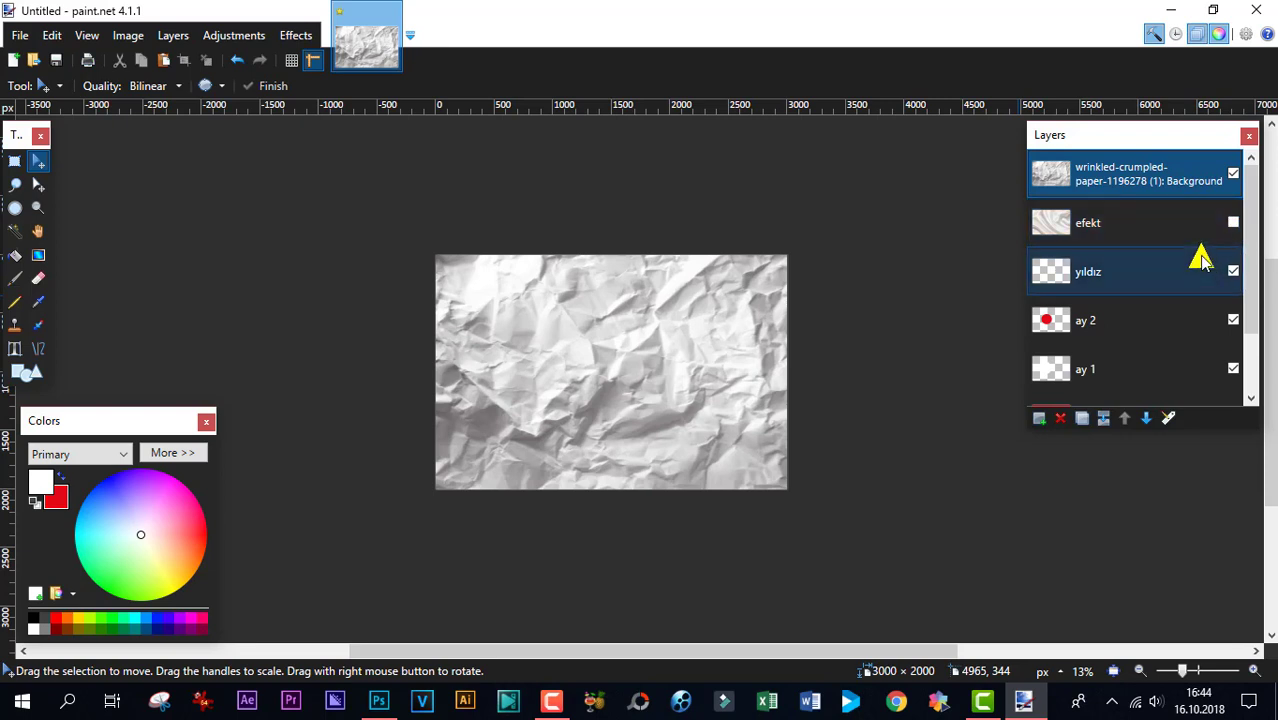
left_click(1133, 229)
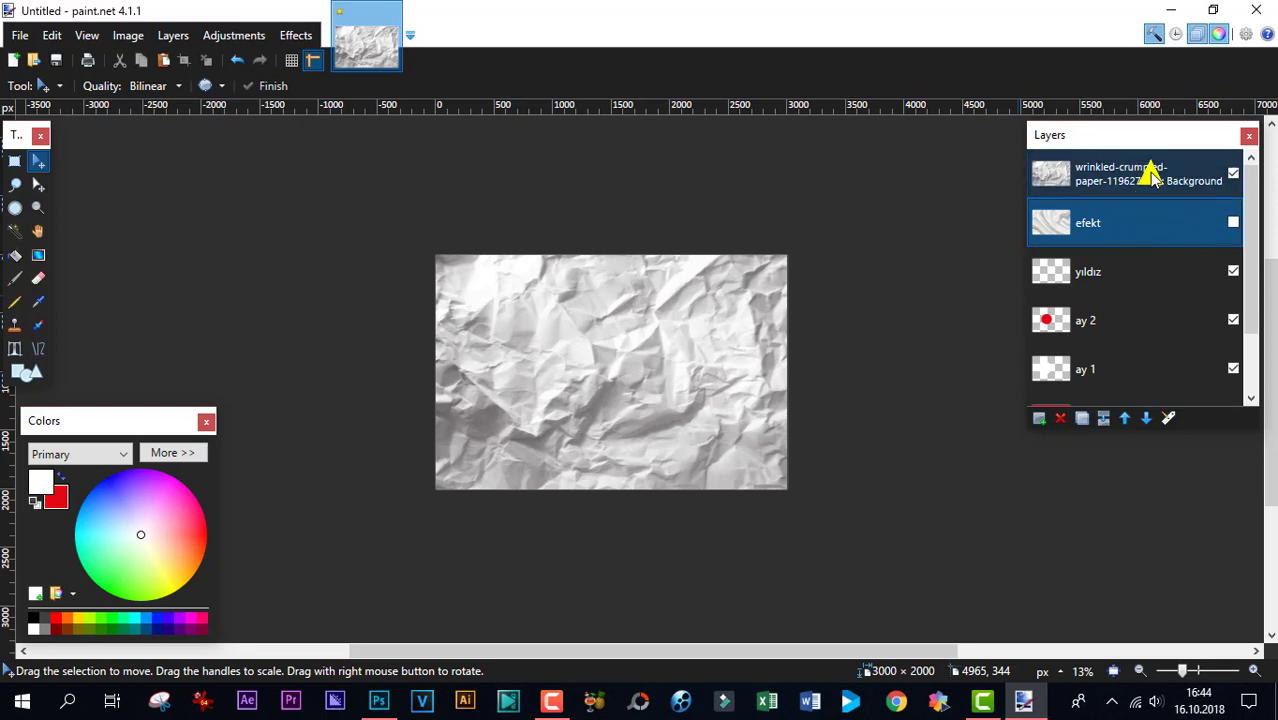
left_click(1135, 175)
double_click(1133, 175)
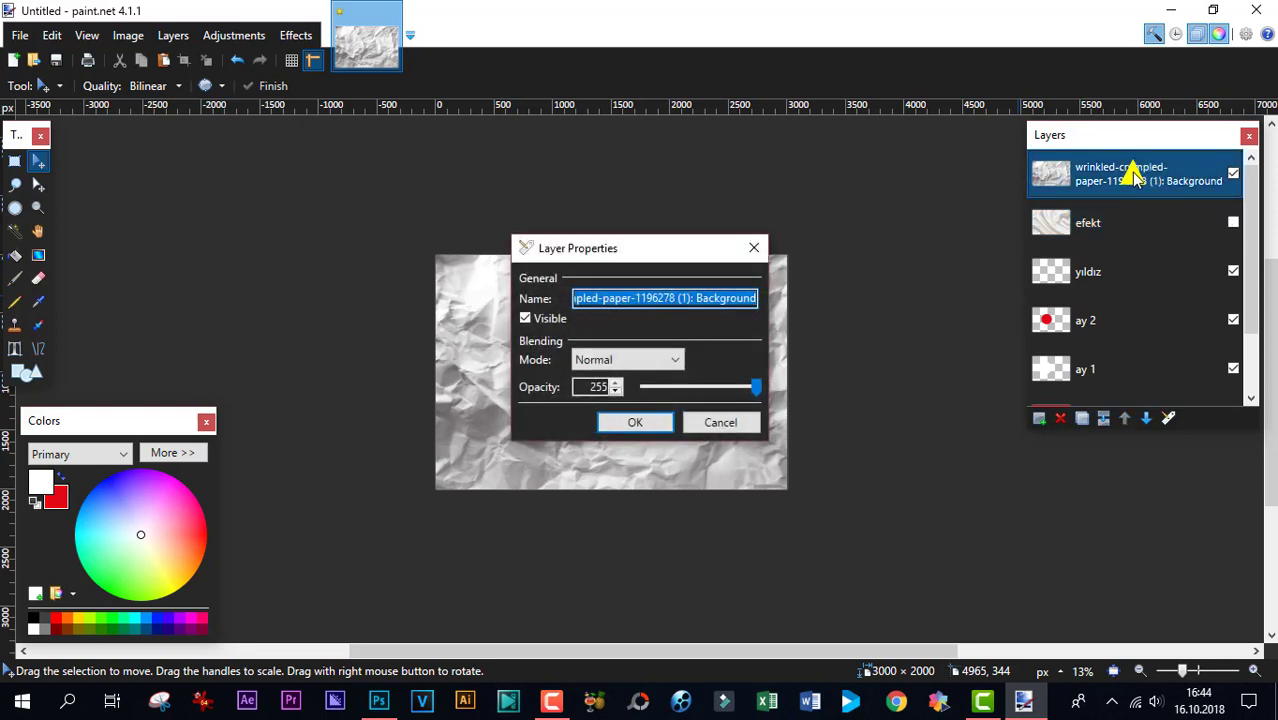
type("efekt 1")
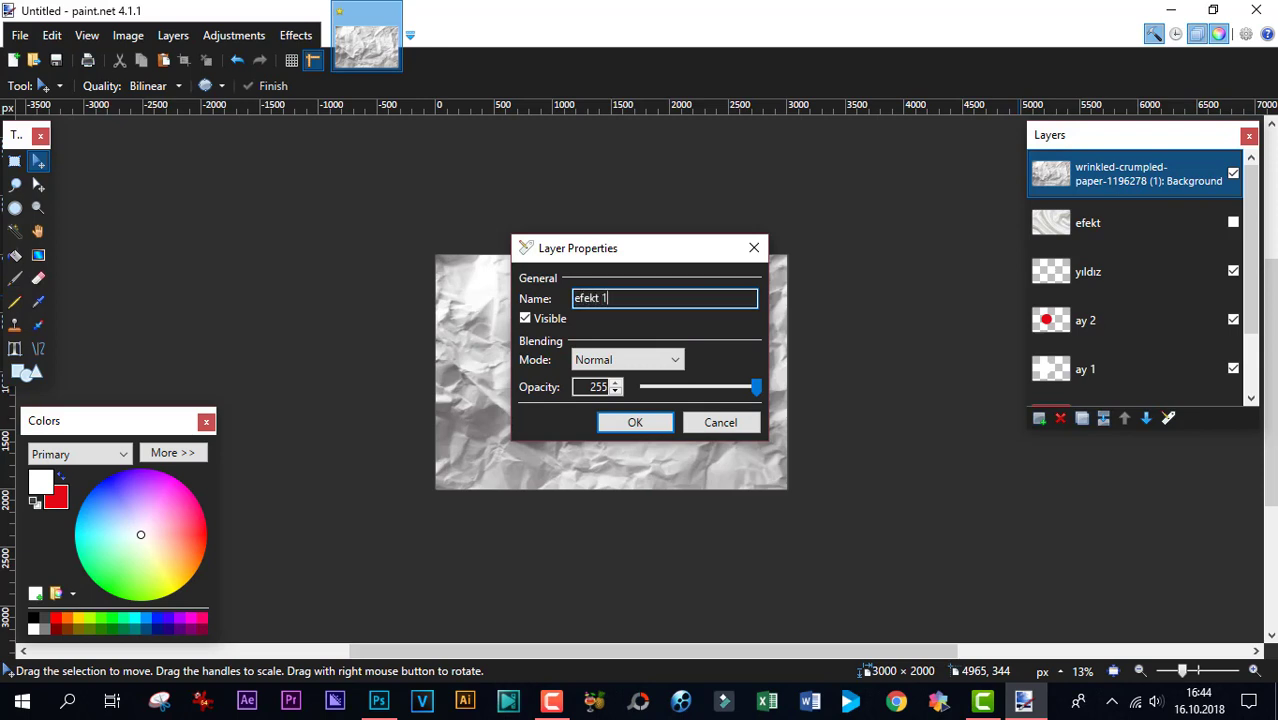
- Try the Multiply, Color Burn, Overlay and Lighten blending modes on the crumpled paper layer
left_click(673, 358)
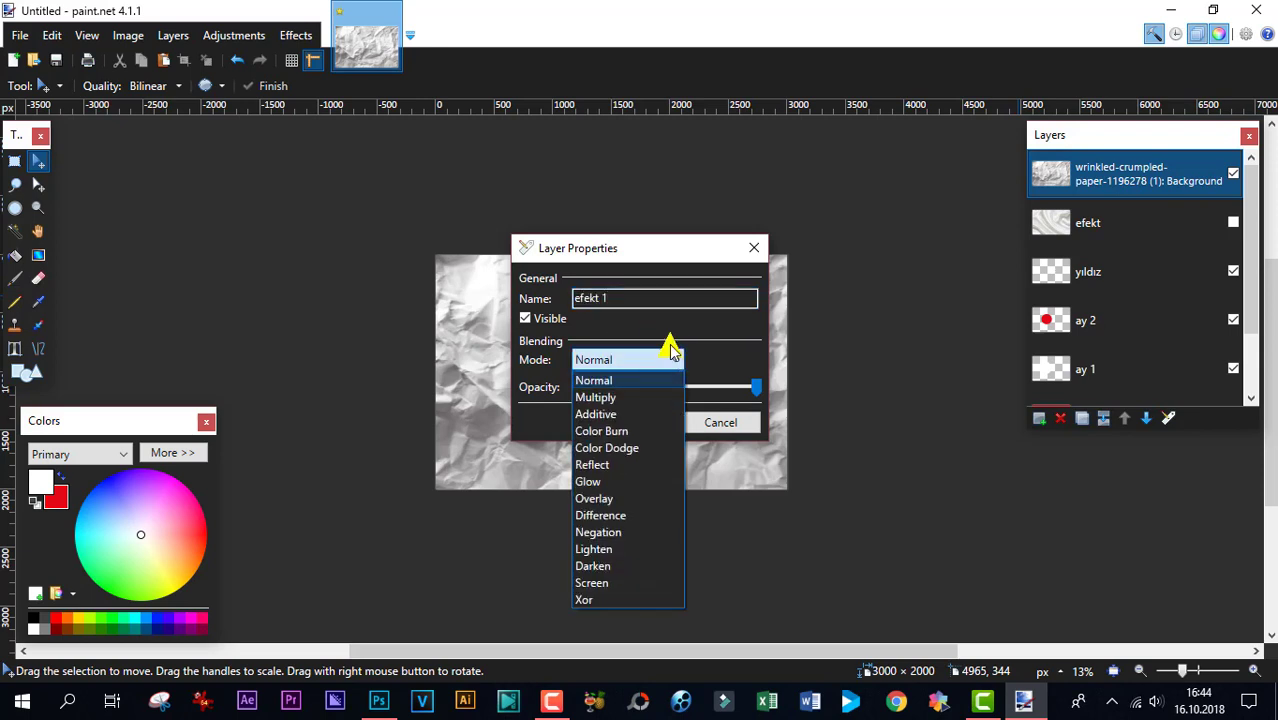
left_click(598, 398)
left_click_drag(679, 240, 340, 208)
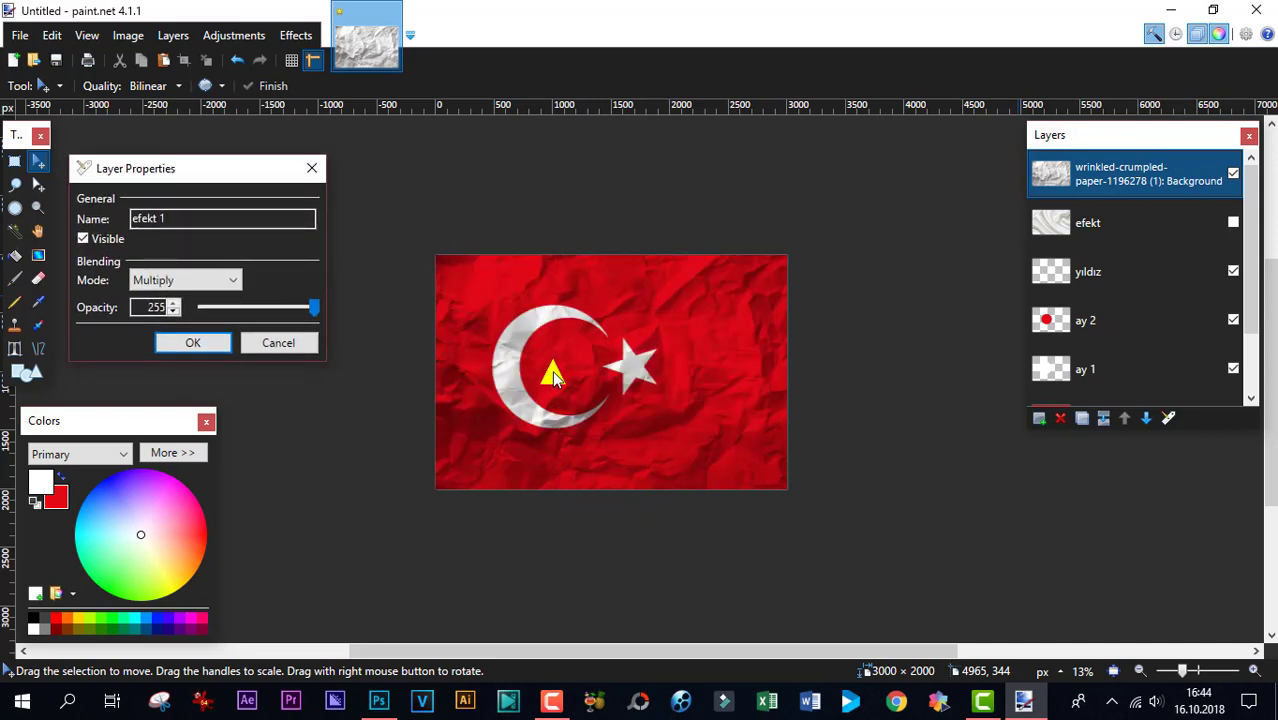
left_click(235, 280)
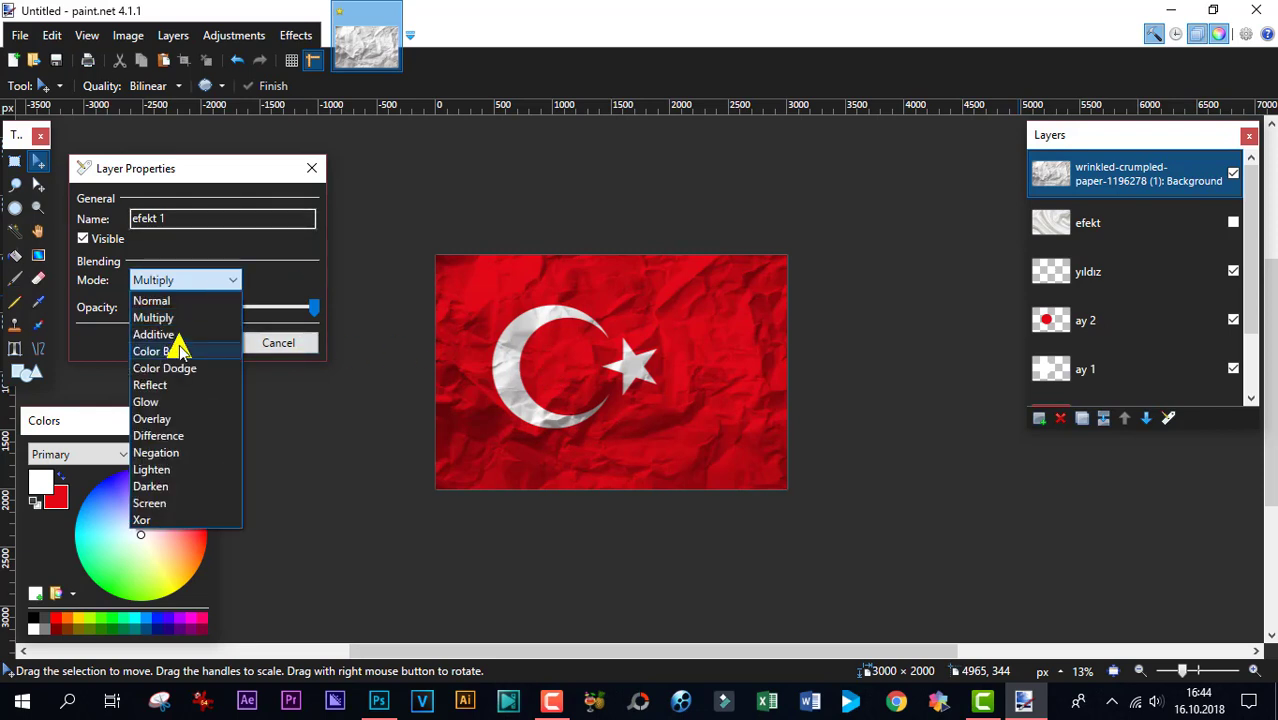
left_click(170, 352)
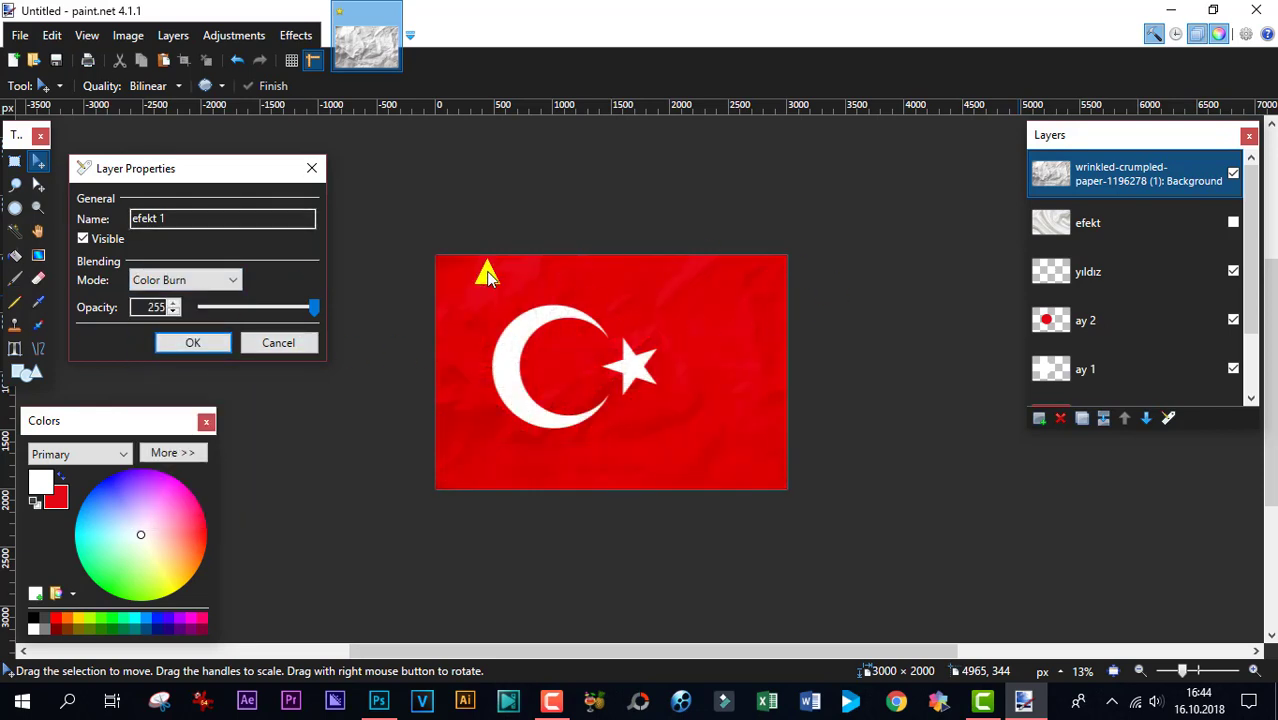
left_click(238, 279)
left_click(177, 416)
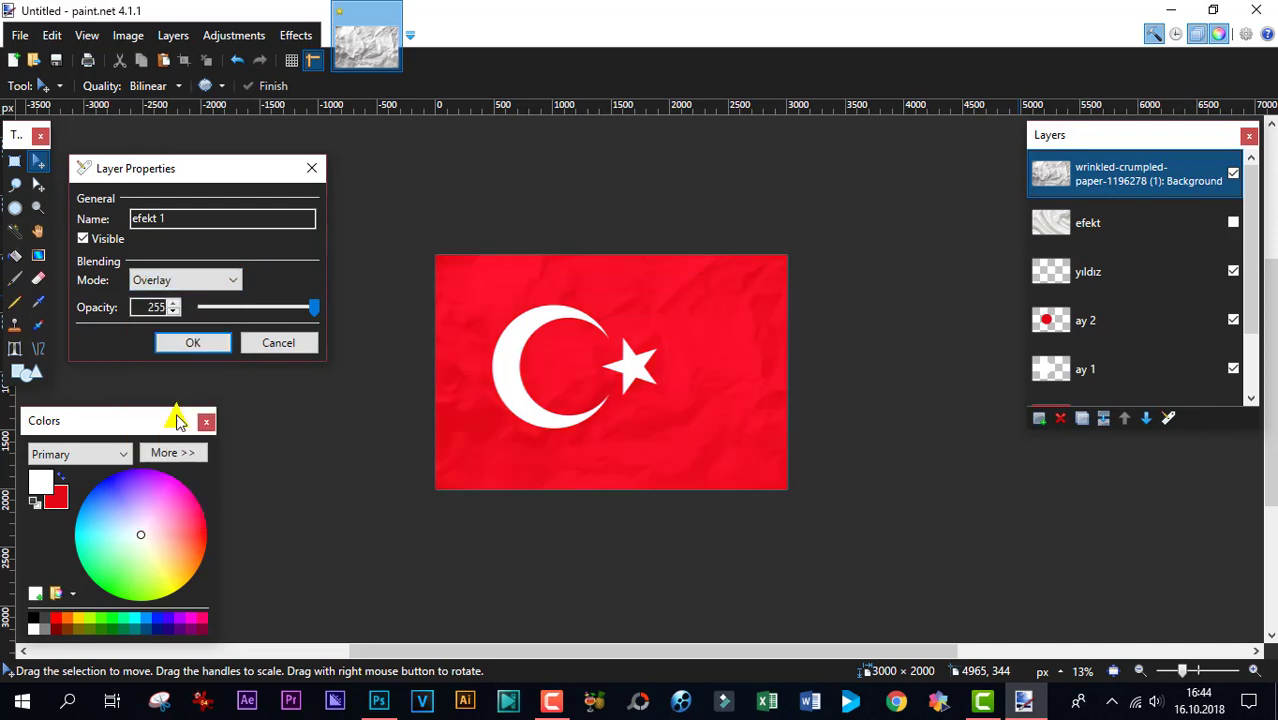
left_click(230, 280)
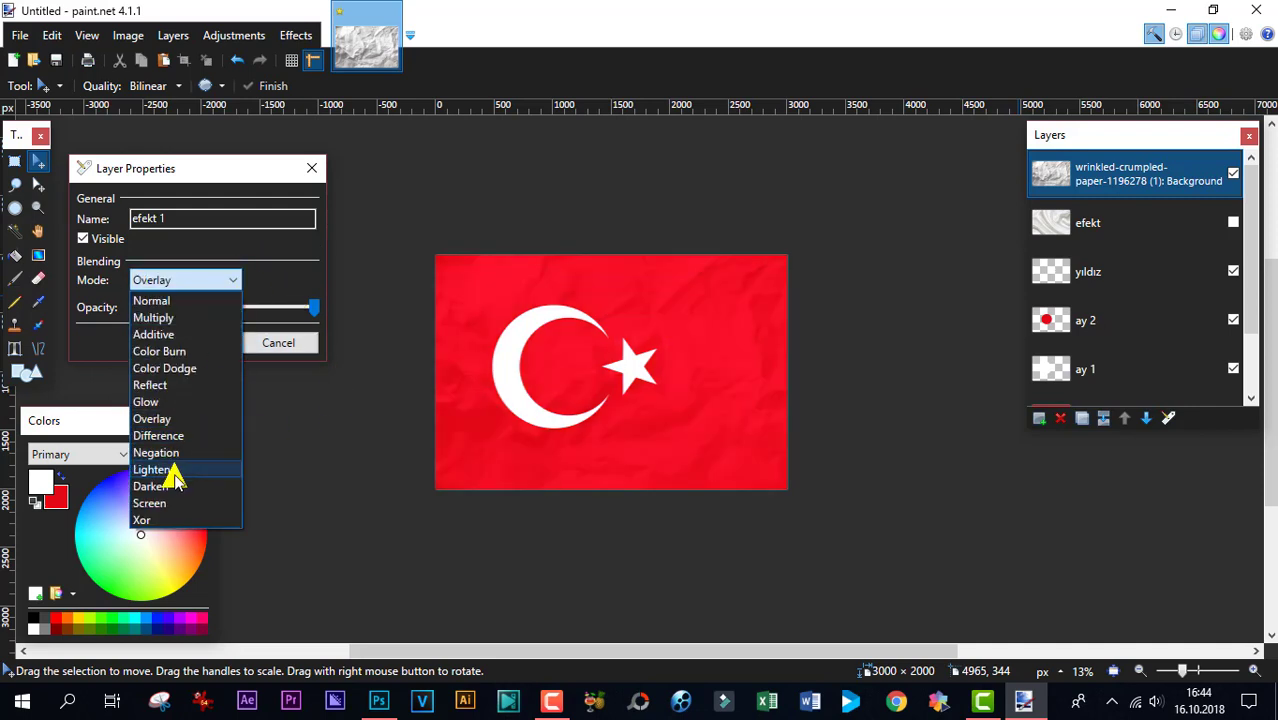
left_click(168, 470)
- Set the crumpled paper layer's blending mode to Darken and apply the layer properties
left_click(232, 280)
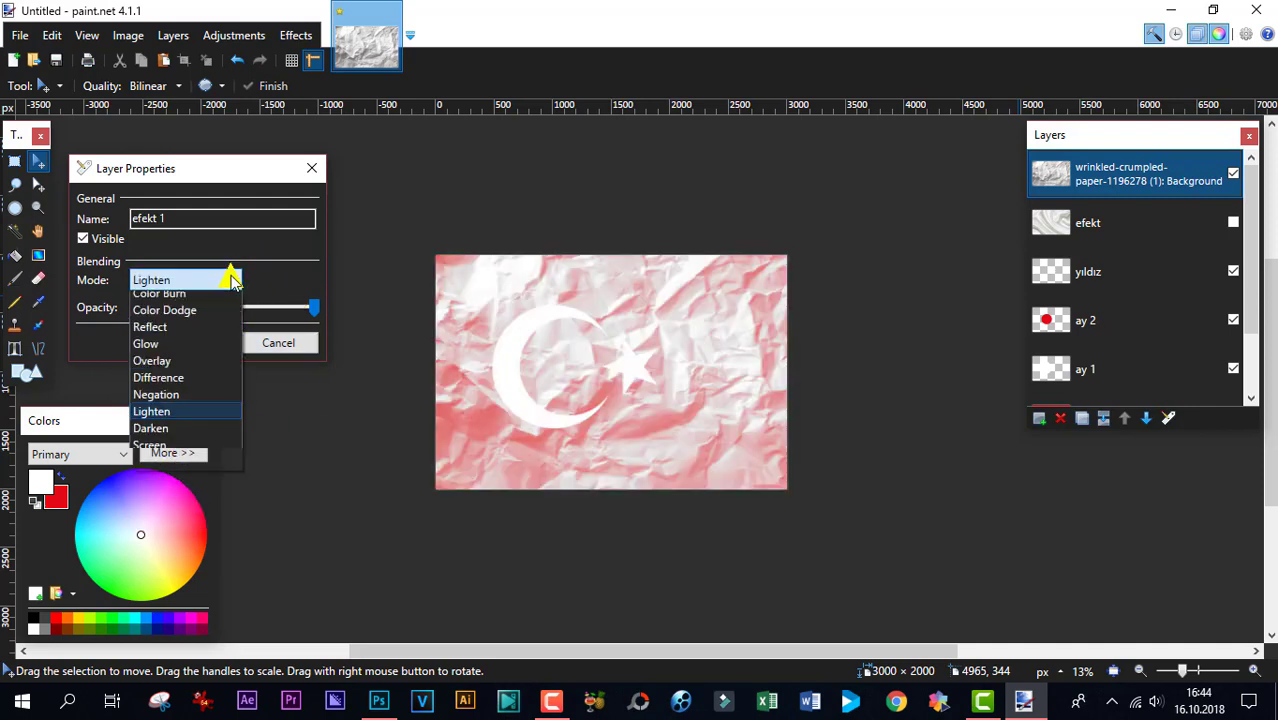
left_click(150, 486)
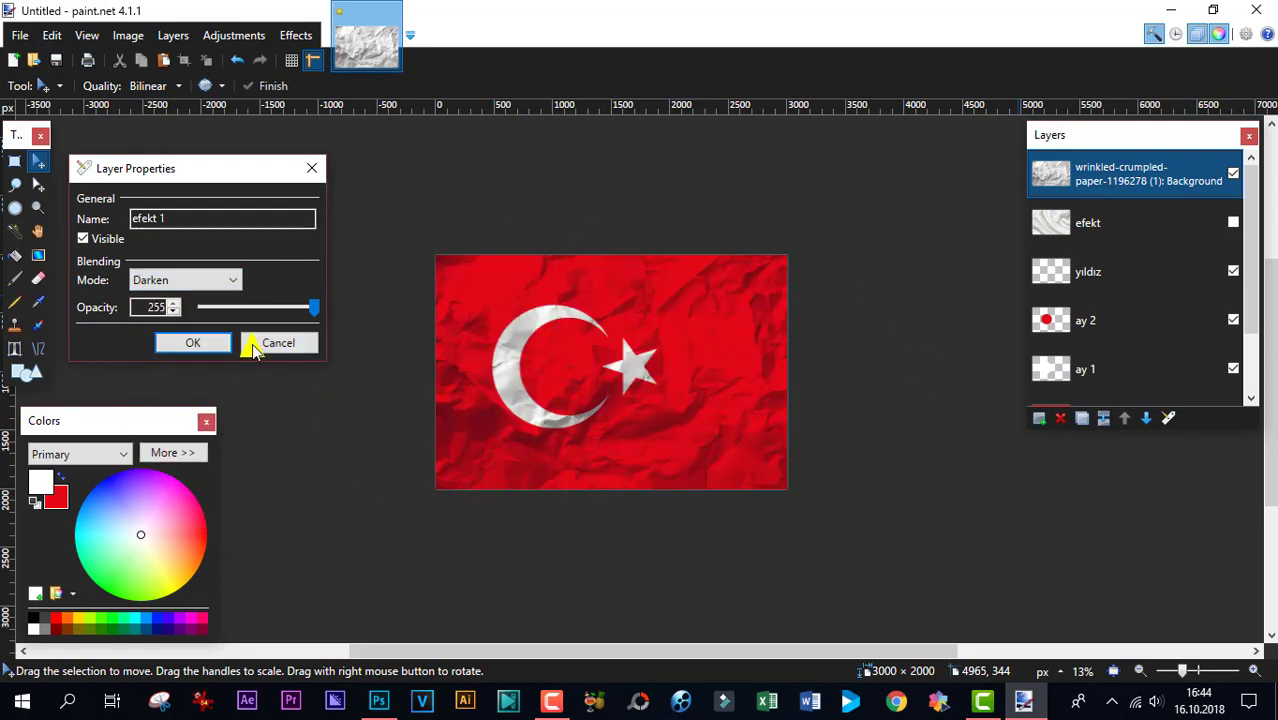
left_click(195, 343)
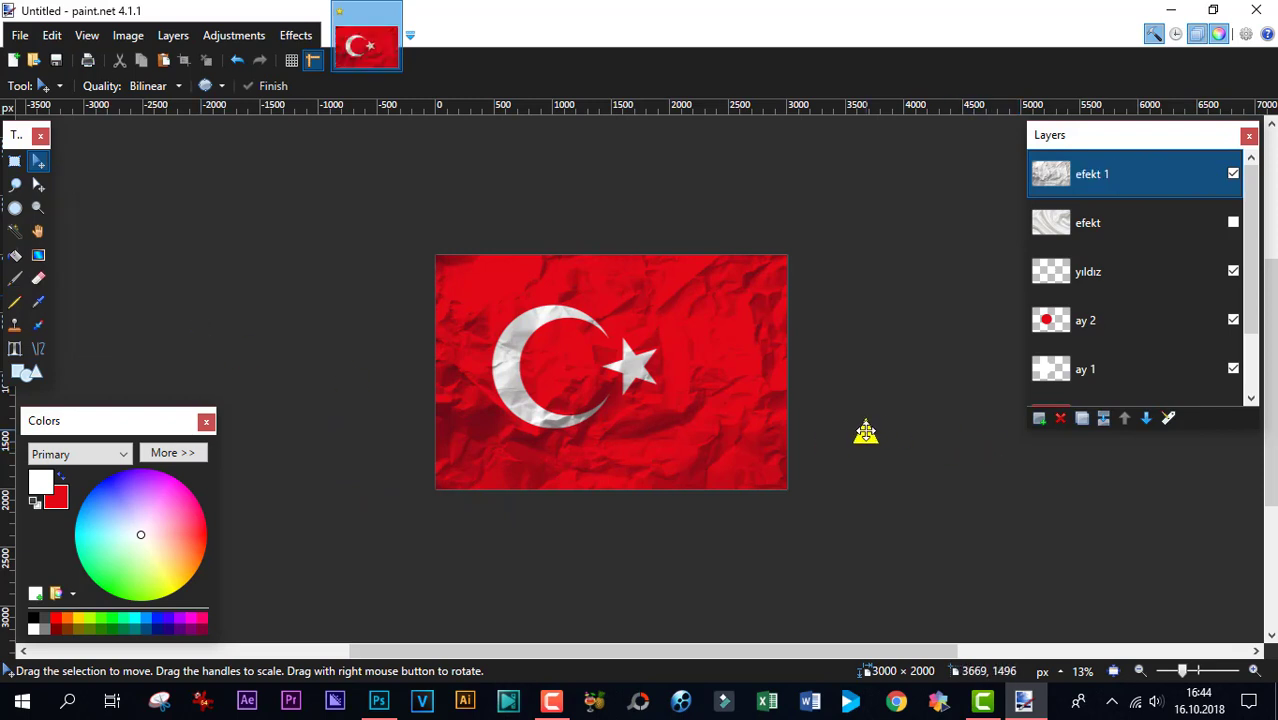